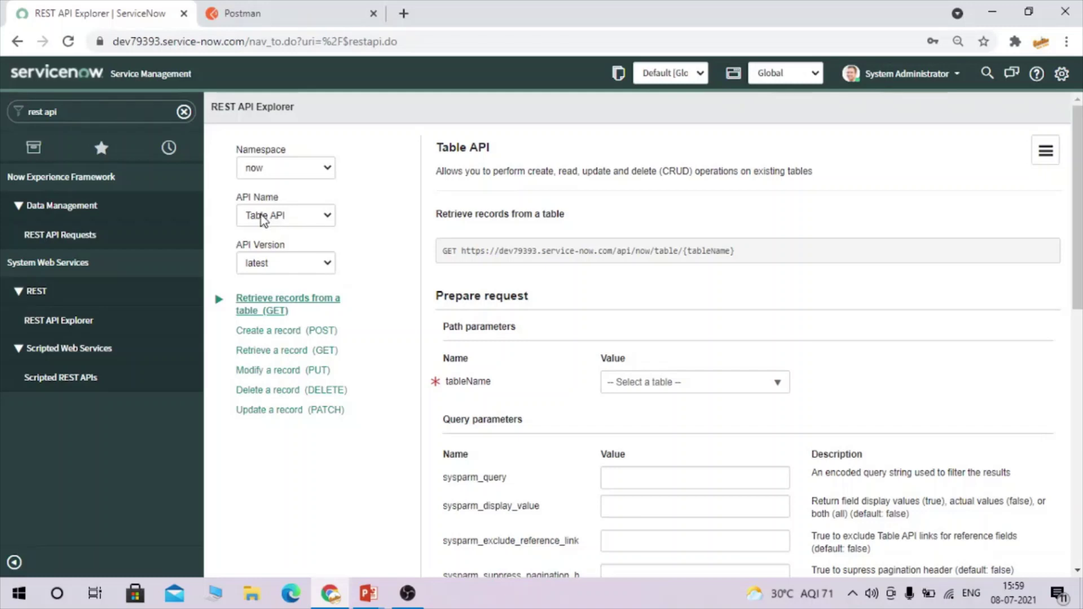
left_click(278, 219)
left_click(421, 181)
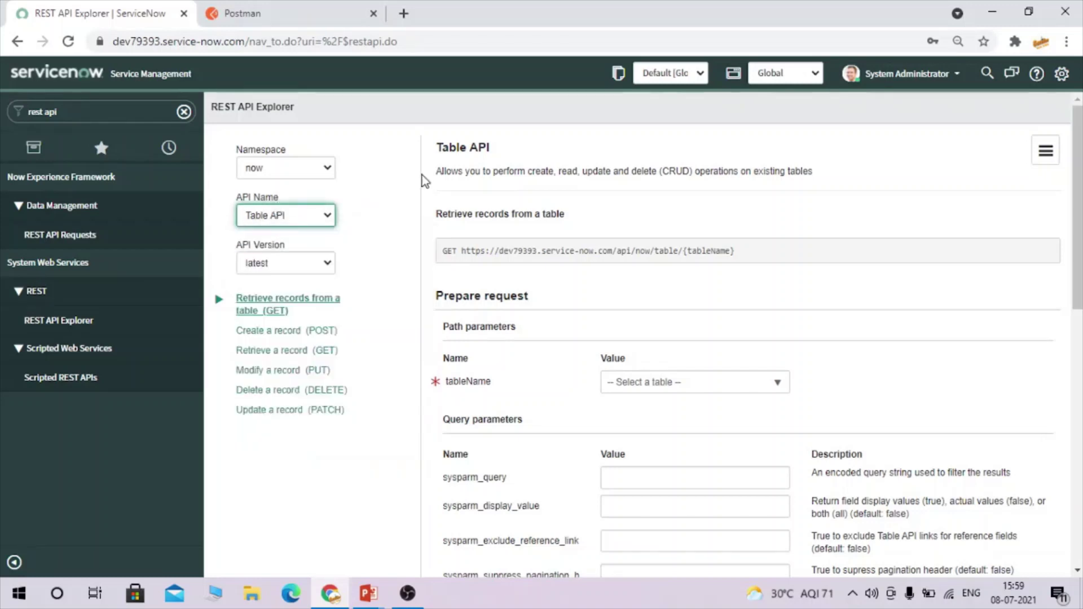
left_click_drag(437, 173, 482, 186)
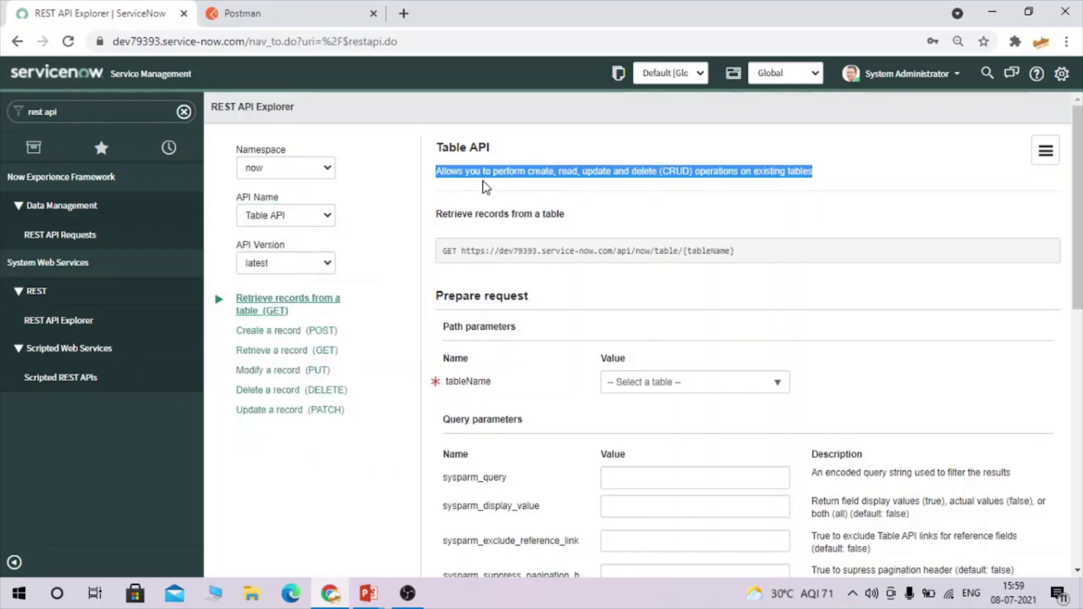
left_click_drag(643, 184, 816, 185)
left_click(810, 169)
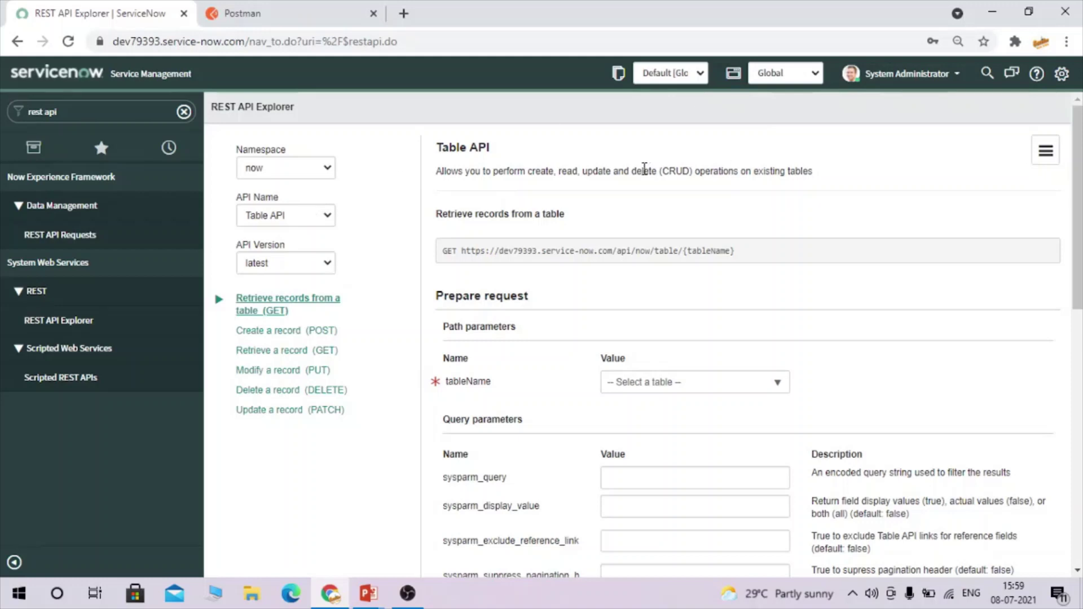
left_click_drag(644, 169, 706, 170)
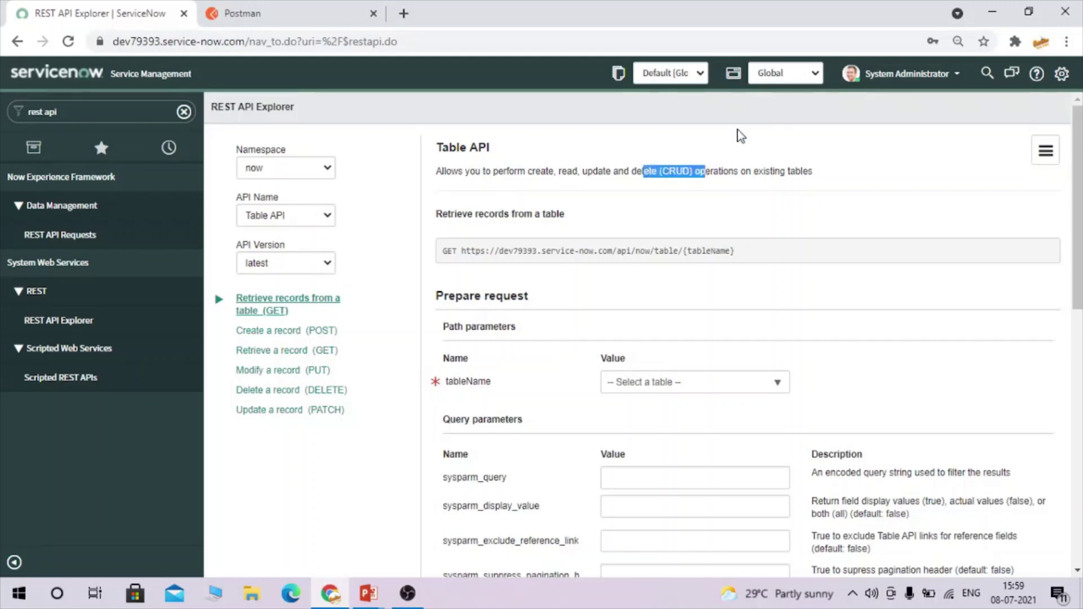
left_click(326, 216)
key("i")
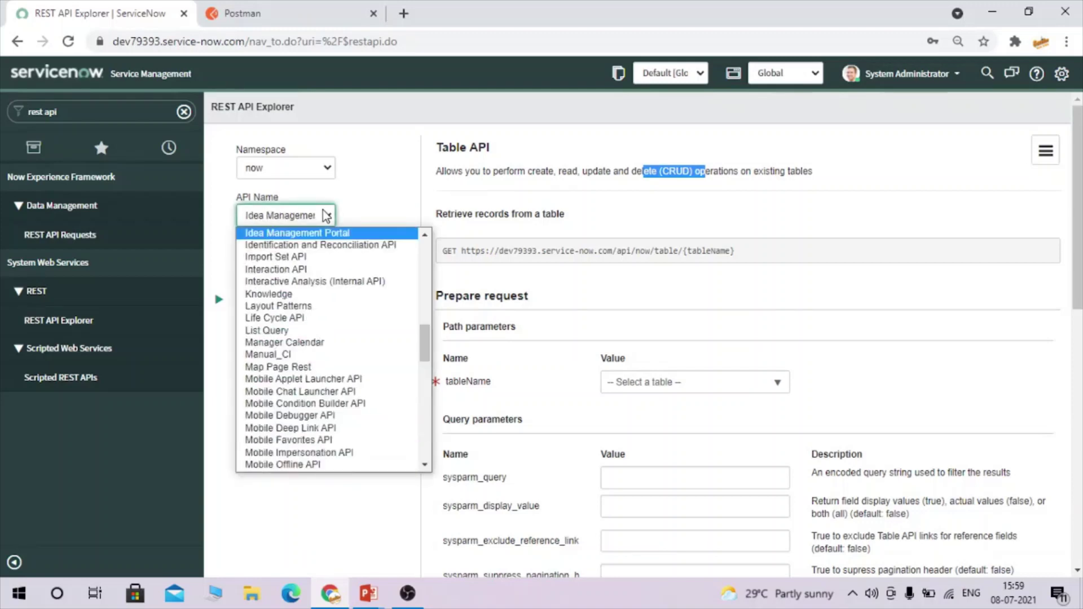
key("Escape")
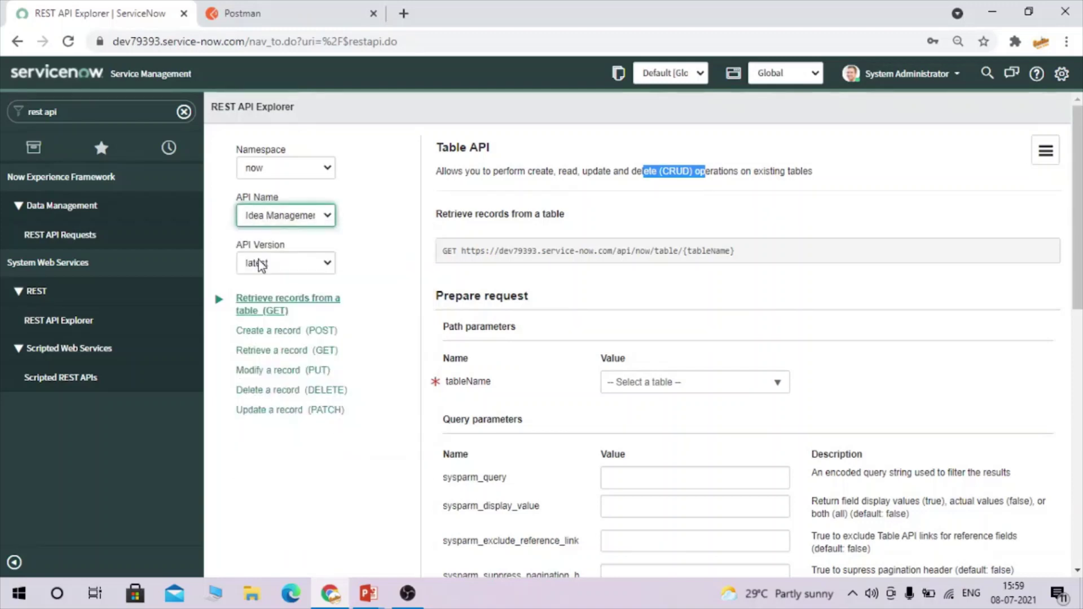
key("i")
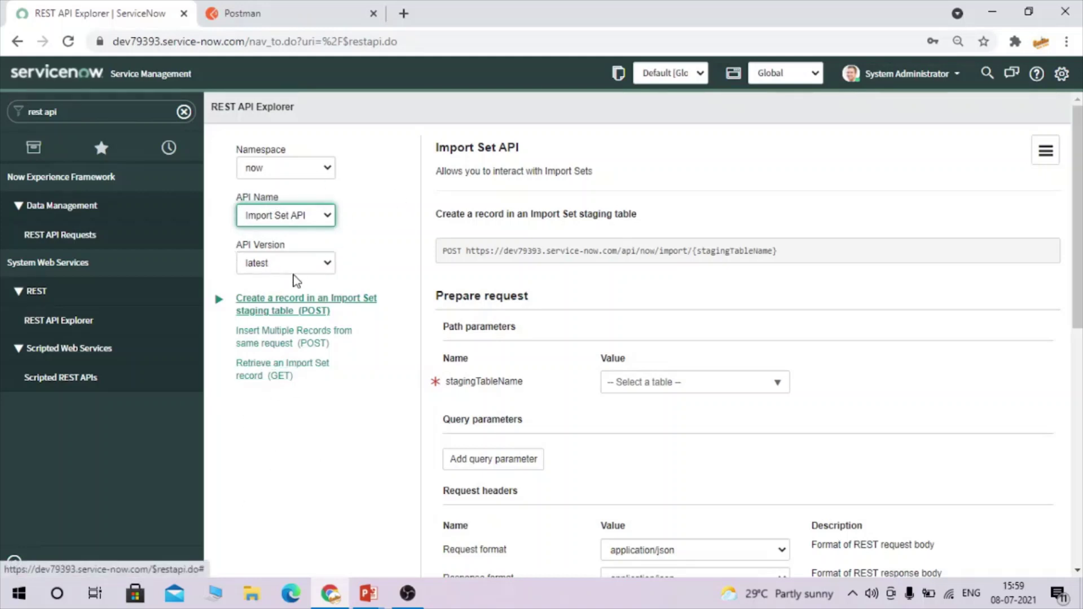
left_click(300, 221)
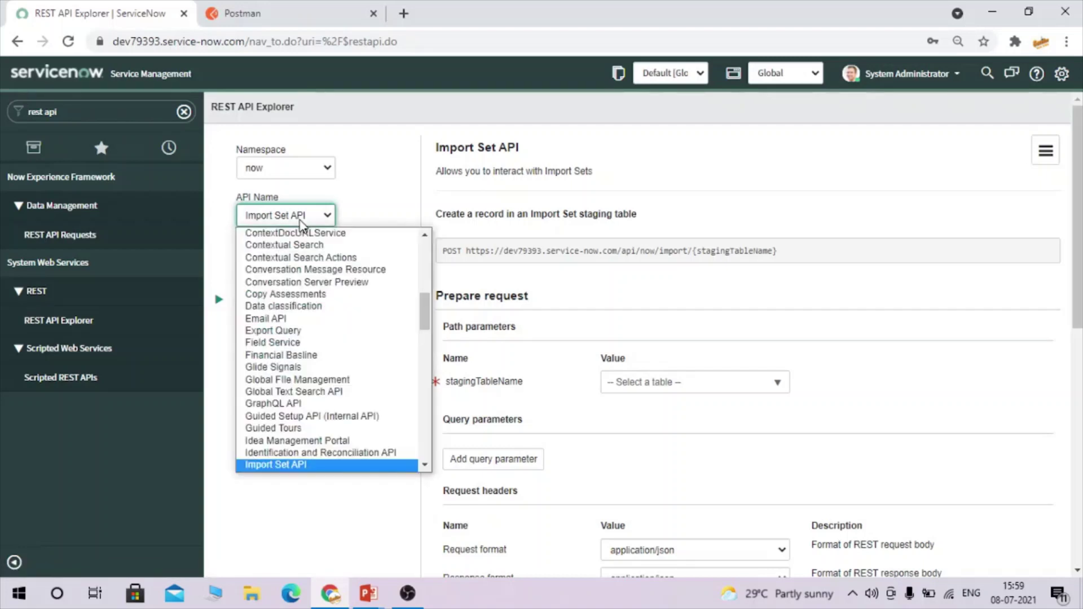
key("t")
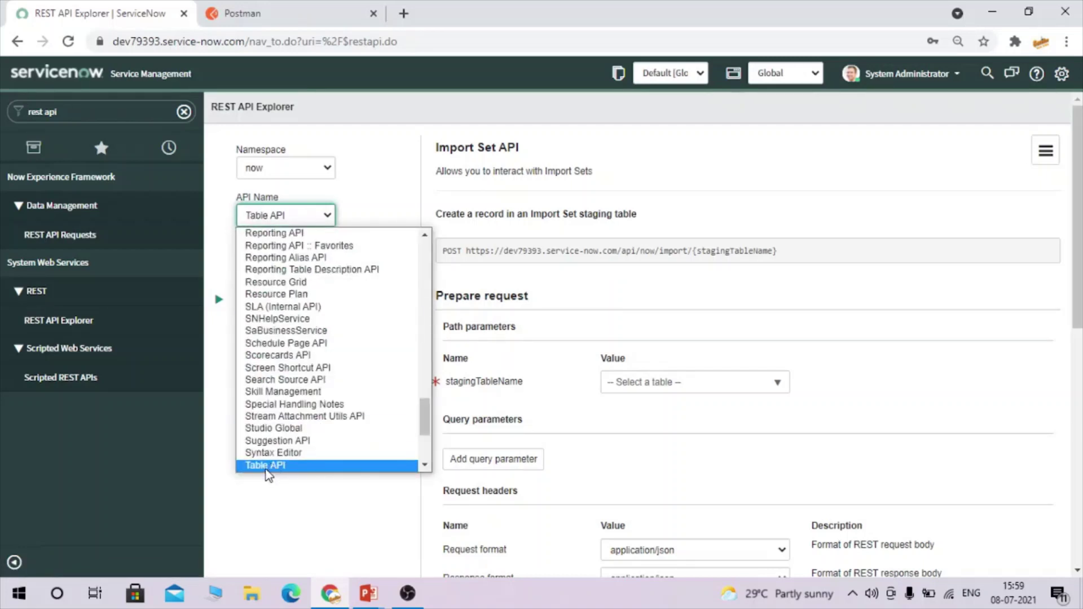
left_click(265, 466)
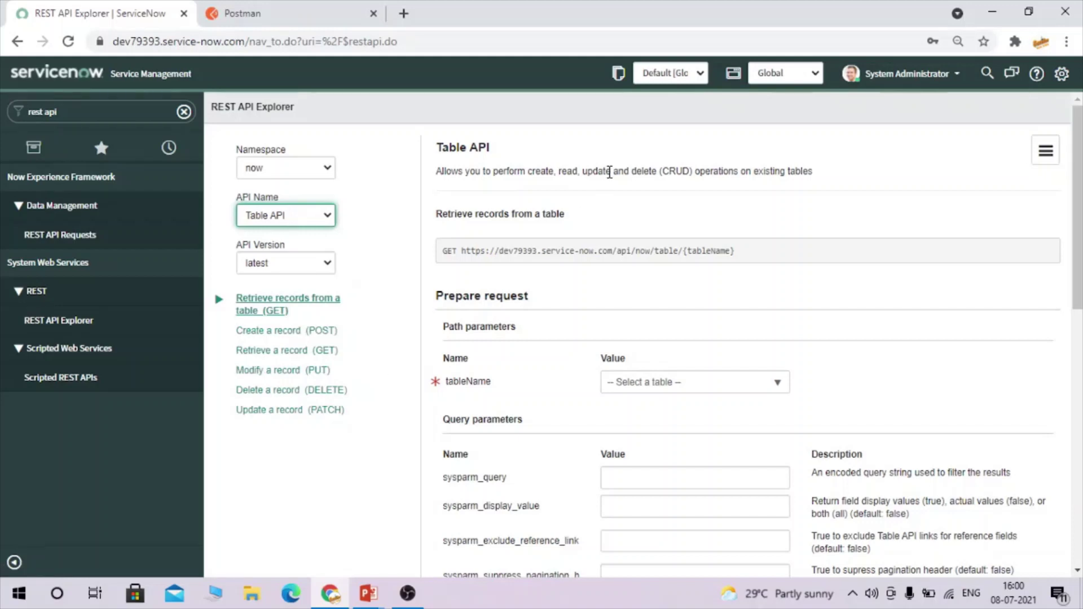
Highlight the Table API description, the 'Retrieve records from a table' heading and its GET request URL
left_click_drag(658, 171, 435, 171)
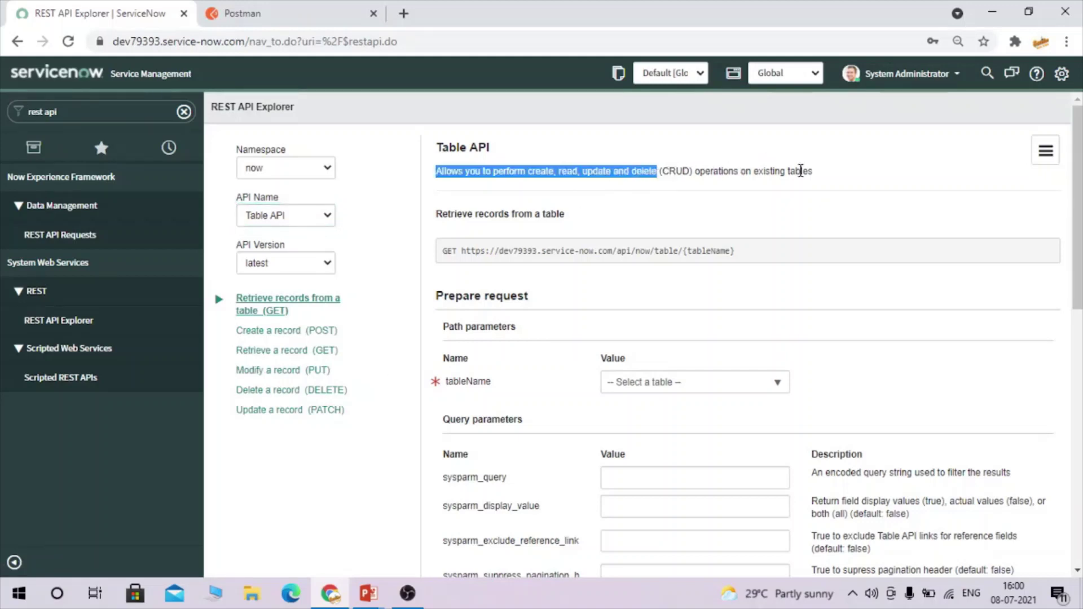
left_click(802, 169)
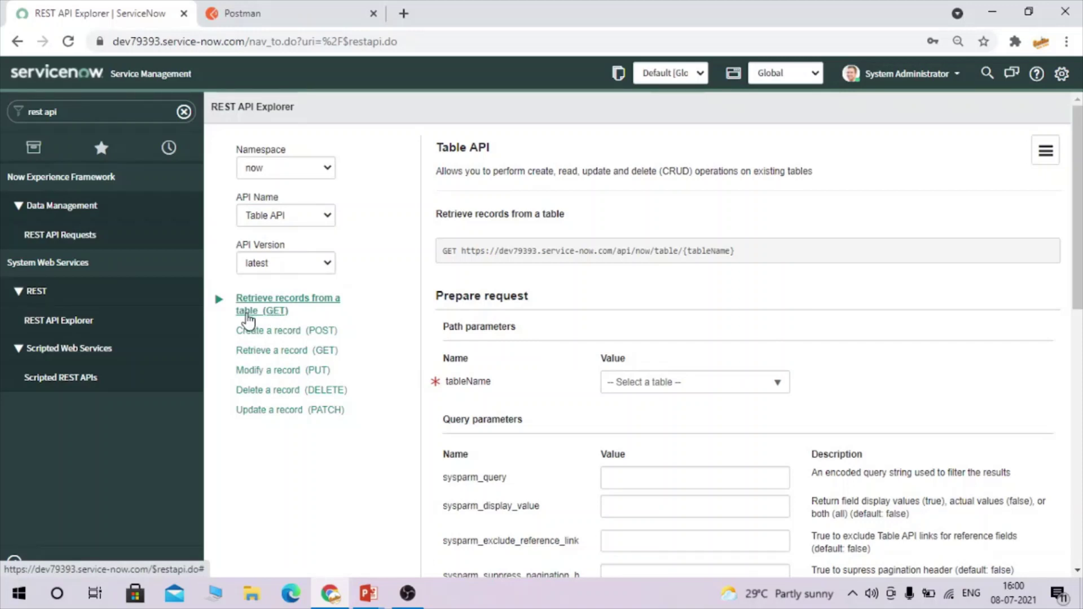
left_click_drag(439, 219, 605, 212)
double_click(443, 253)
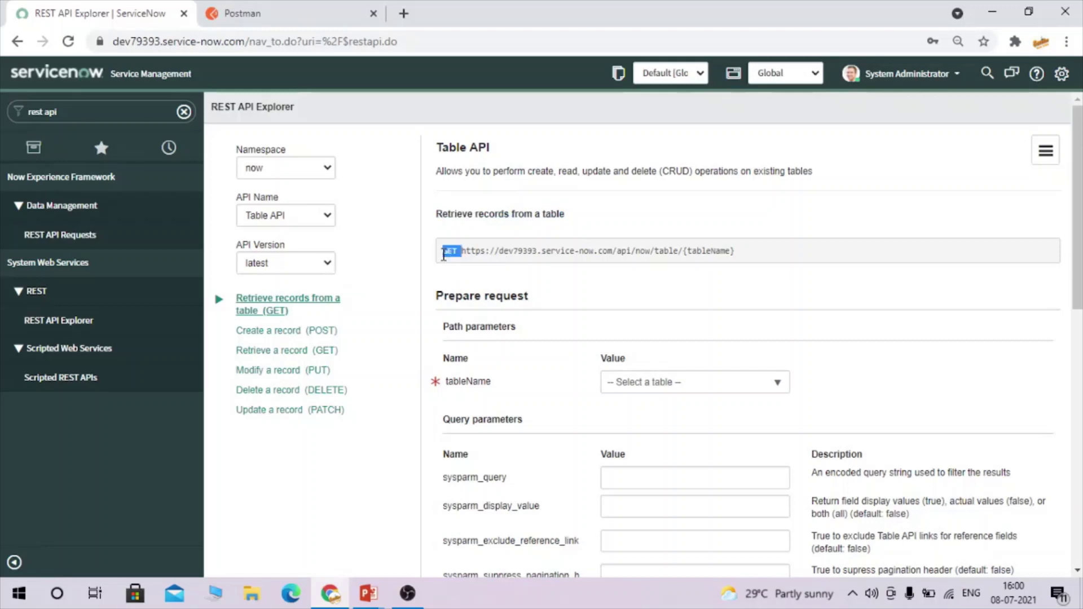
left_click(481, 251)
left_click_drag(462, 252, 765, 258)
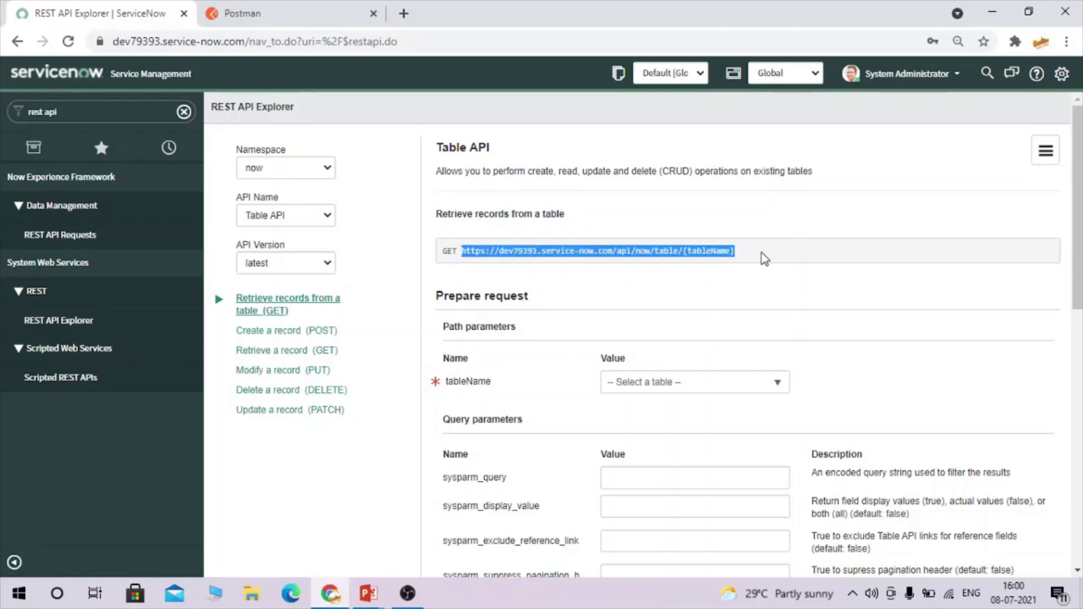
left_click(801, 266)
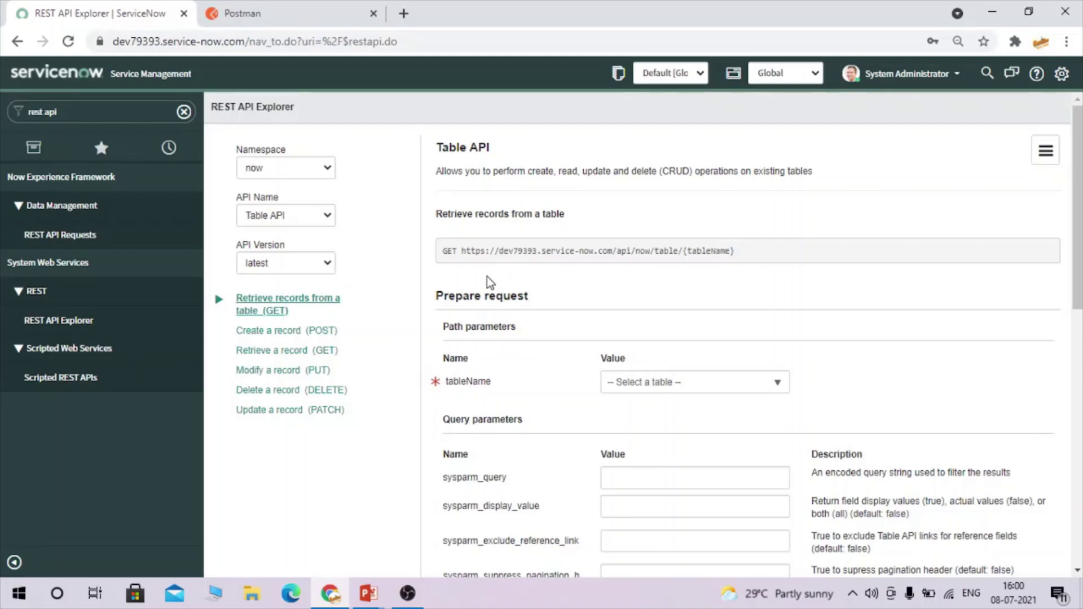
triple_click(460, 252)
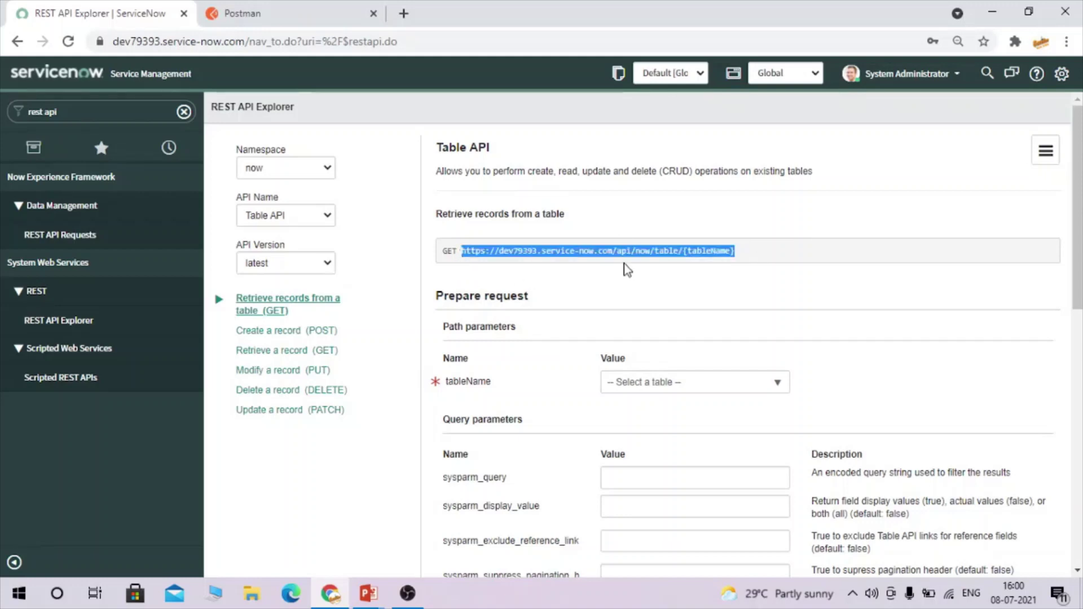
Scroll down to the Prepare request form and highlight its Path parameters heading
scroll(624, 263, "down", 2)
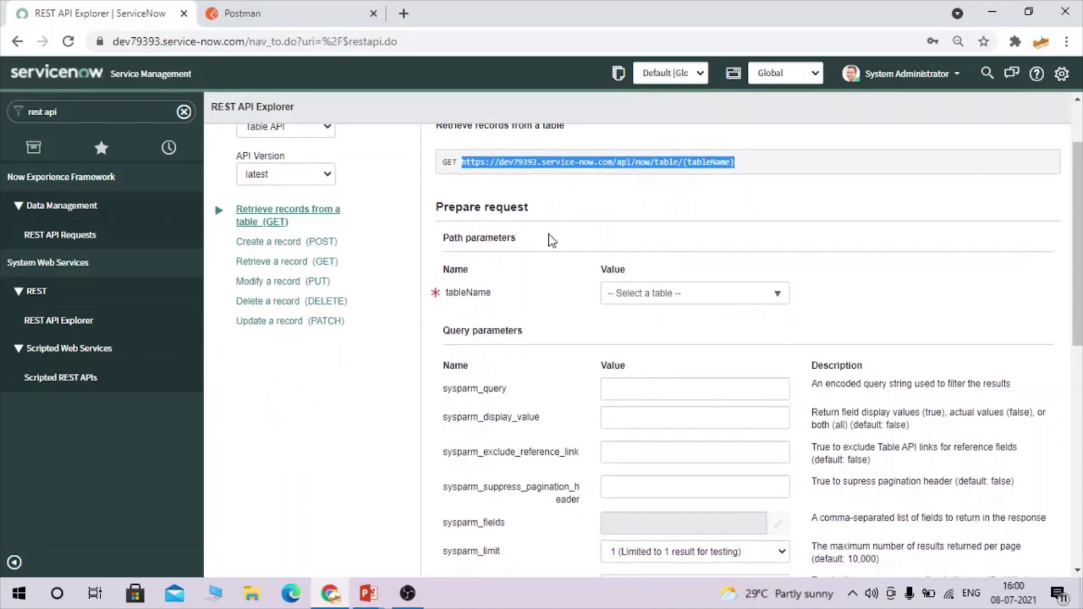
left_click_drag(435, 207, 550, 234)
left_click(614, 192)
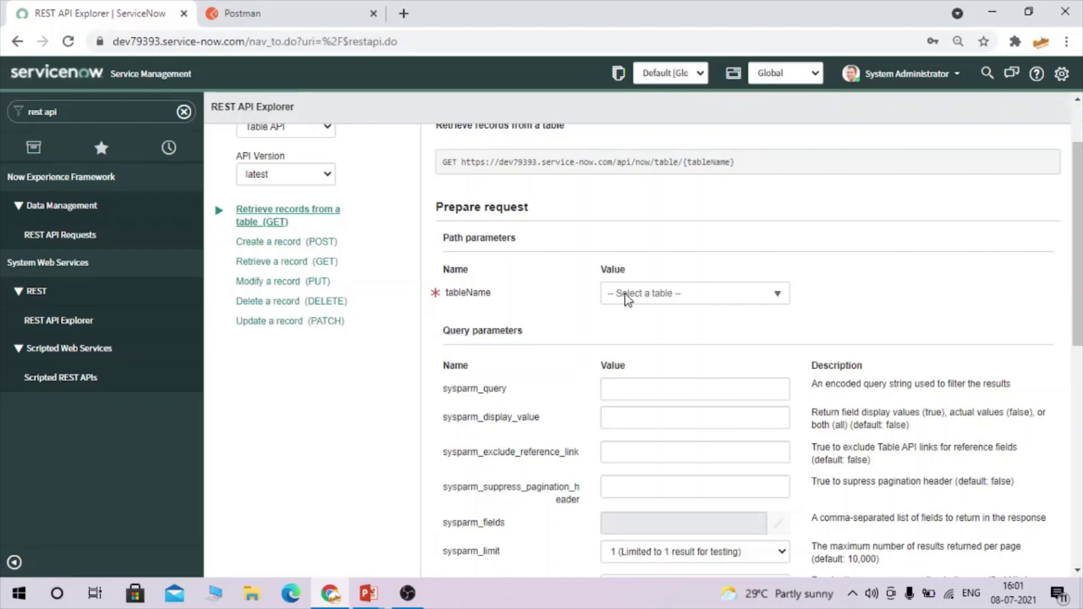
Search the table list for 'incident' and set tableName to Incident (incident)
left_click(772, 302)
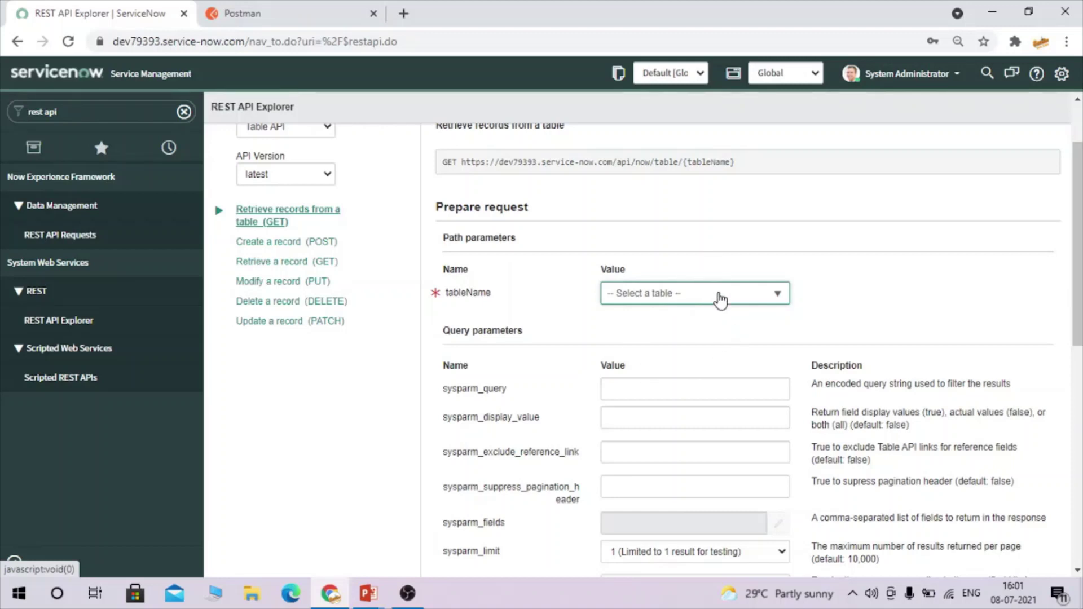
left_click(658, 298)
type("in")
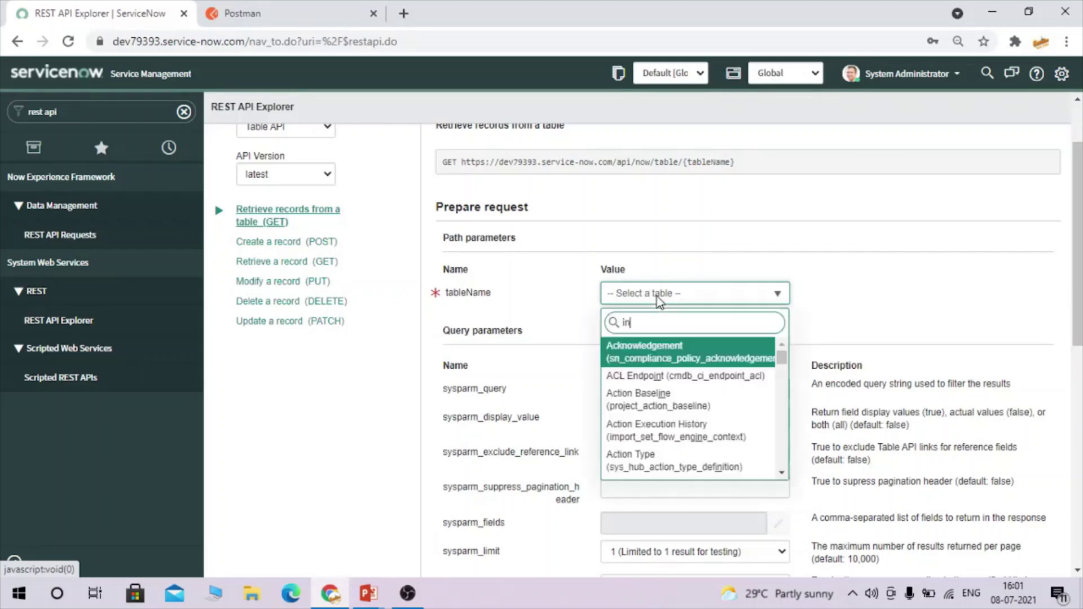
type("cident")
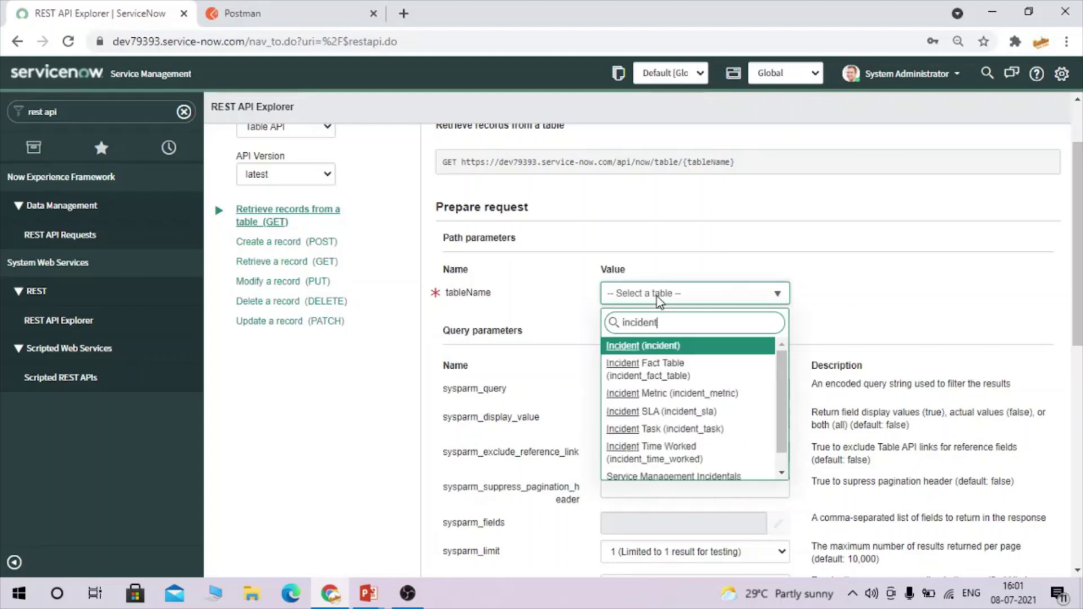
left_click(650, 346)
scroll(691, 364, "down", 1)
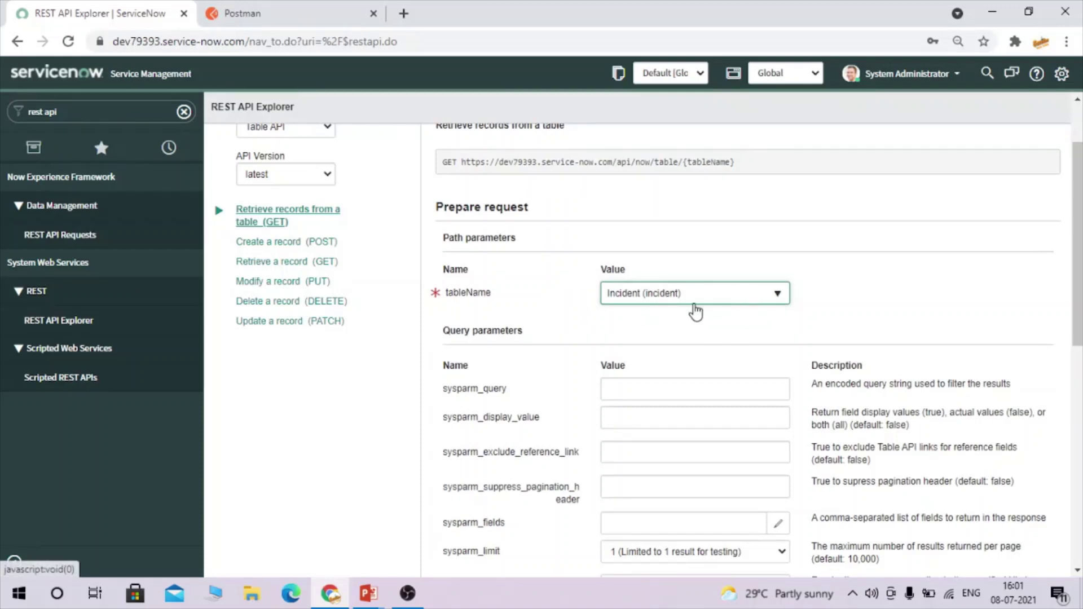
scroll(696, 311, "down", 2)
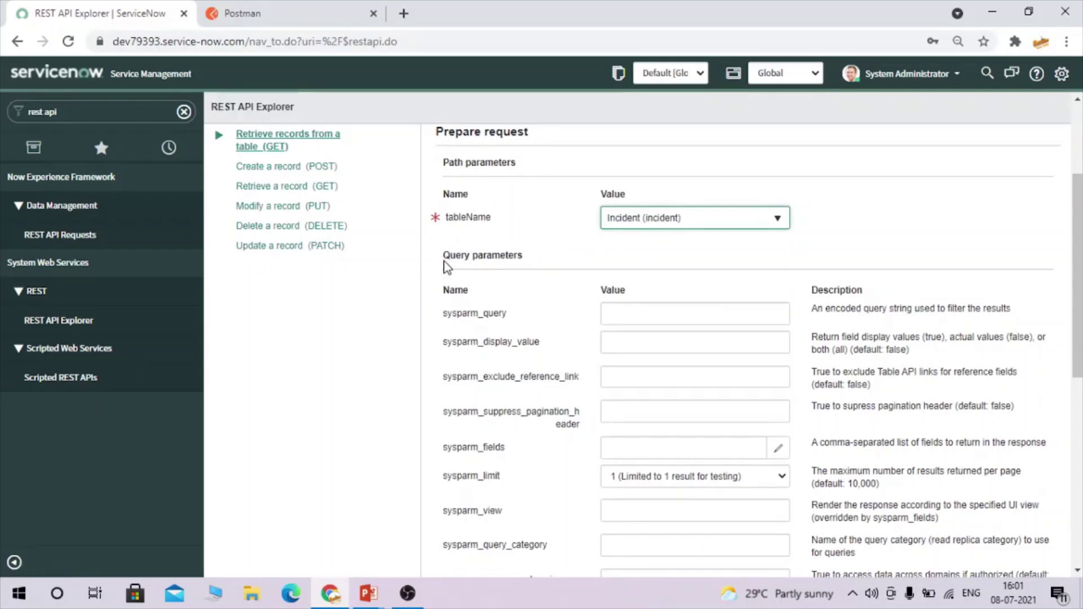
left_click_drag(443, 257, 533, 260)
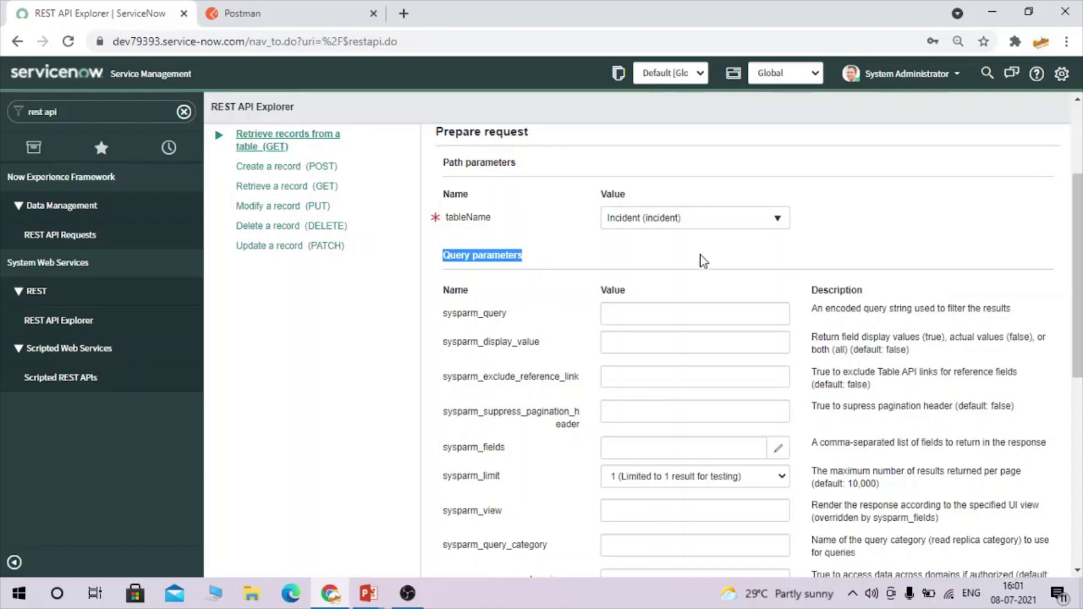
scroll(703, 256, "down", 2)
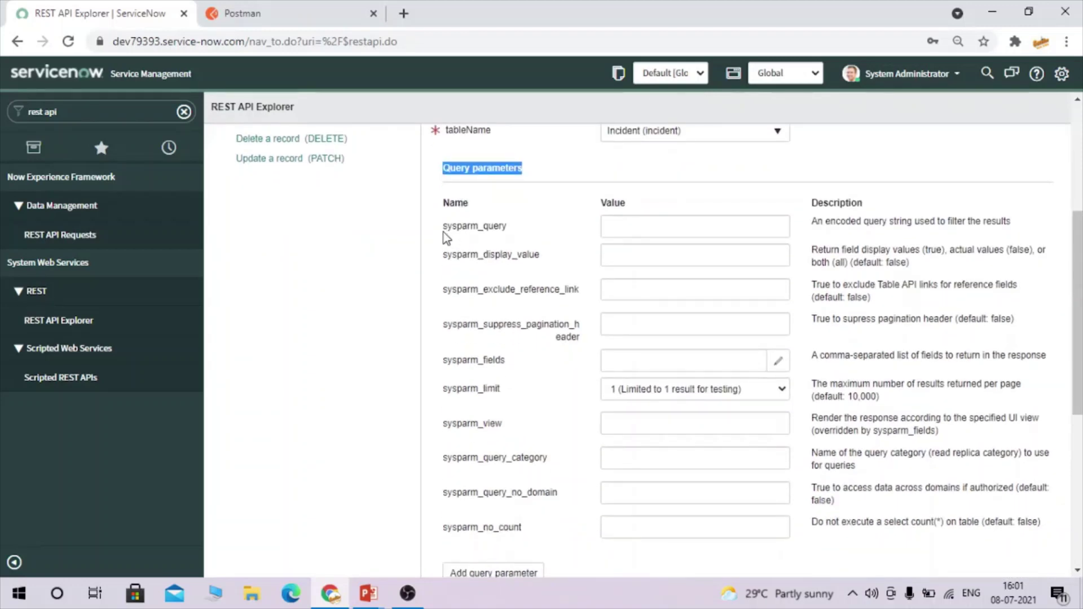
left_click_drag(444, 233, 528, 233)
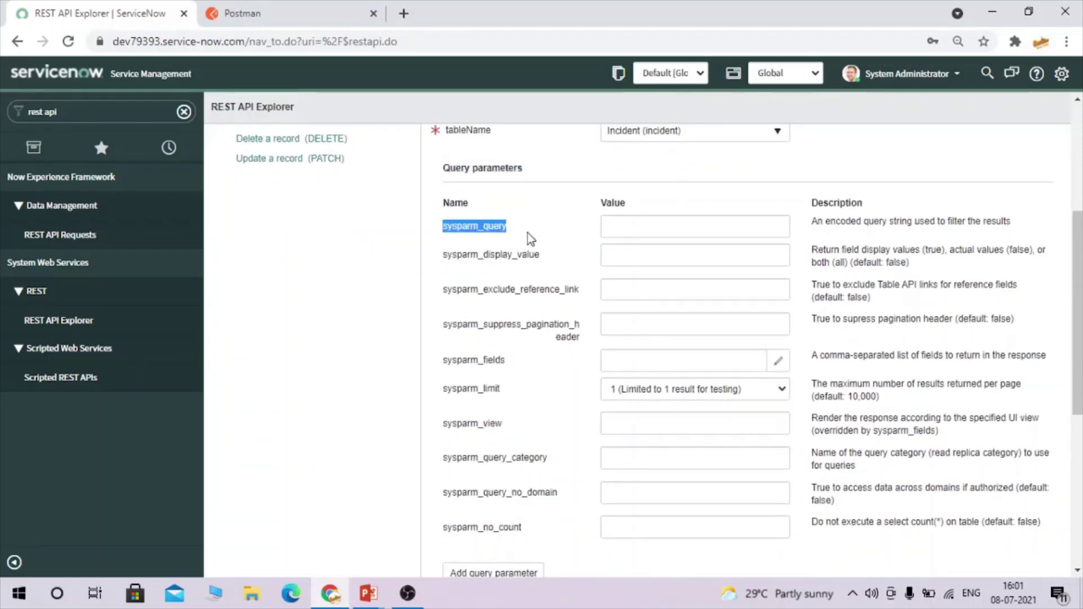
left_click(621, 232)
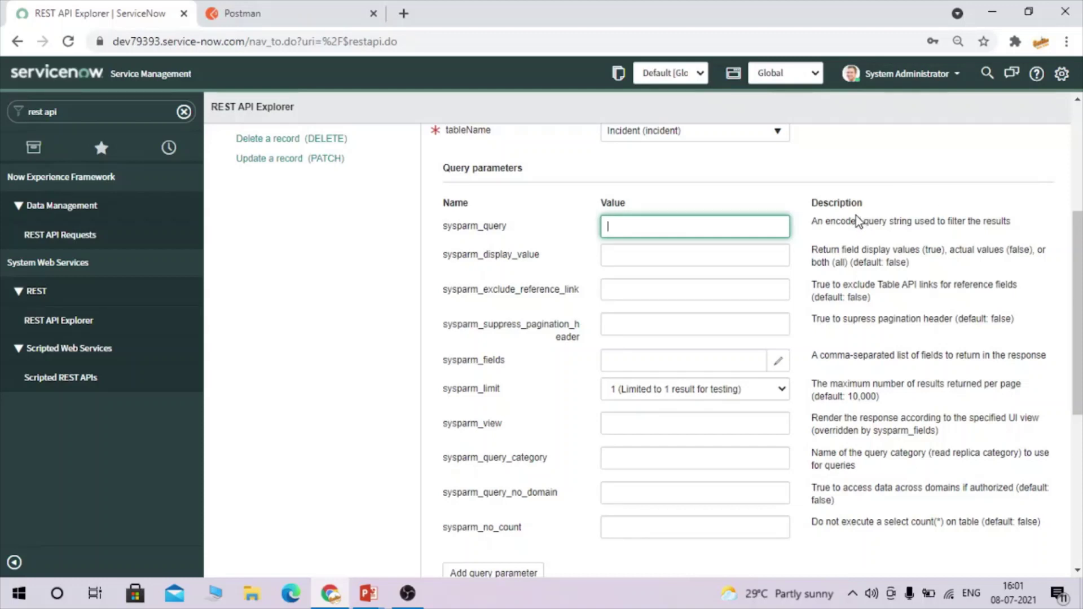
left_click_drag(527, 231, 444, 231)
left_click(830, 230)
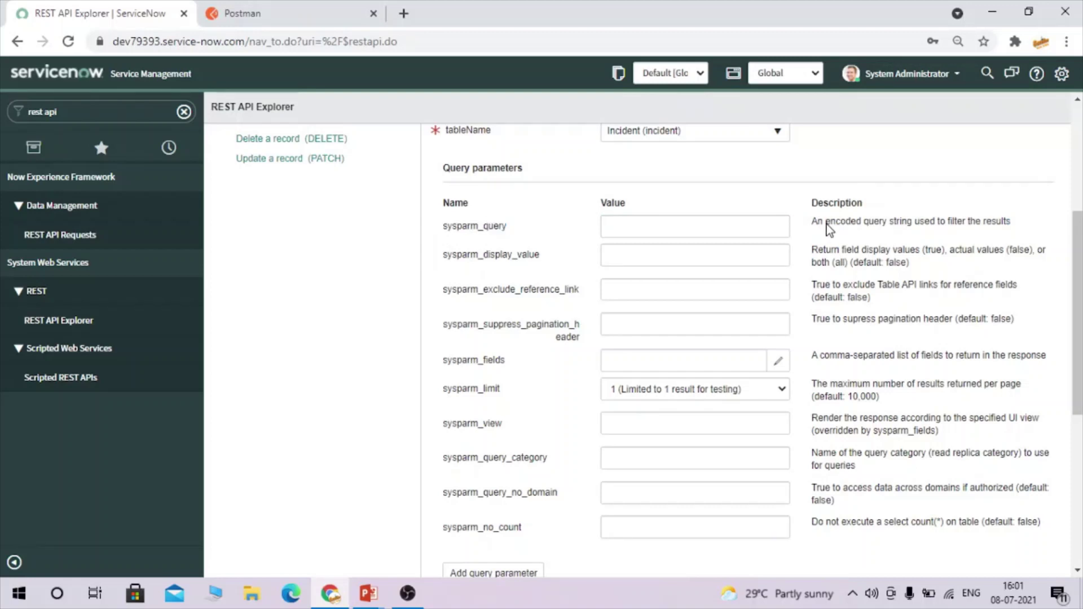
left_click(716, 230)
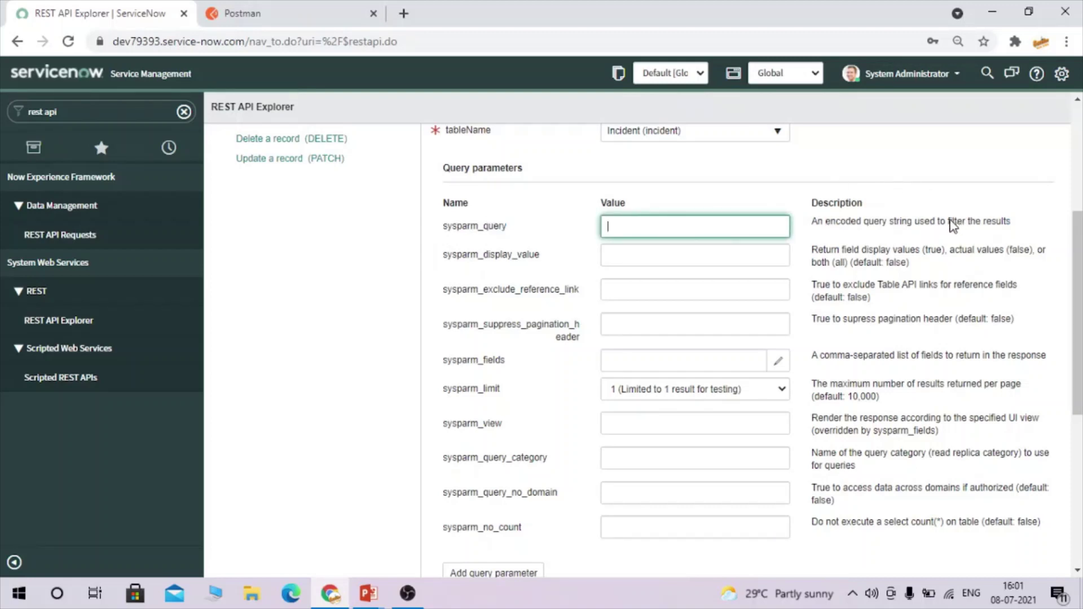
left_click_drag(930, 221, 1033, 229)
left_click(892, 174)
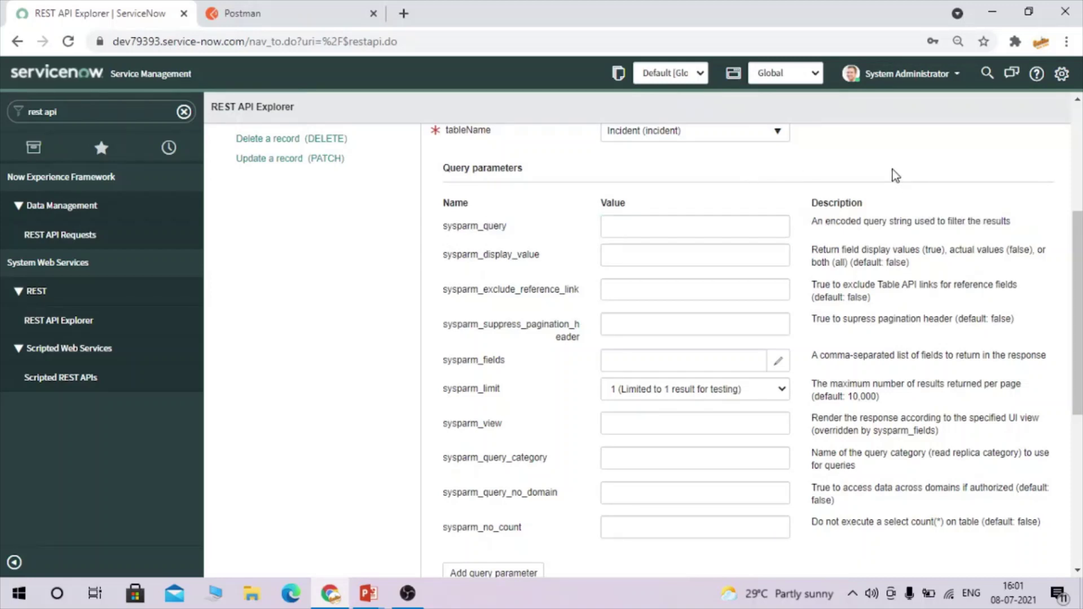
scroll(892, 174, "up", 2)
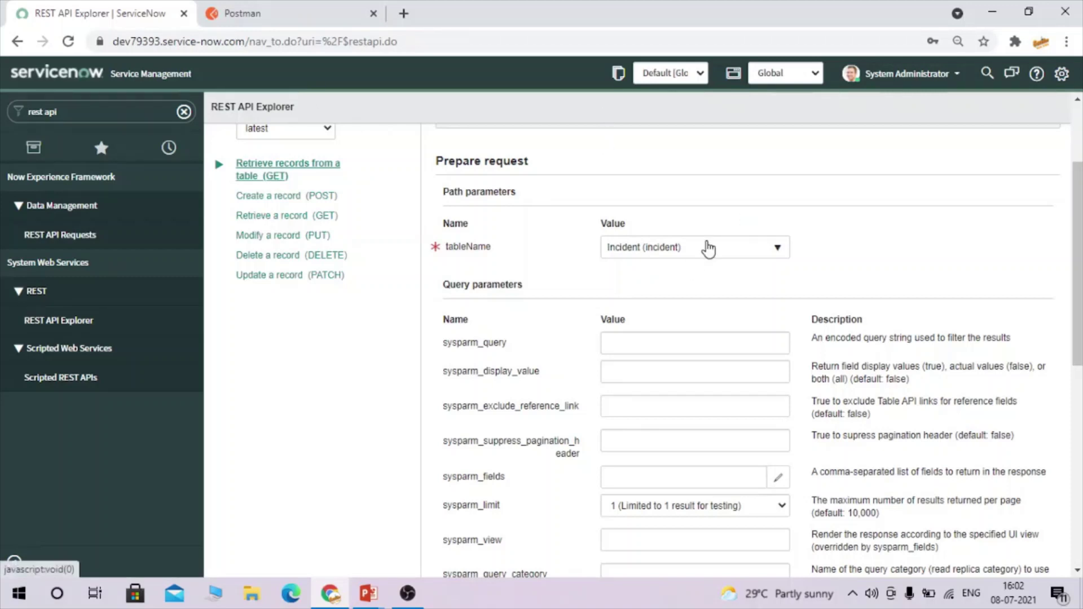
scroll(817, 374, "down", 1)
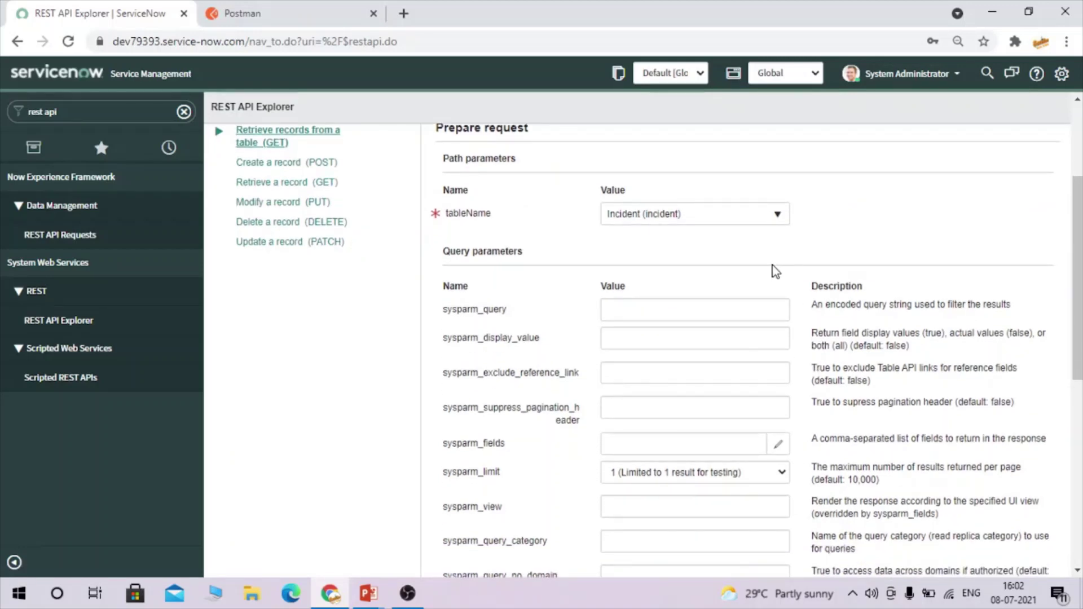
Enter state=5 as the sysparm_query value, then highlight the entered filter
left_click(655, 312)
left_click(654, 311)
type("sta")
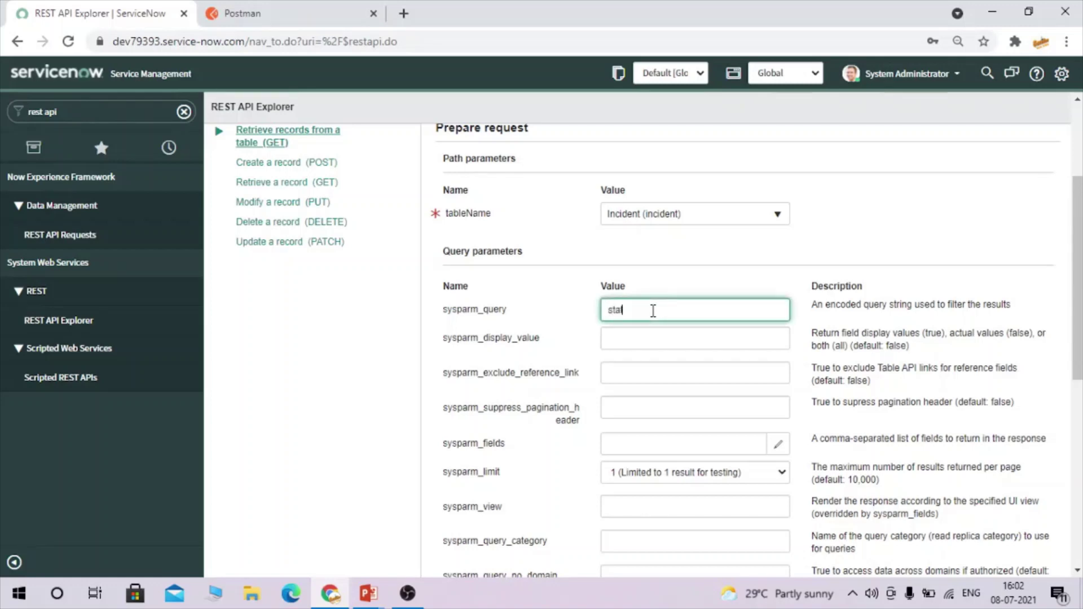
type("te=5")
left_click_drag(660, 310, 560, 324)
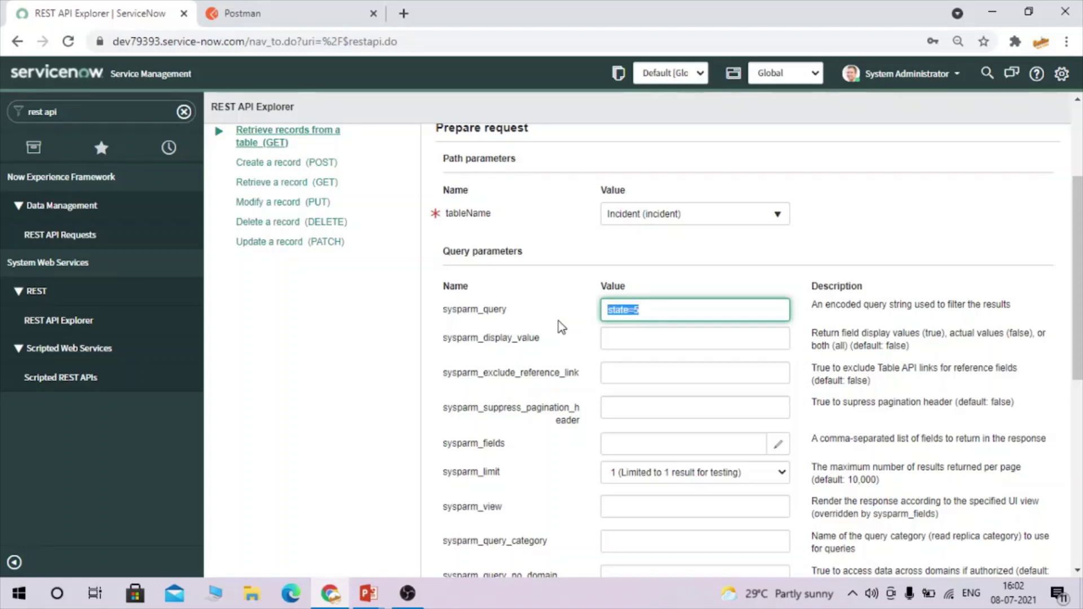
left_click(653, 316)
left_click_drag(620, 316, 527, 320)
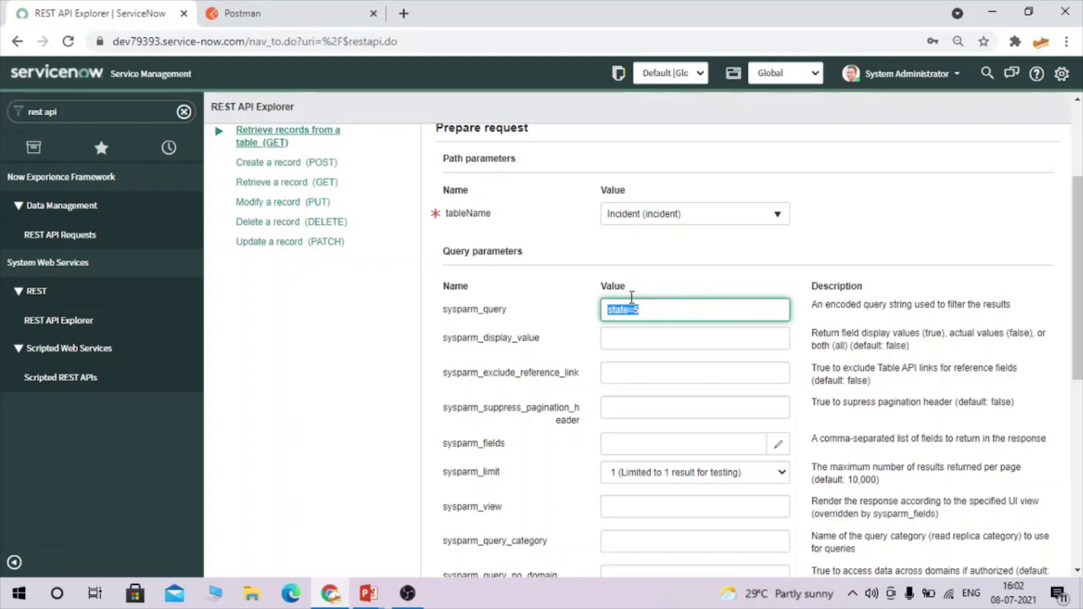
Delete the state query text from the sysparm_query field
left_click(650, 309)
left_click_drag(654, 308, 551, 312)
key("BackSpace")
Review the sysparm_display_value and sysparm_exclude_reference_link parameters further down the list
left_click_drag(441, 347, 530, 353)
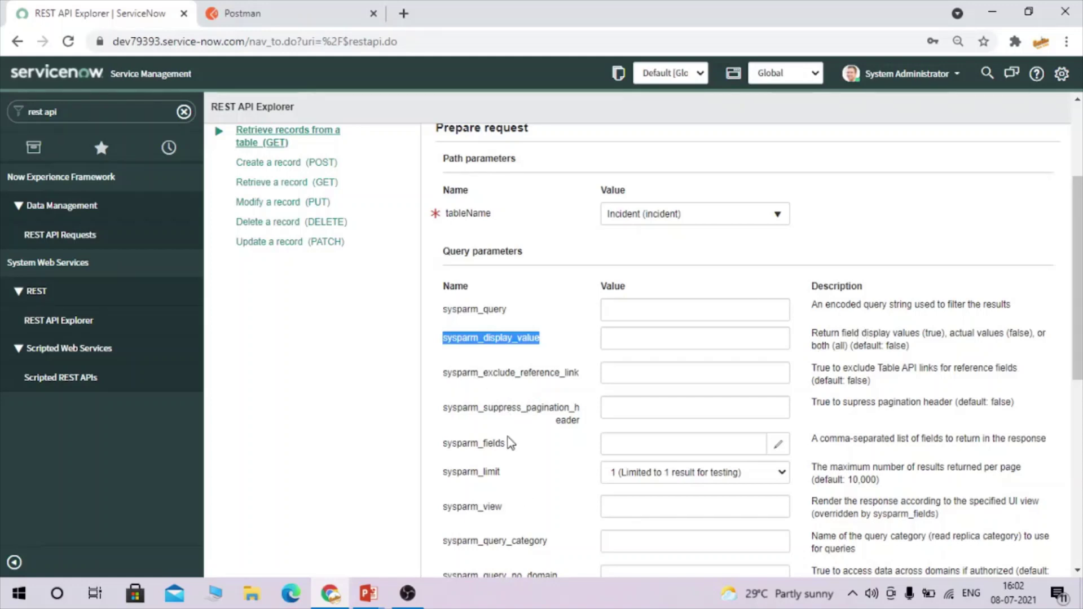
scroll(510, 443, "down", 1)
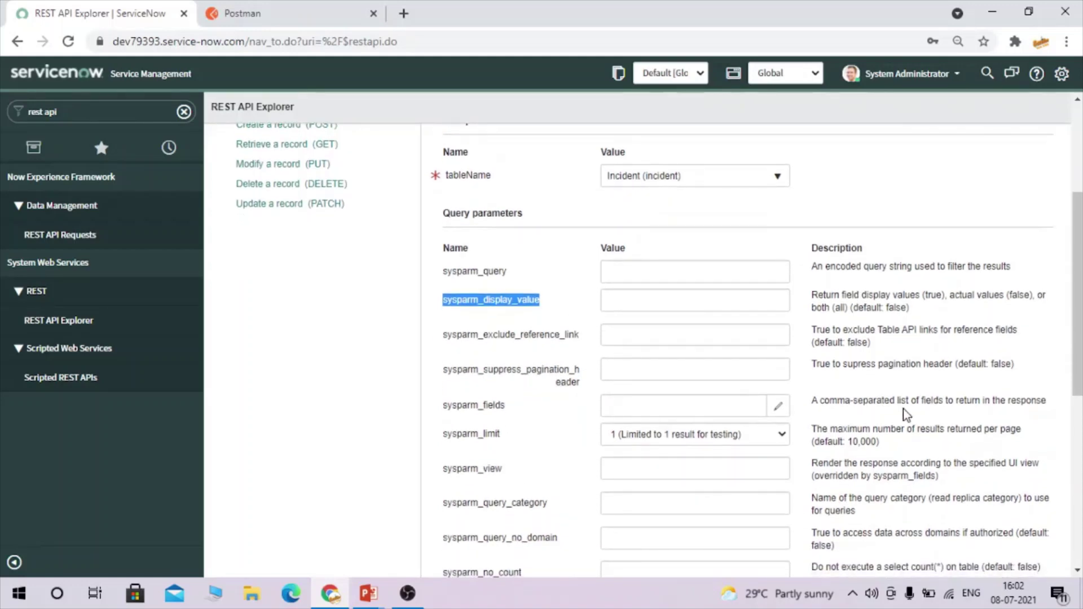
left_click(439, 325)
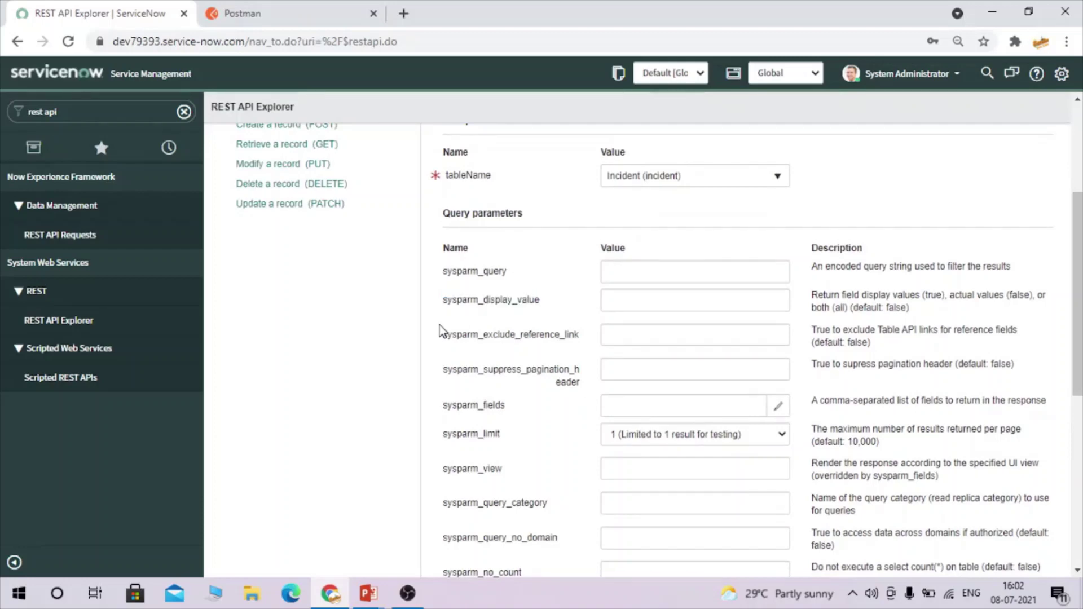
left_click_drag(439, 325, 565, 341)
scroll(564, 340, "down", 4)
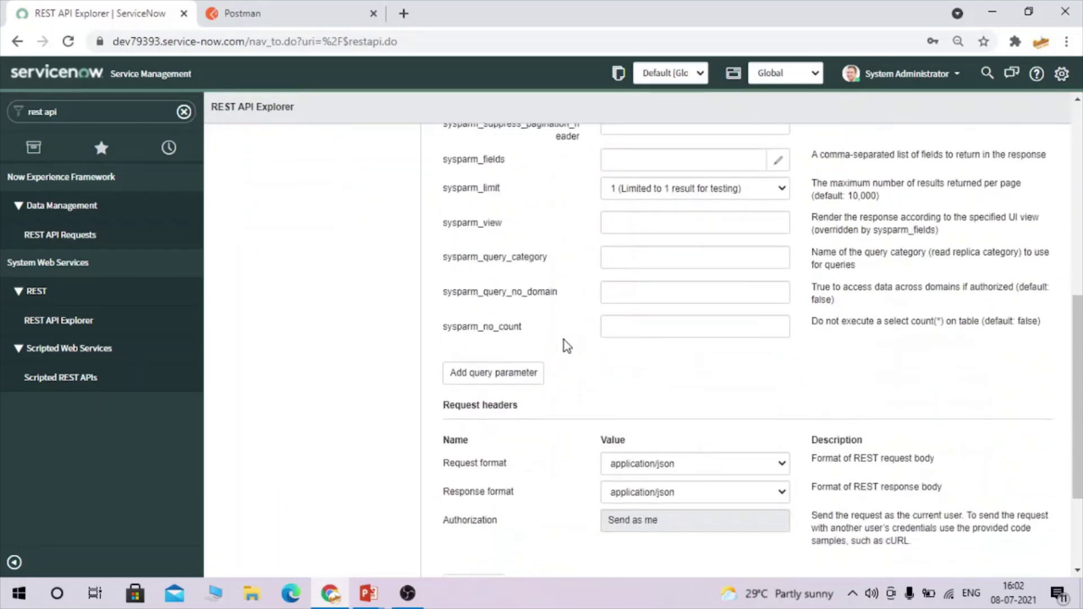
Set sysparm_limit to 10 (Limited to 10 results for testing) and scroll toward Send
left_click_drag(446, 191, 513, 192)
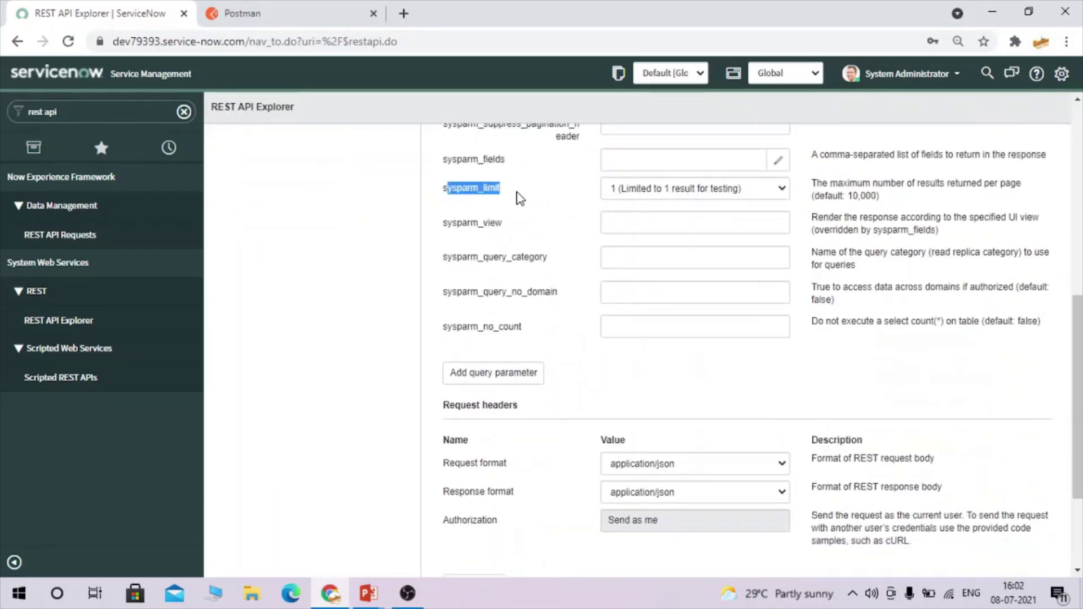
left_click(636, 188)
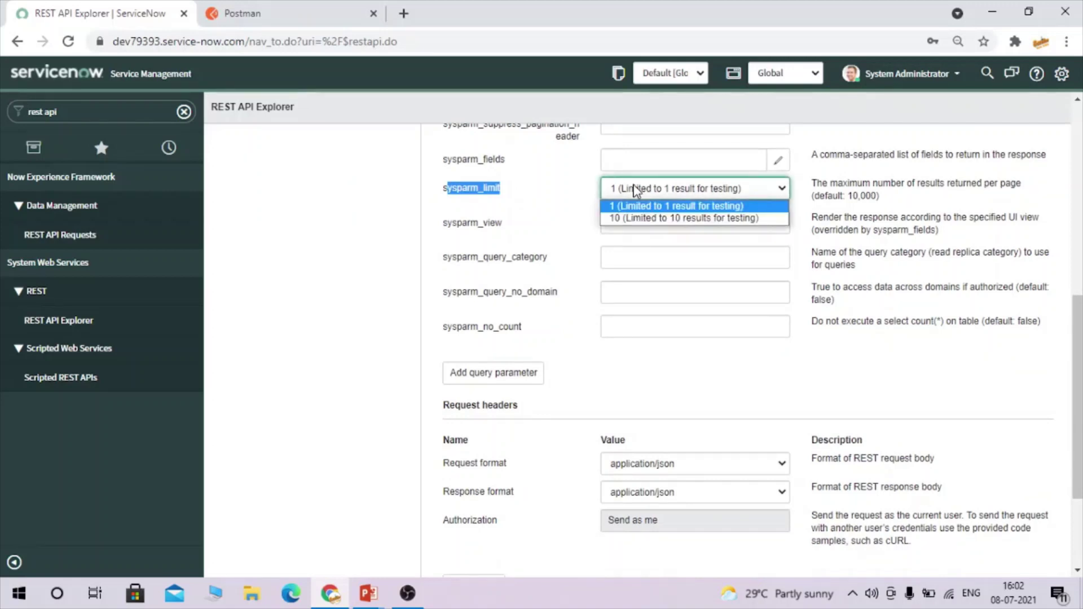
left_click(645, 220)
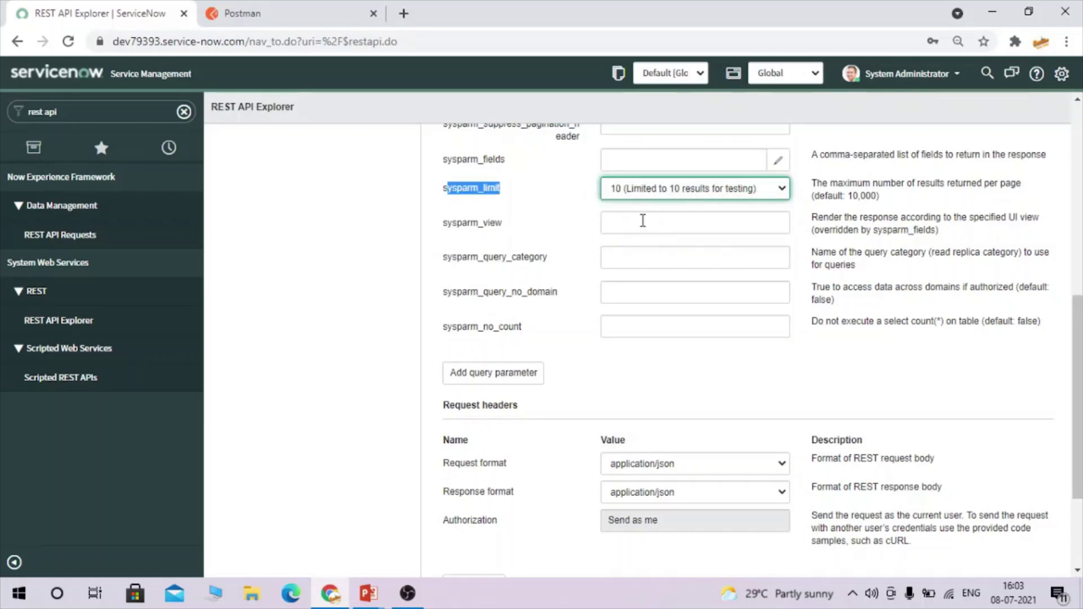
left_click(560, 202)
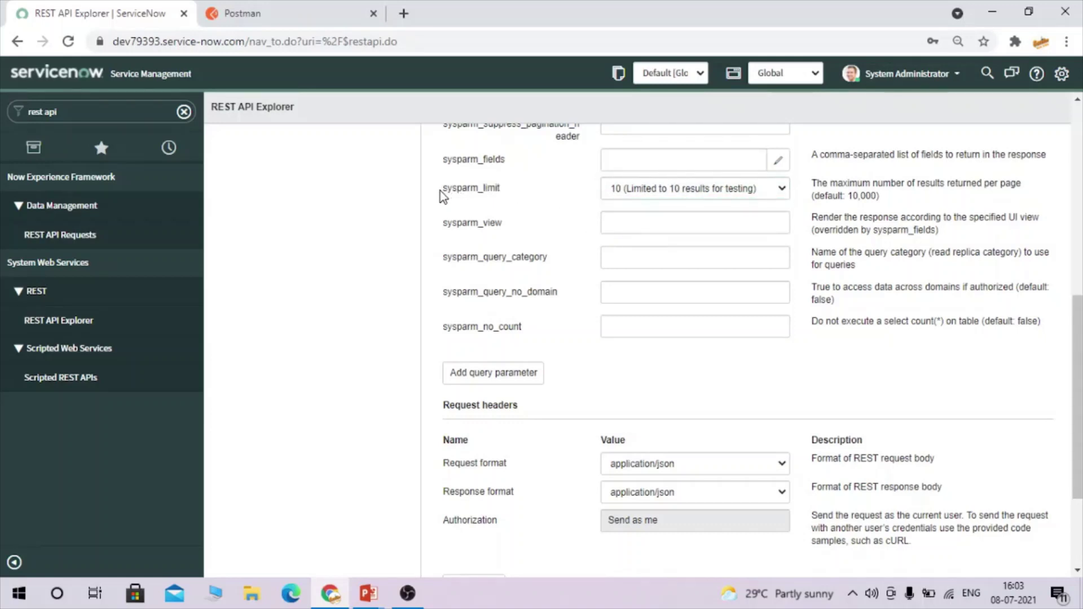
left_click_drag(442, 191, 503, 191)
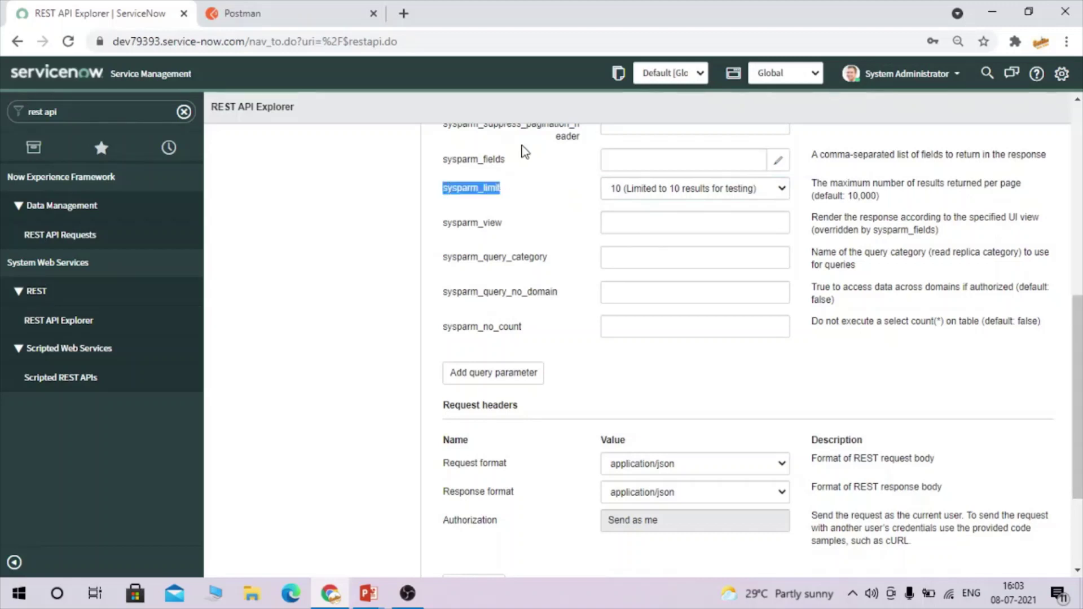
left_click(702, 192)
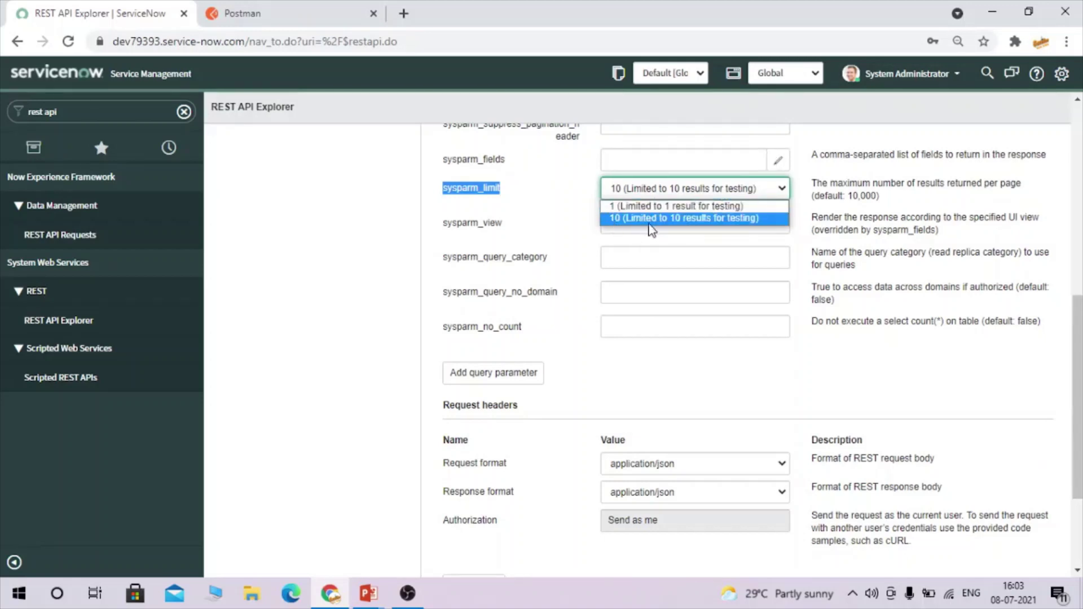
left_click(650, 220)
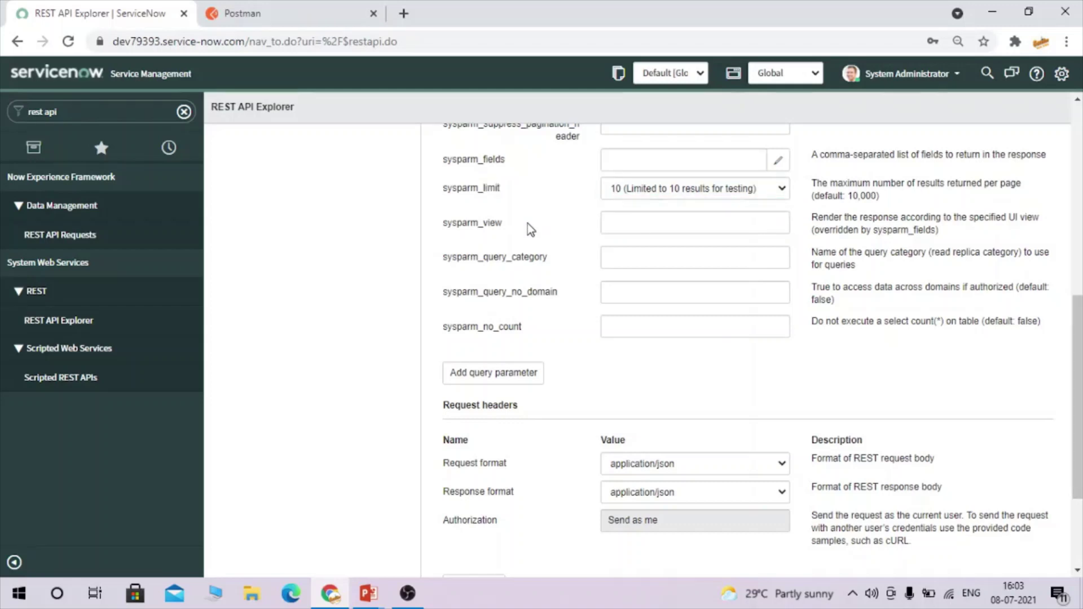
scroll(527, 223, "down", 1)
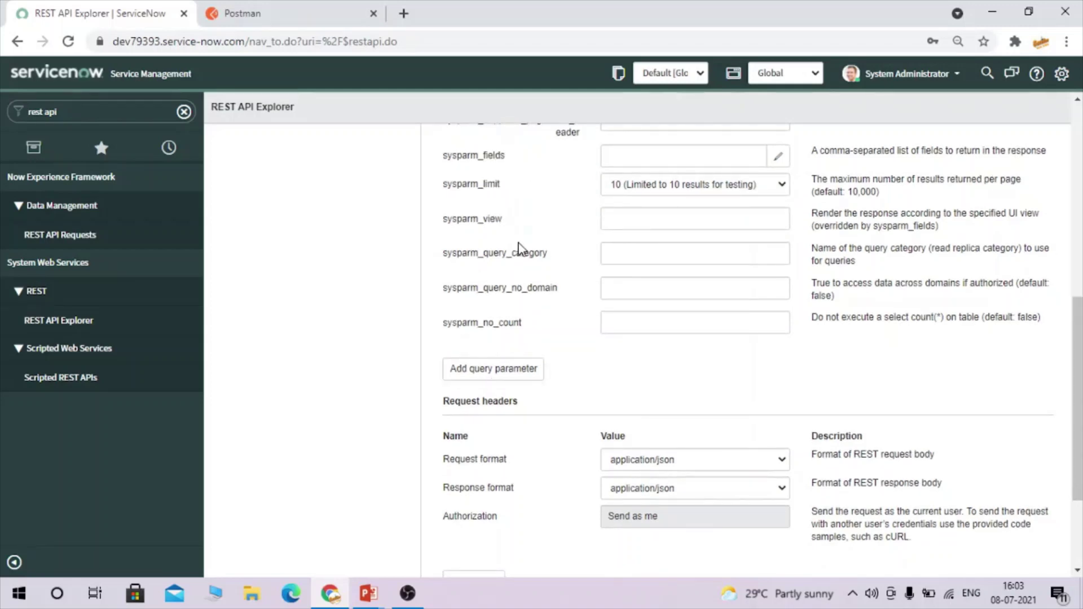
scroll(914, 341, "down", 3)
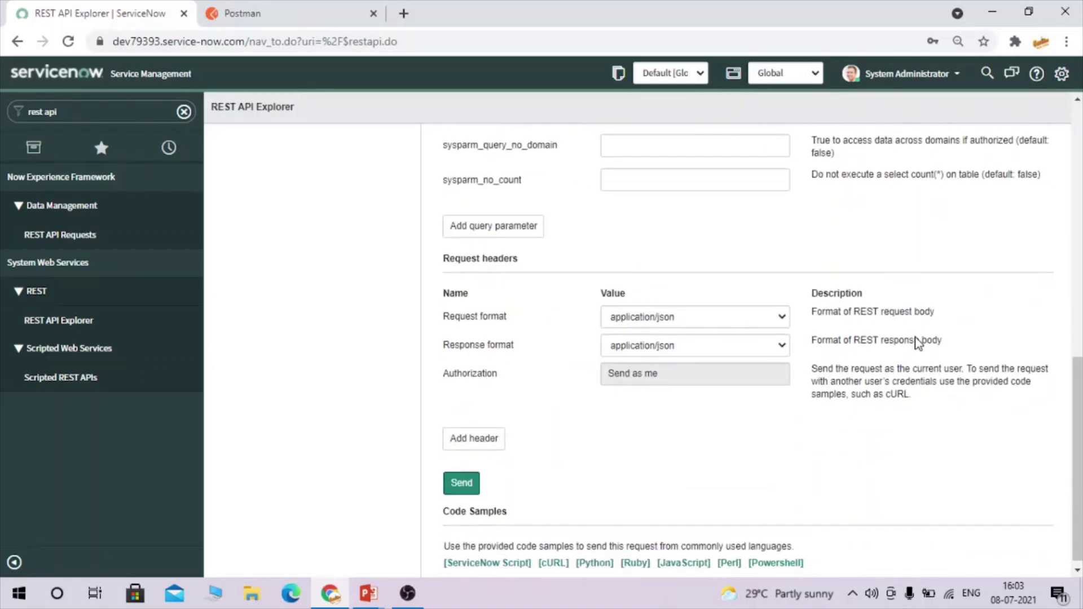
Add two blank name/value query-parameter rows, then look over the Request headers section
left_click(508, 227)
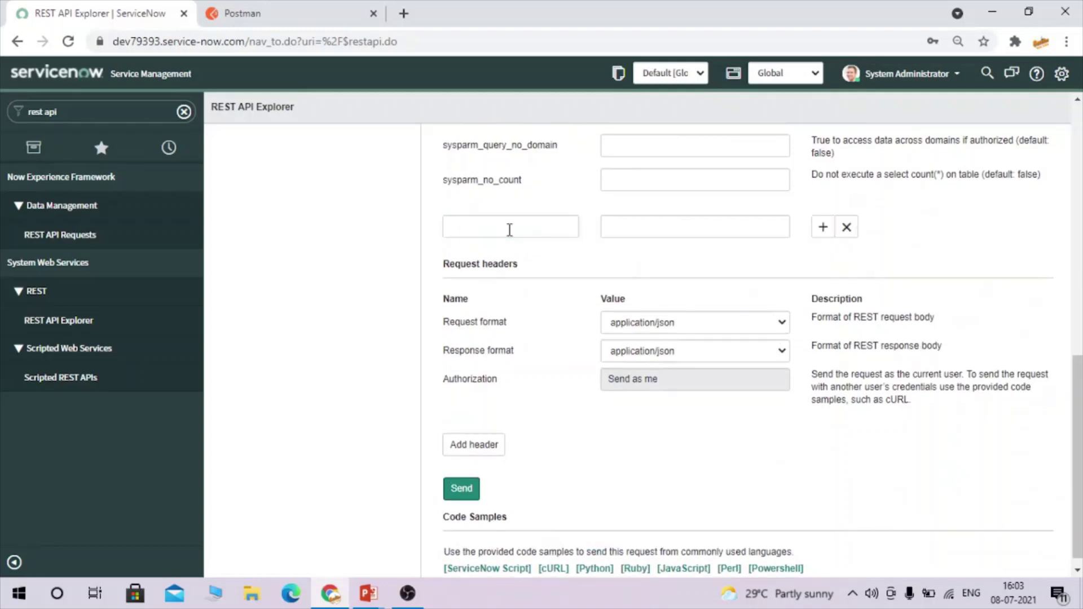
left_click(450, 221)
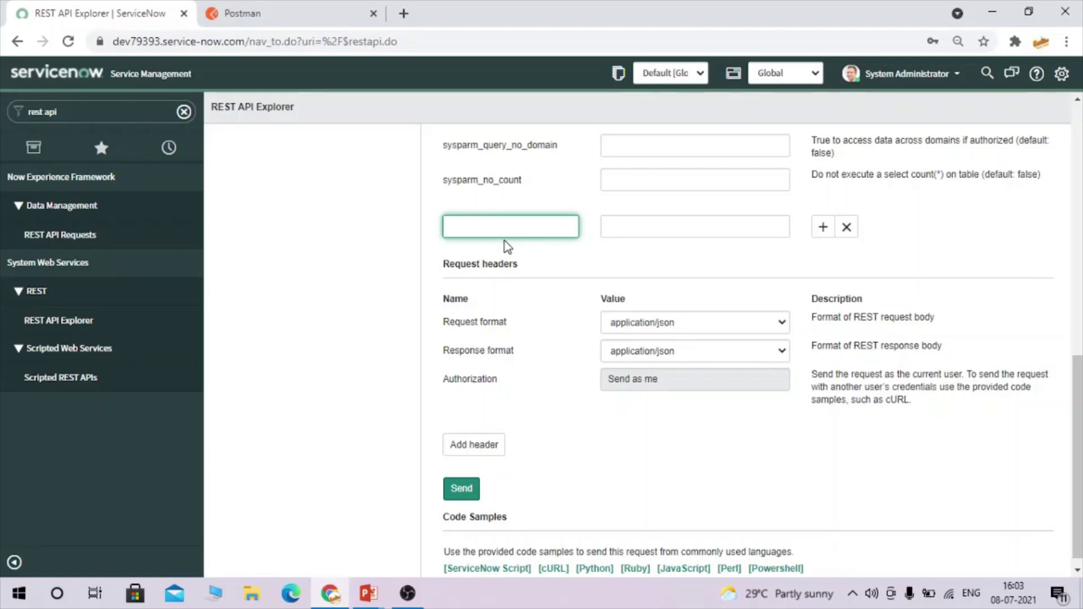
left_click(823, 229)
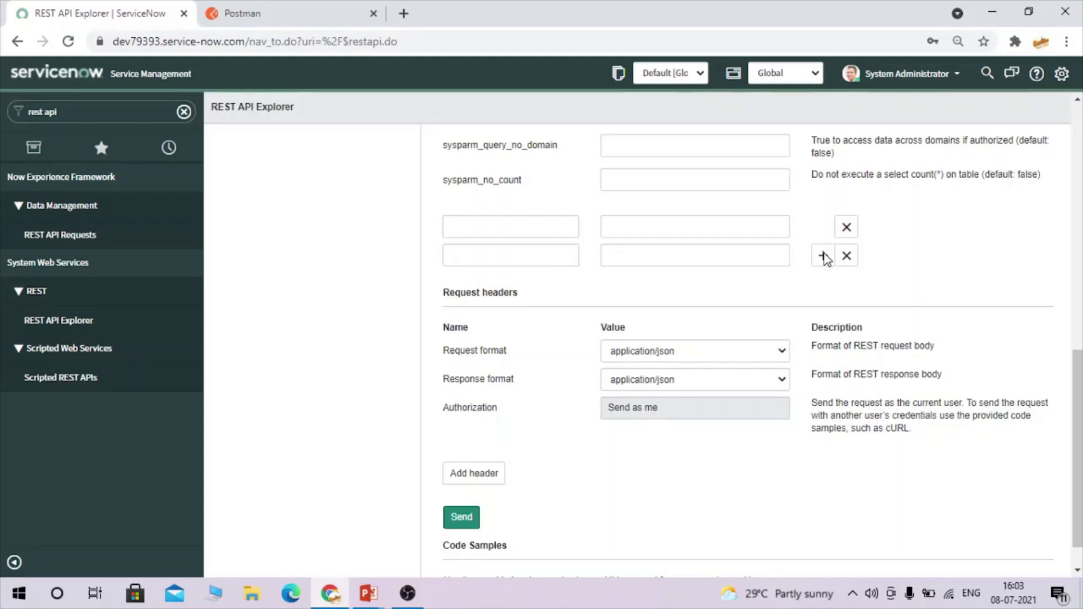
scroll(541, 211, "down", 1)
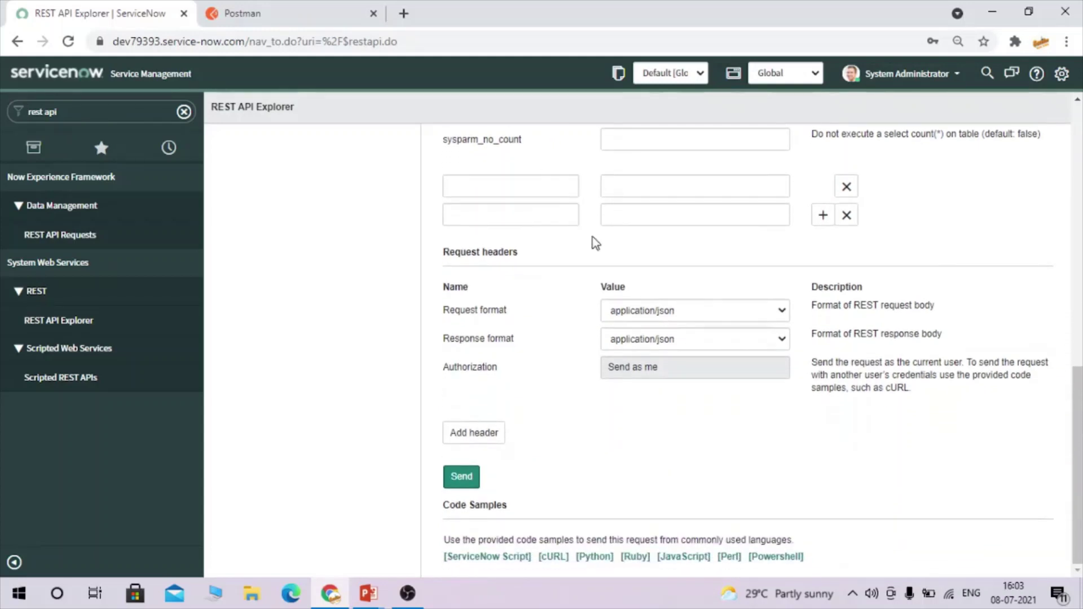
left_click_drag(444, 255, 520, 259)
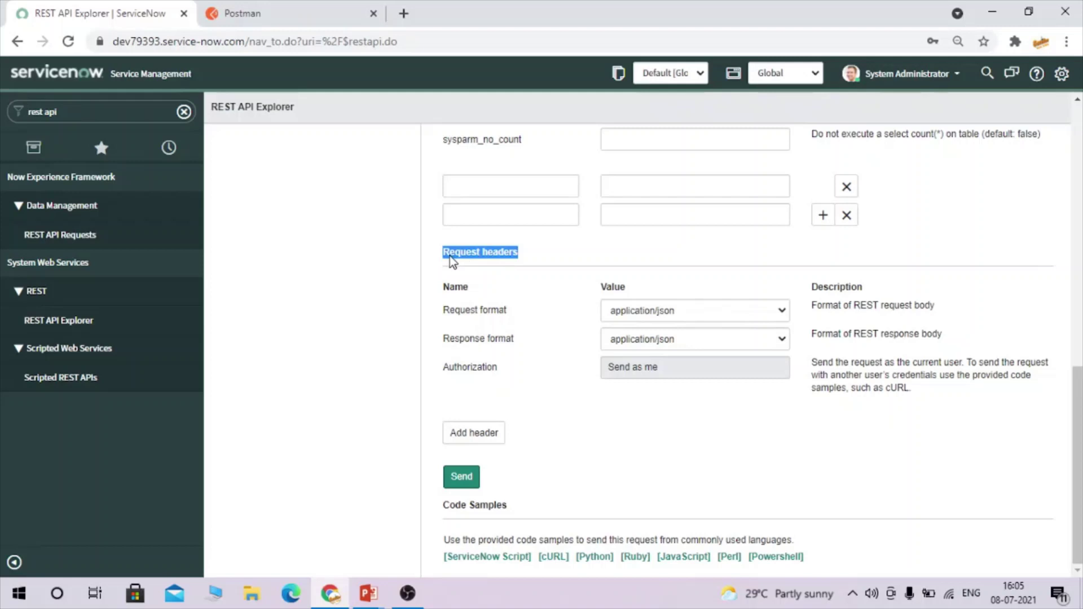
left_click_drag(443, 311, 440, 353)
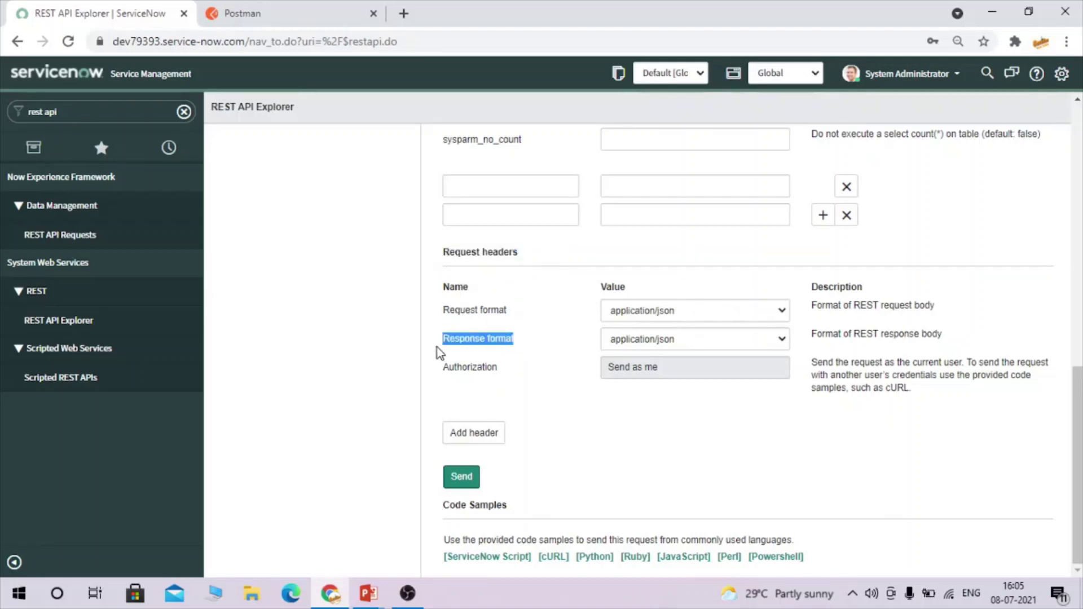
left_click_drag(501, 375, 434, 377)
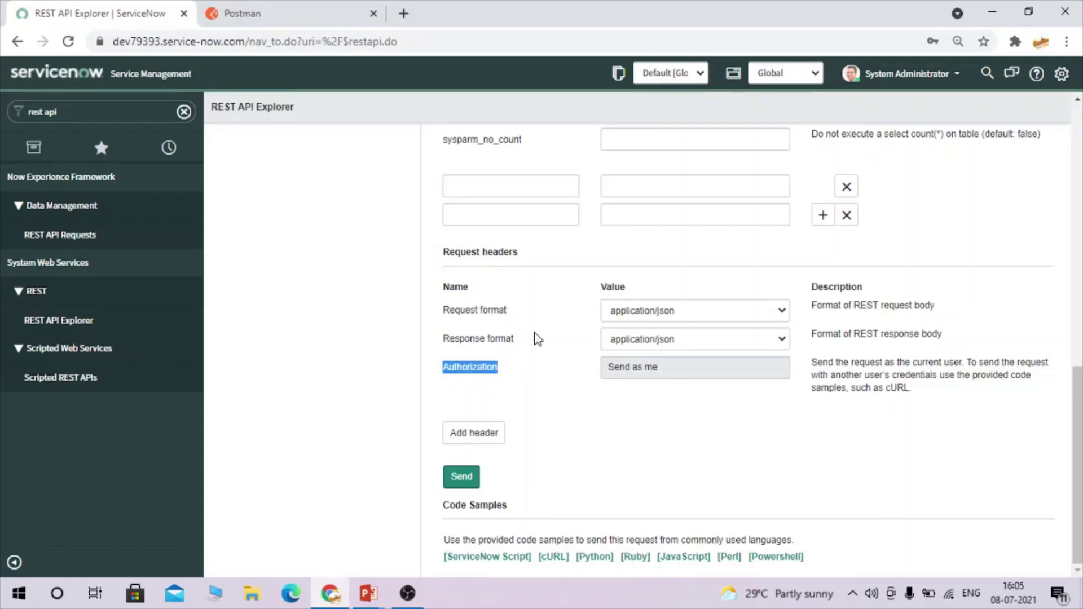
left_click(539, 307)
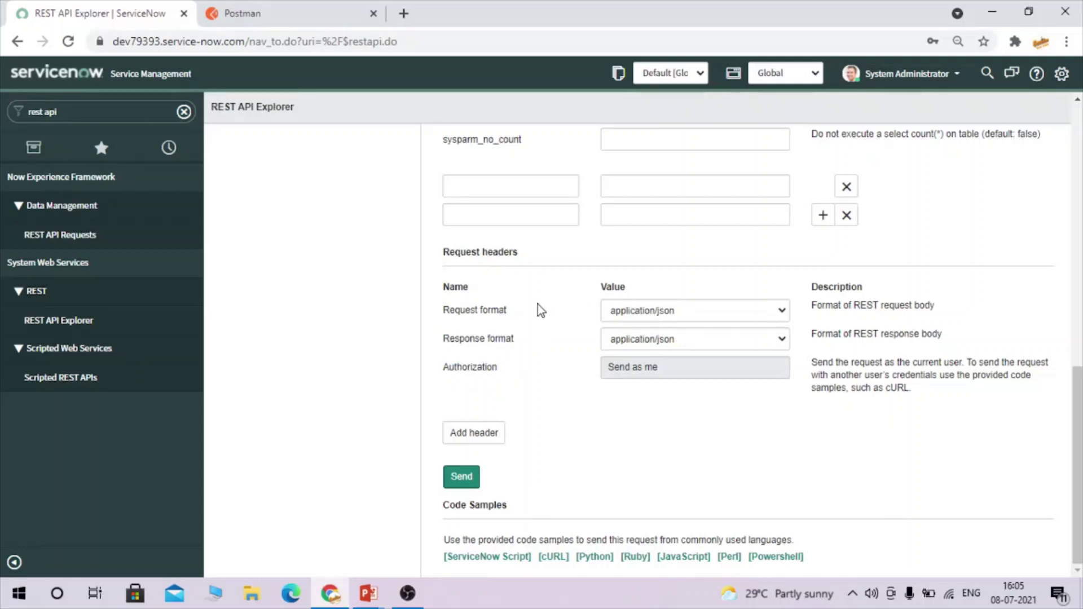
left_click(626, 310)
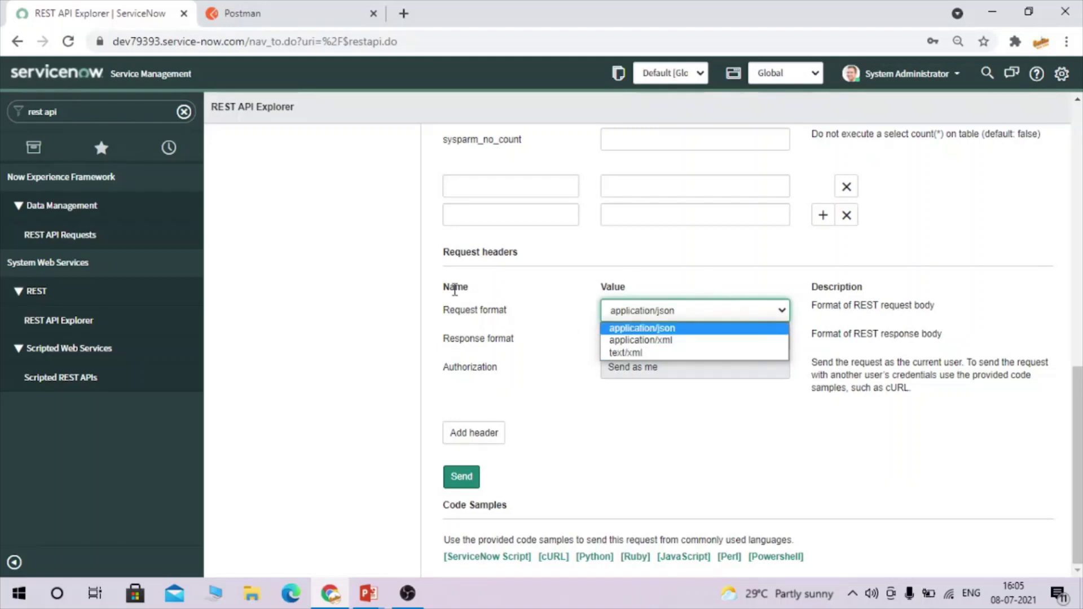
left_click(451, 324)
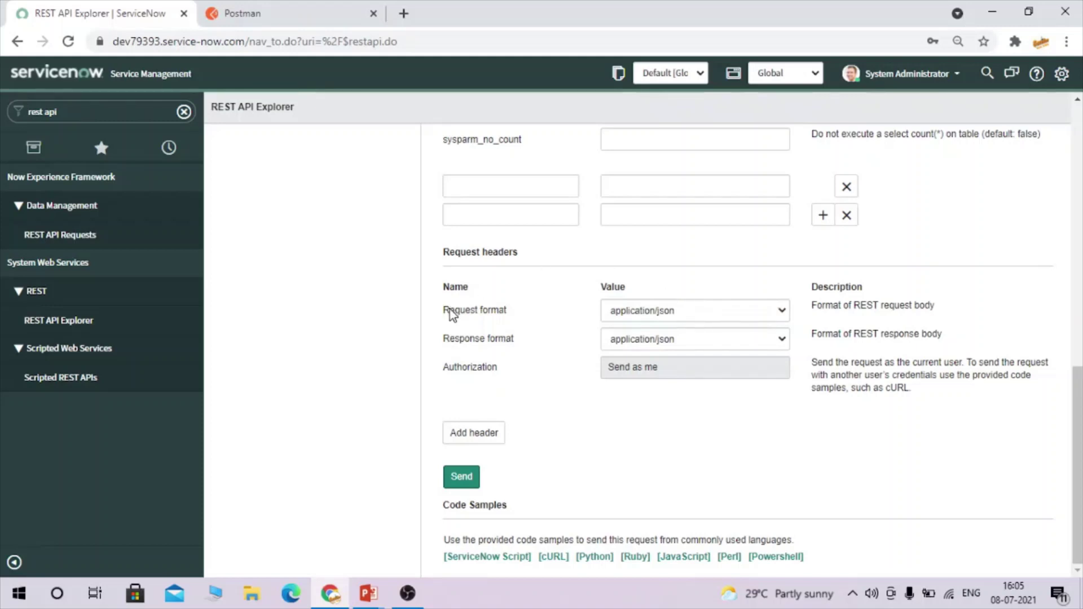
left_click_drag(443, 310, 444, 338)
left_click(536, 322)
left_click_drag(443, 371, 510, 368)
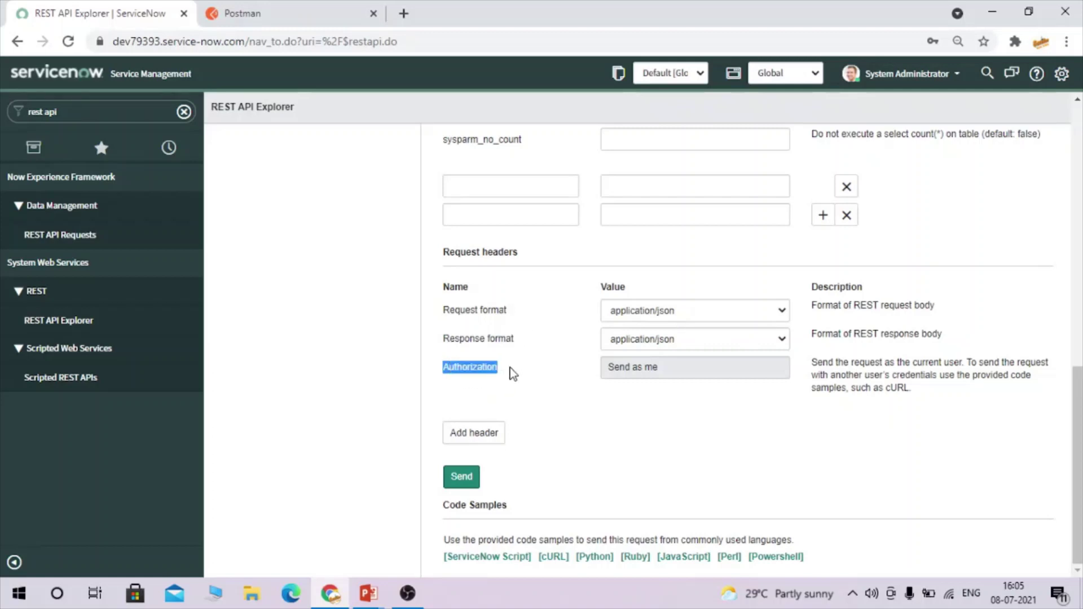
left_click(669, 364)
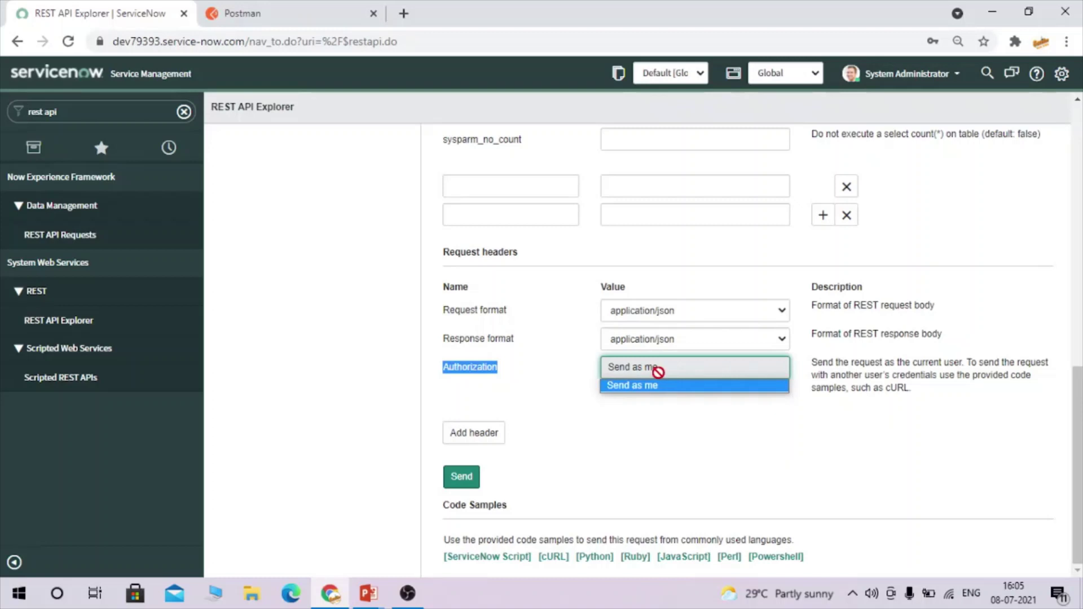
left_click(656, 386)
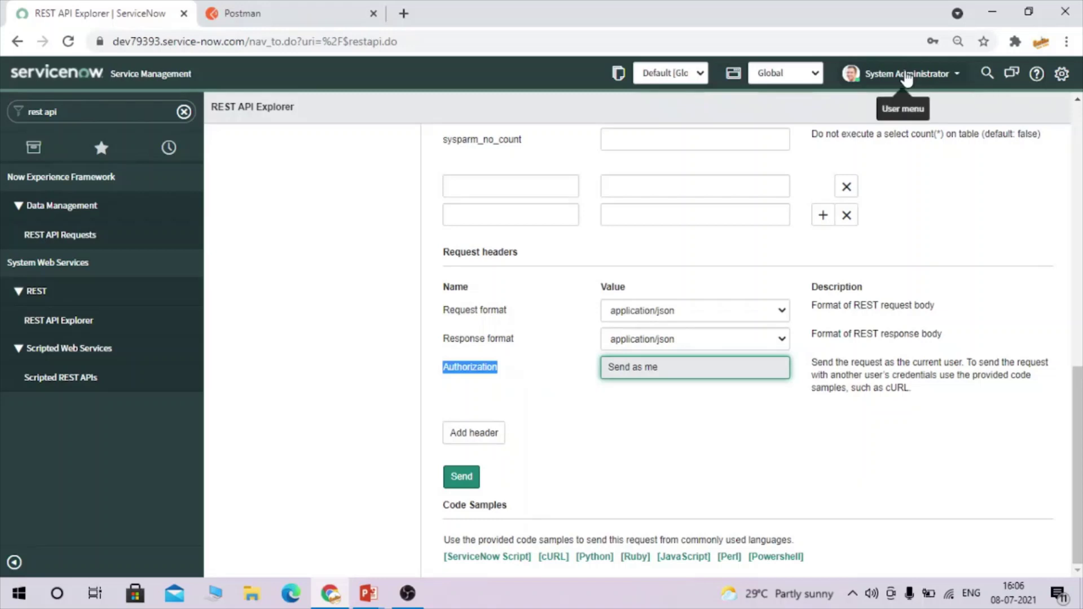
left_click(613, 420)
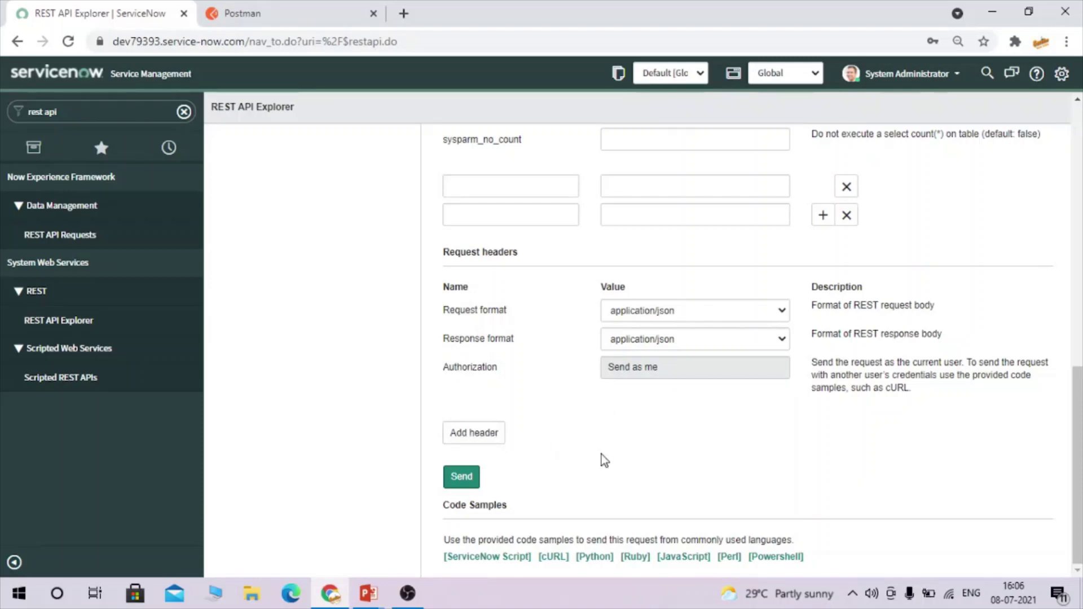
scroll(596, 389, "up", 5)
scroll(595, 389, "up", 5)
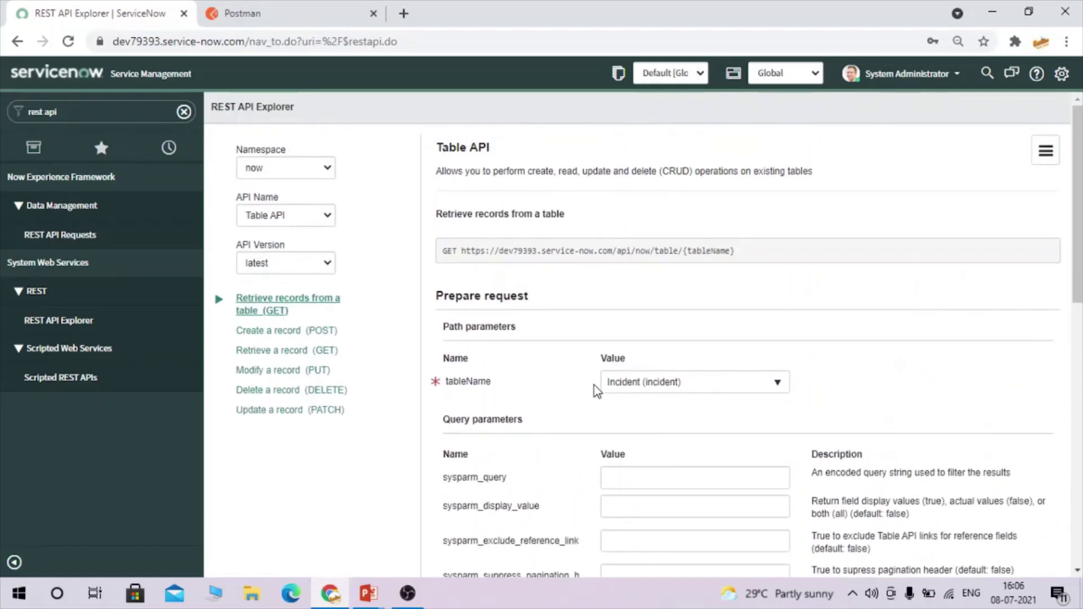
Enter incident.LIST in the Filter navigator to open the incident list in a new tab
scroll(669, 430, "down", 2)
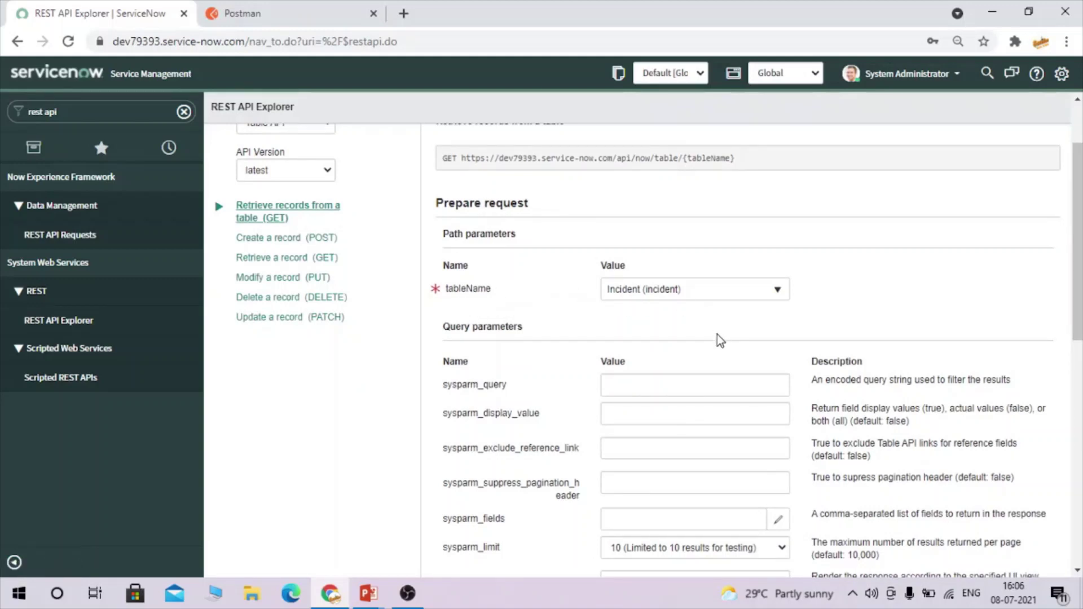
left_click(76, 104)
type("in")
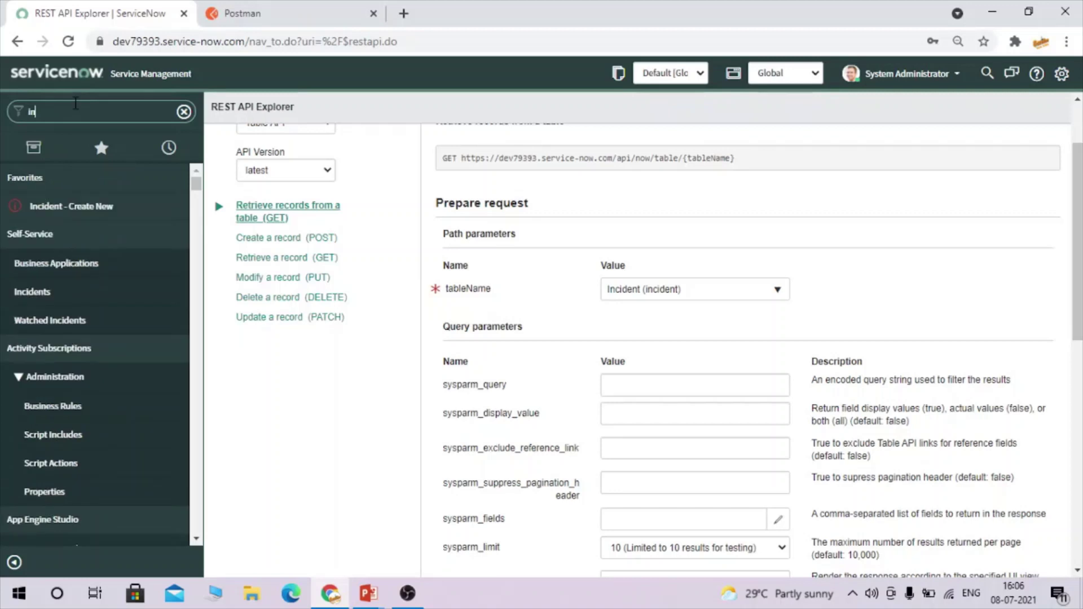
type("cident.LIST")
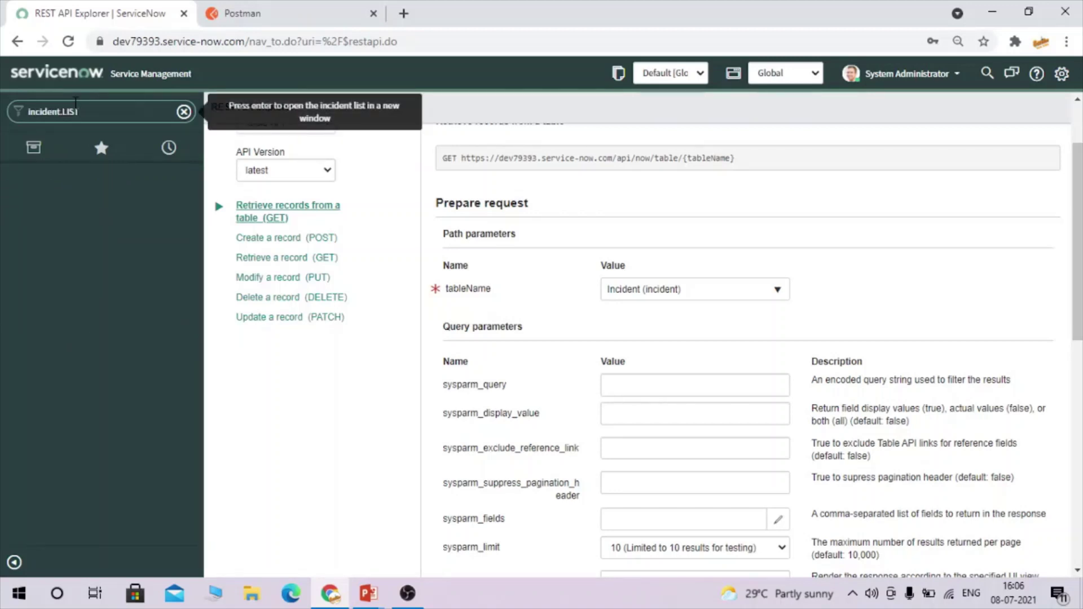
key("Return")
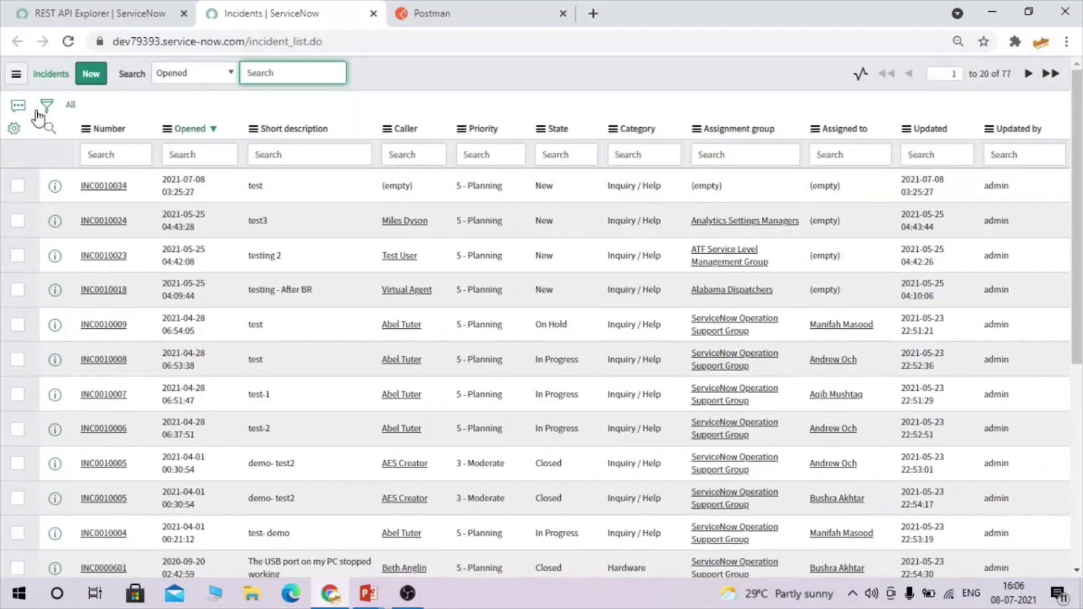
Filter the incident list to State is In Progress and run it
left_click(40, 111)
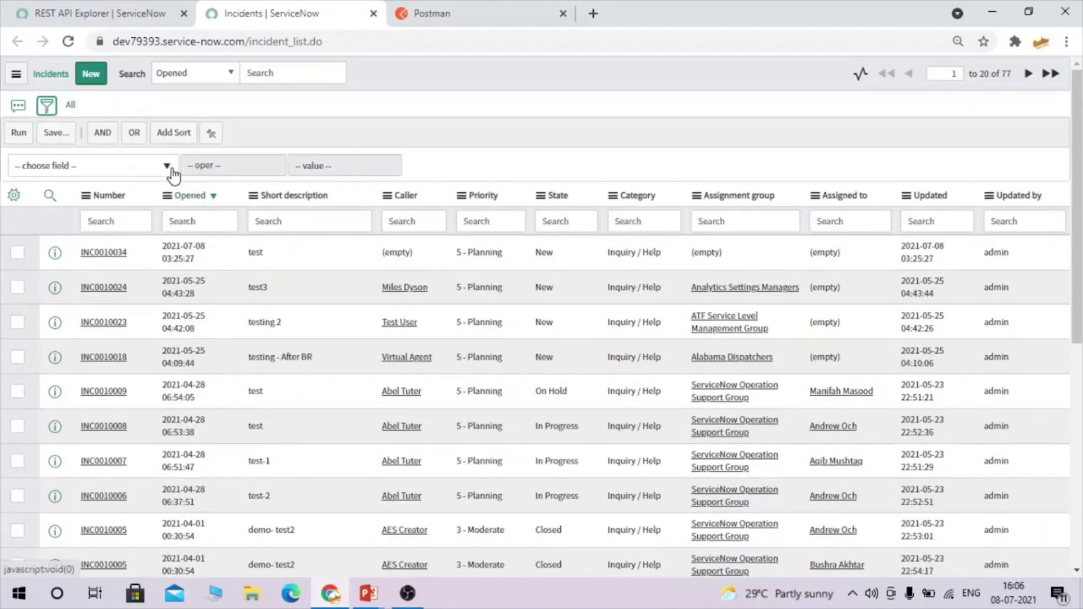
left_click(142, 173)
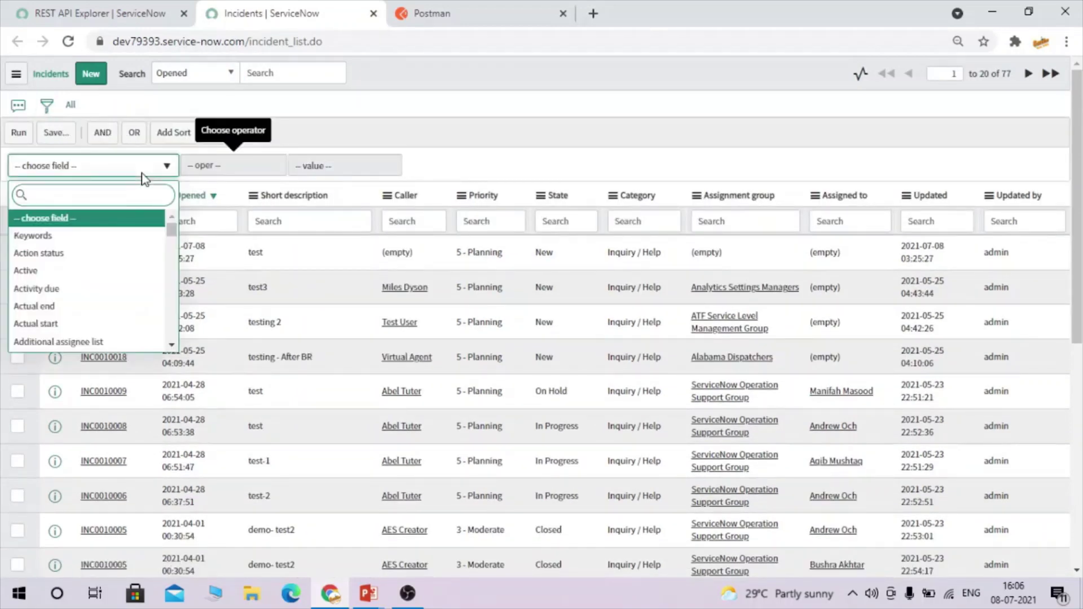
type("sy")
key("BackSpace")
type("tat")
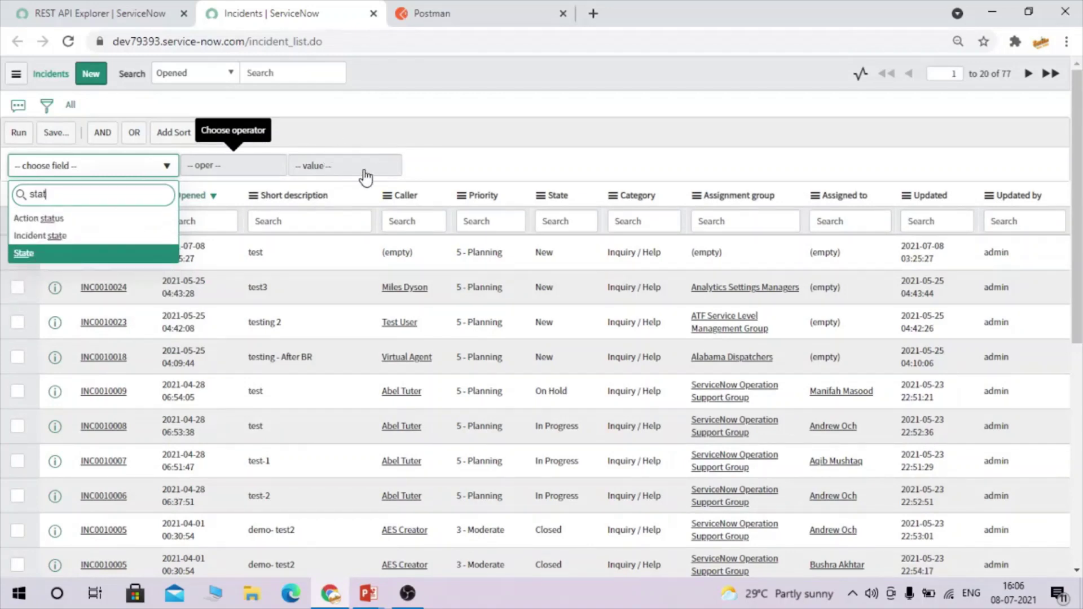
key("Return")
left_click(345, 167)
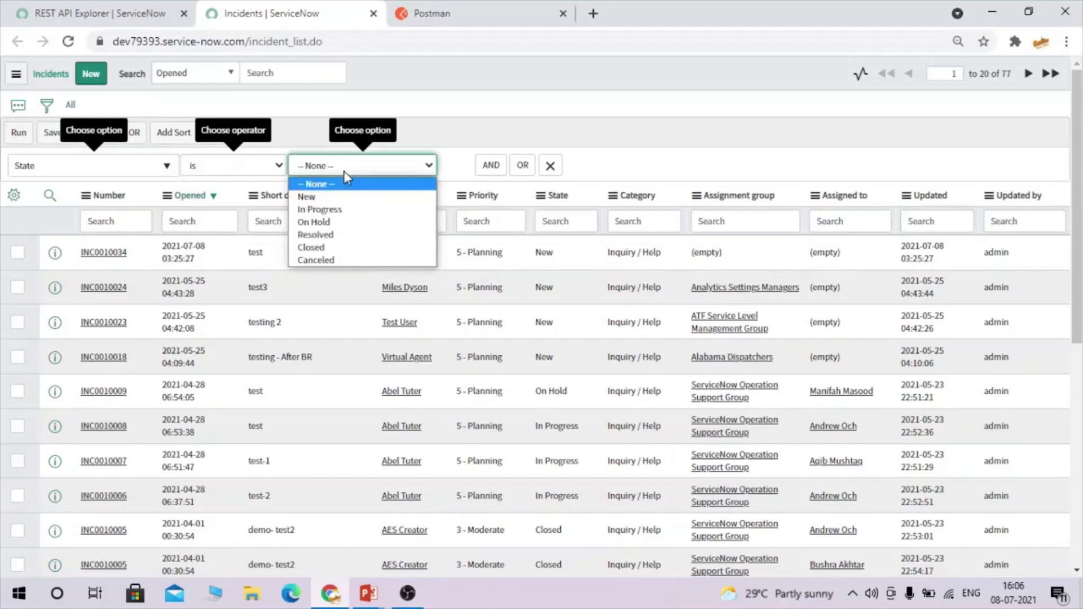
left_click(339, 209)
left_click(31, 135)
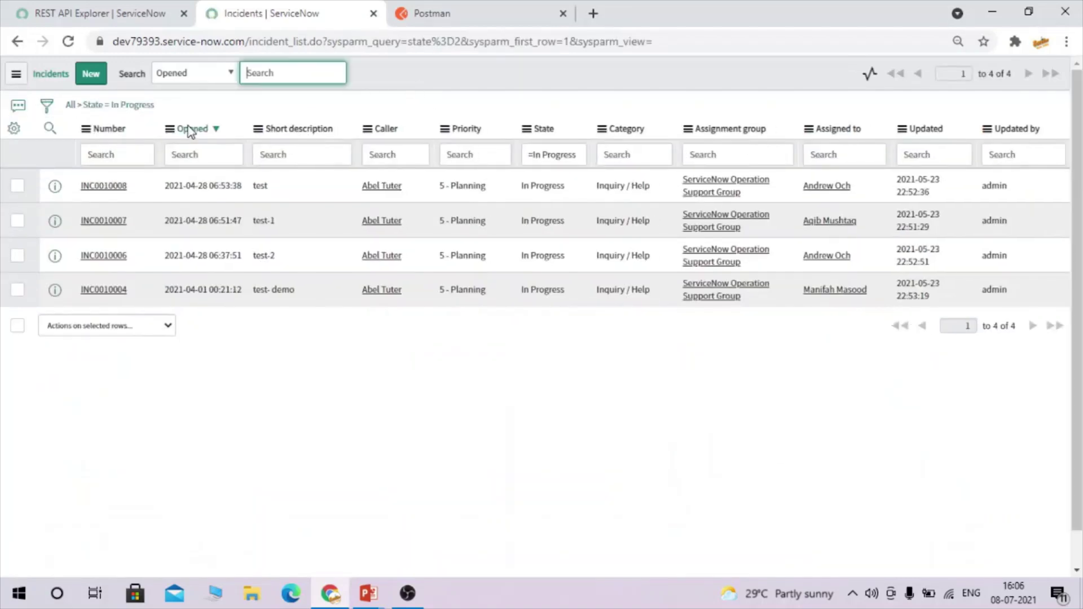
Copy the filter's encoded query from the breadcrumb and return to the REST API Explorer
right_click(150, 112)
left_click(203, 149)
left_click(65, 10)
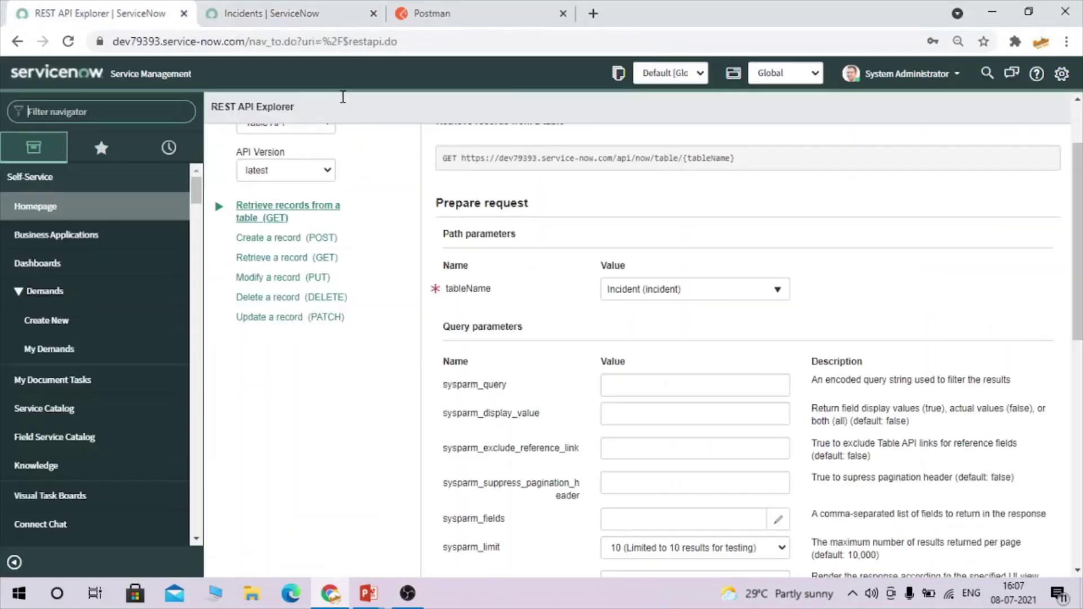
Paste state=2 into sysparm_query and send the incident GET request
left_click(665, 391)
key("ctrl+v")
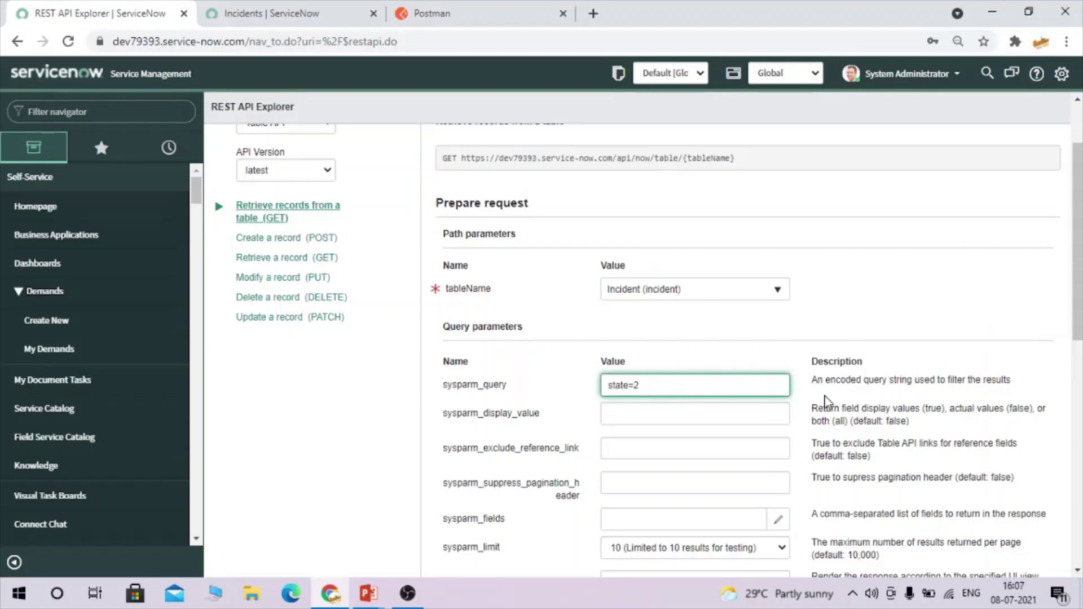
scroll(839, 368, "down", 10)
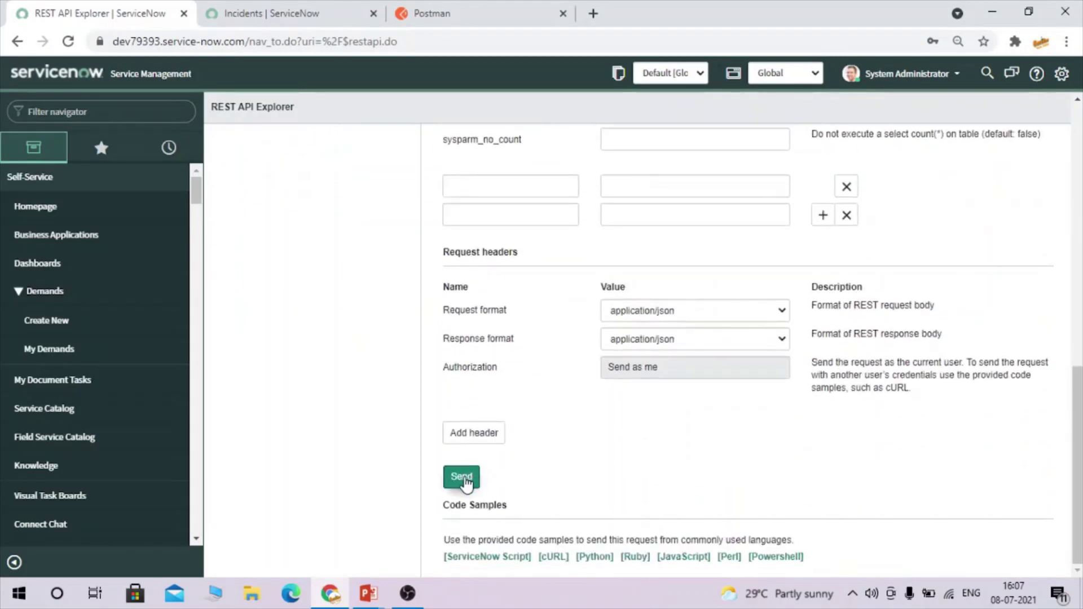
left_click(460, 479)
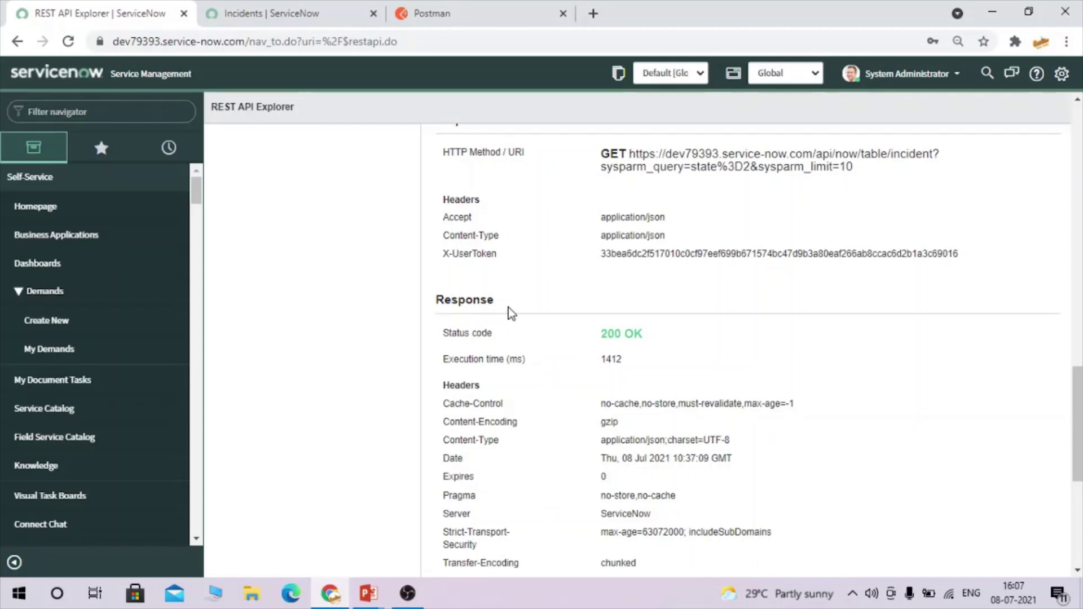
scroll(511, 312, "up", 3)
scroll(510, 314, "down", 1)
left_click_drag(443, 317, 525, 319)
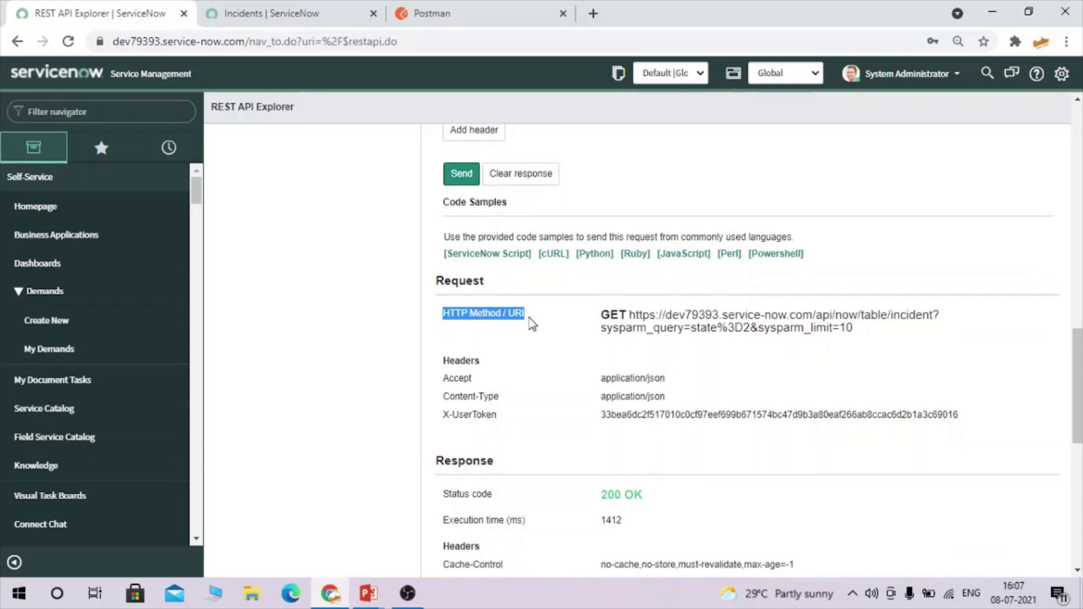
left_click_drag(867, 342, 632, 315)
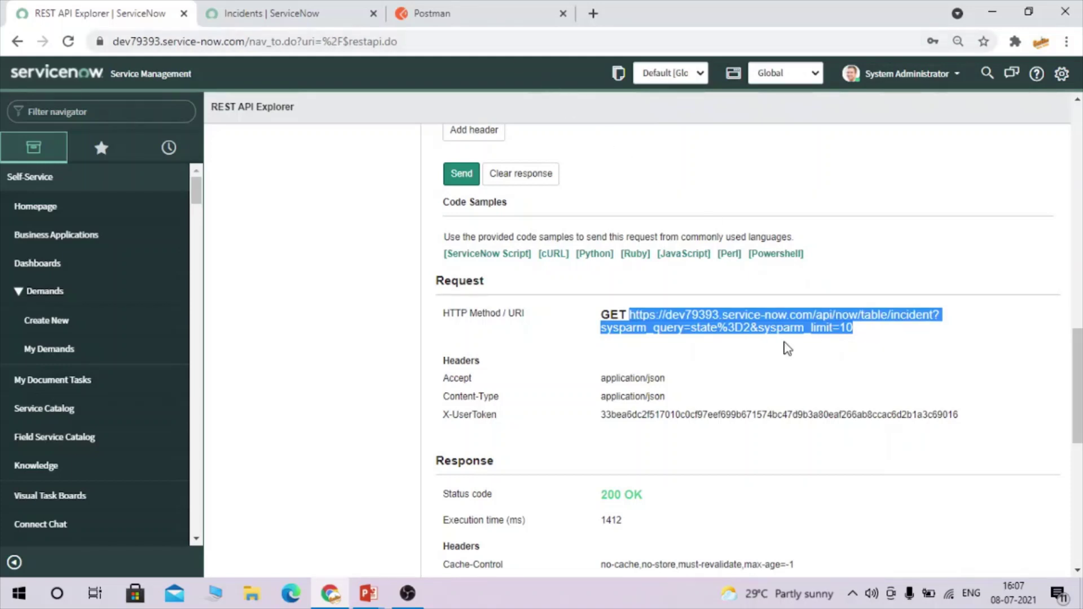
scroll(788, 348, "down", 1)
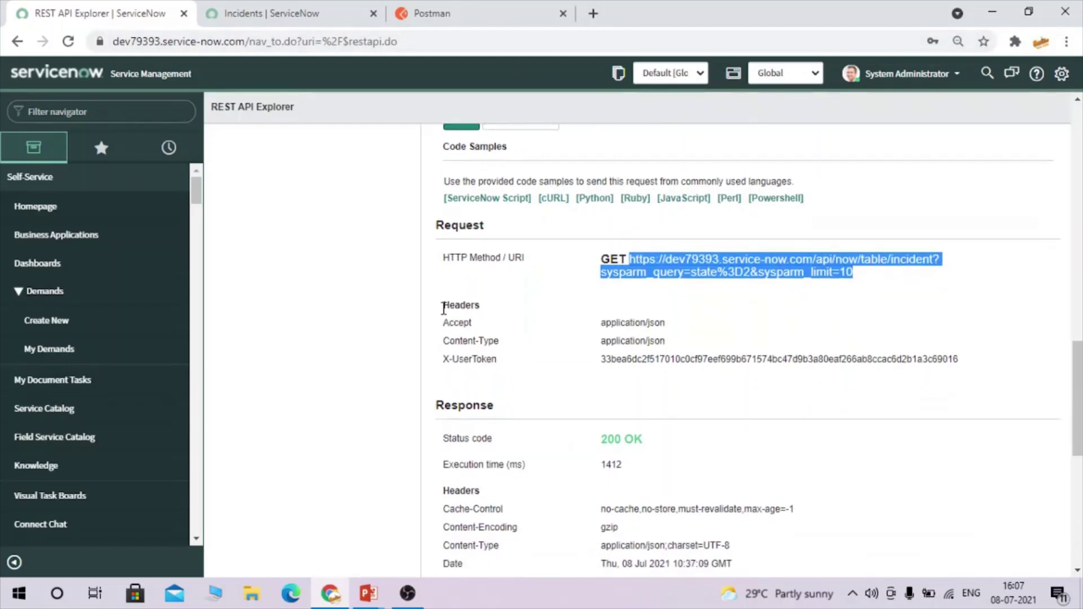
left_click_drag(443, 307, 530, 378)
left_click(609, 385)
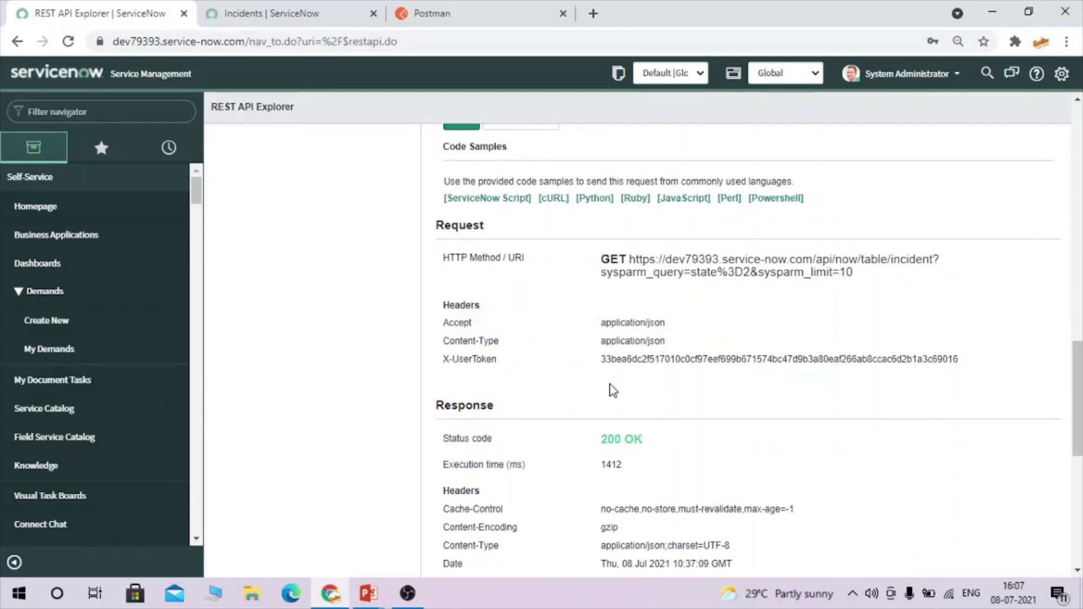
scroll(599, 384, "down", 2)
left_click_drag(468, 260, 508, 257)
left_click(508, 257)
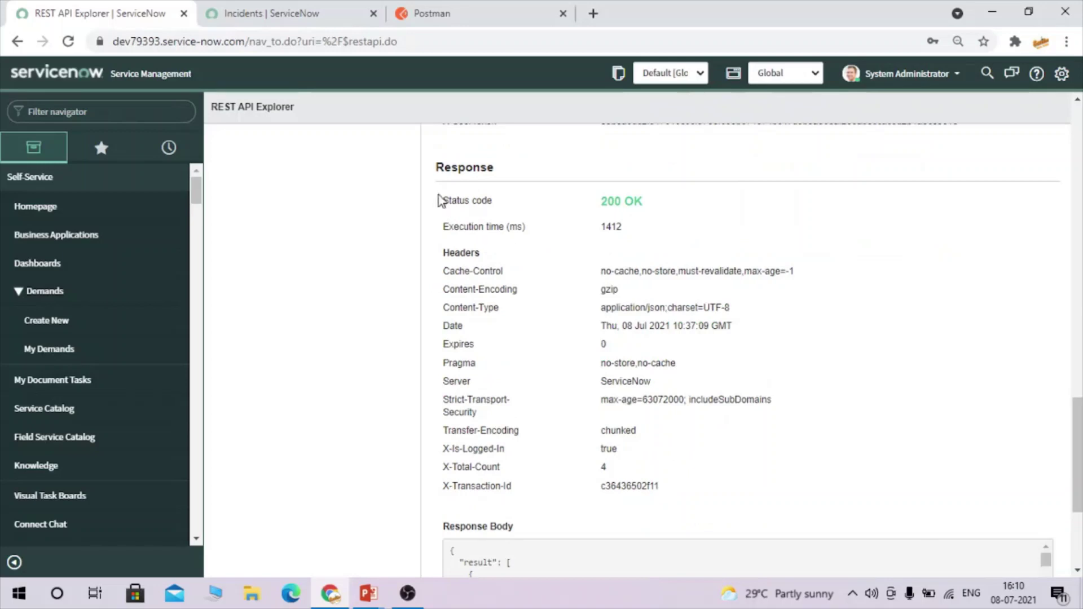
left_click_drag(434, 176, 571, 167)
left_click_drag(446, 206, 665, 202)
left_click(602, 202)
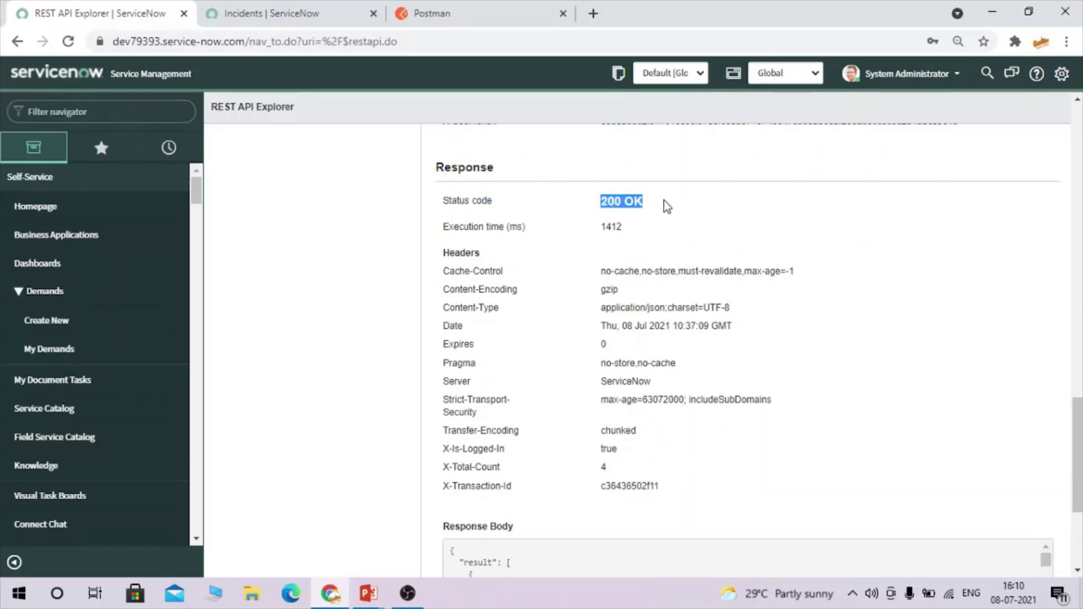
scroll(628, 279, "down", 1)
scroll(629, 279, "down", 4)
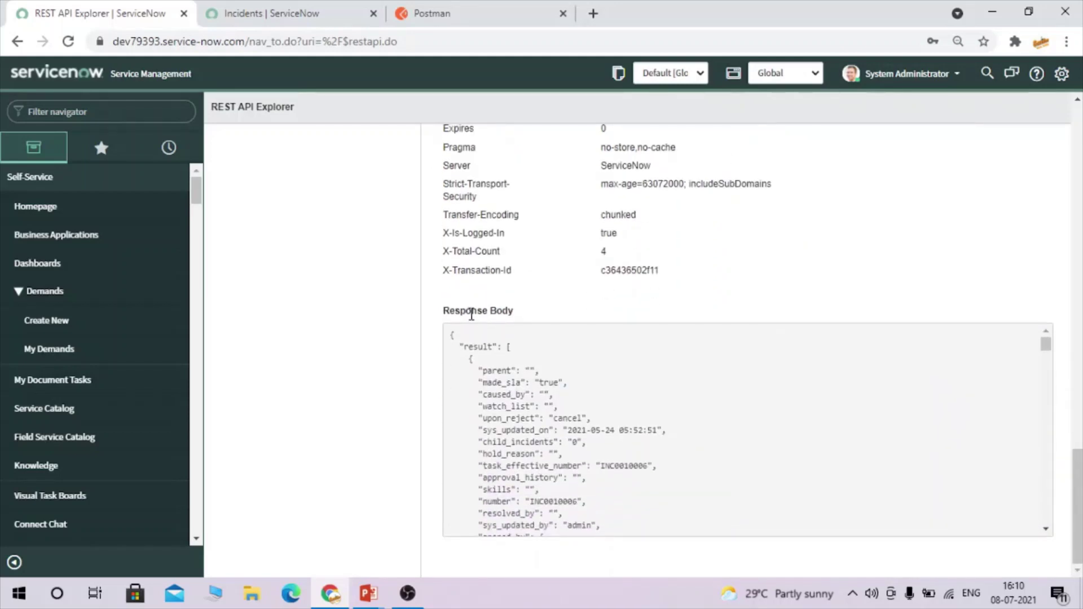
left_click_drag(441, 313, 546, 317)
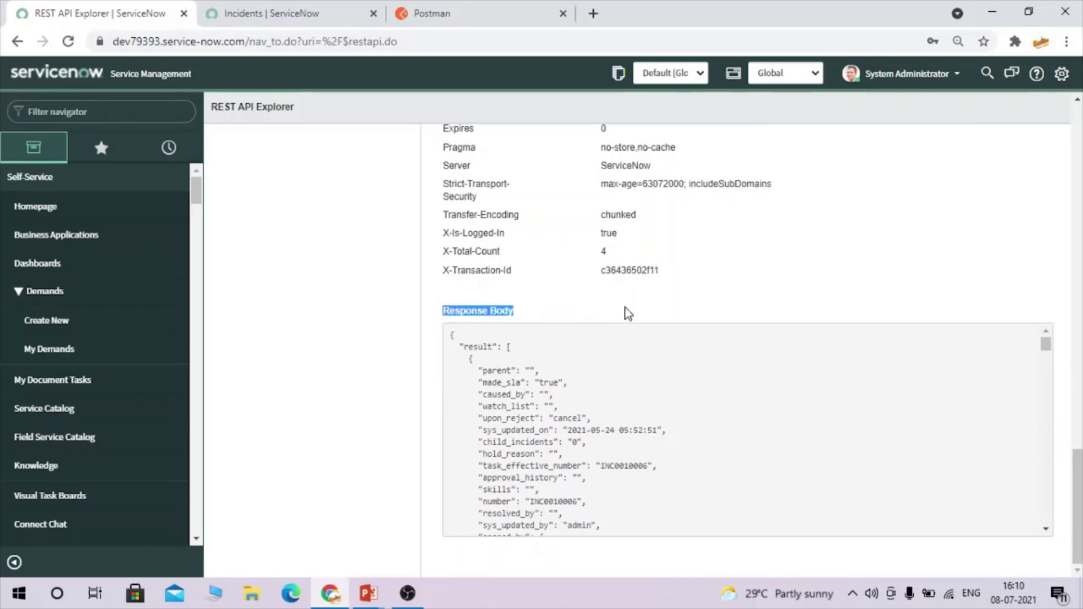
scroll(601, 383, "down", 10)
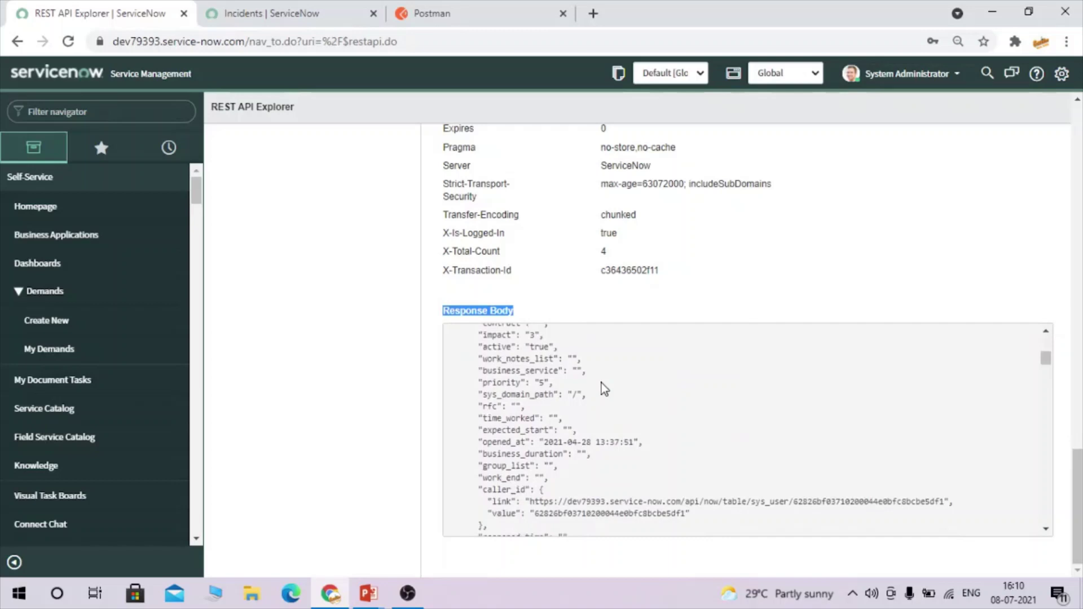
scroll(601, 384, "down", 10)
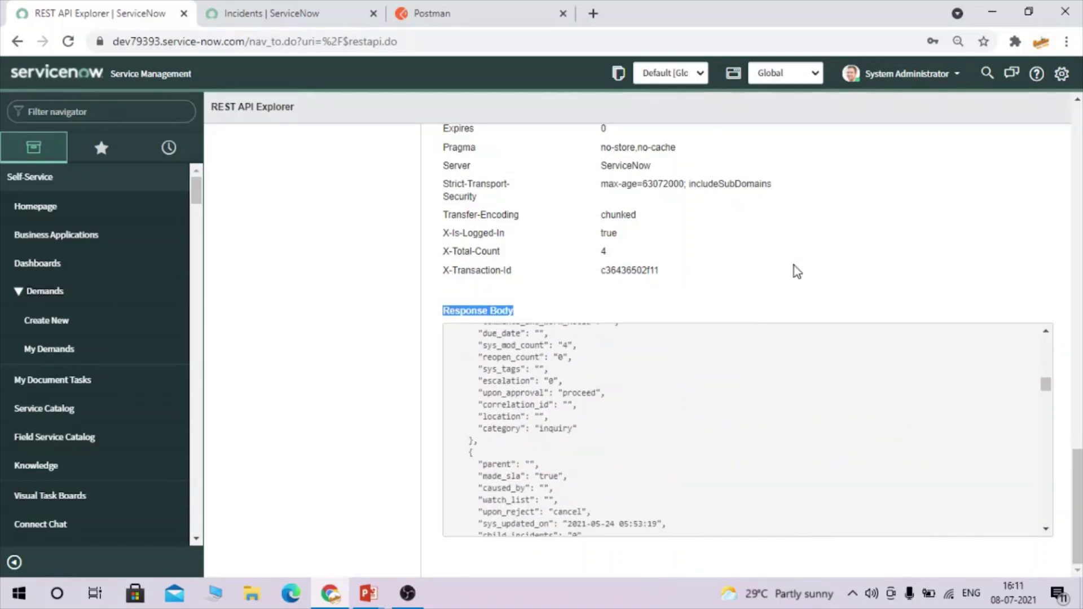
left_click_drag(1075, 484, 1073, 416)
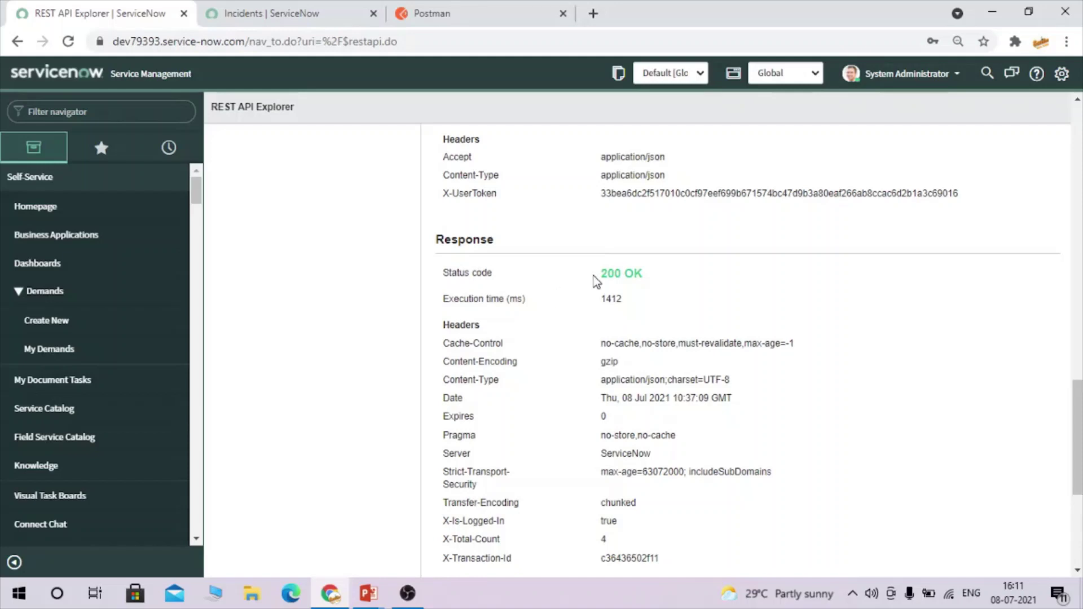
Copy the incident GET request URI from the Request section and bring up Postman
left_click(765, 289)
scroll(767, 294, "up", 6)
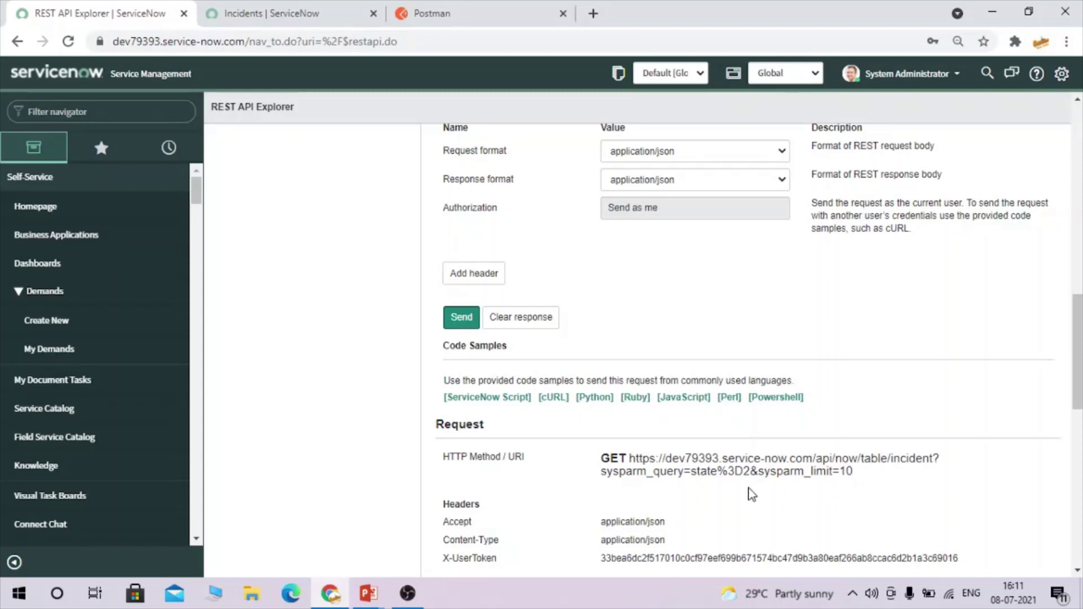
left_click_drag(855, 472, 632, 457)
key("ctrl+c")
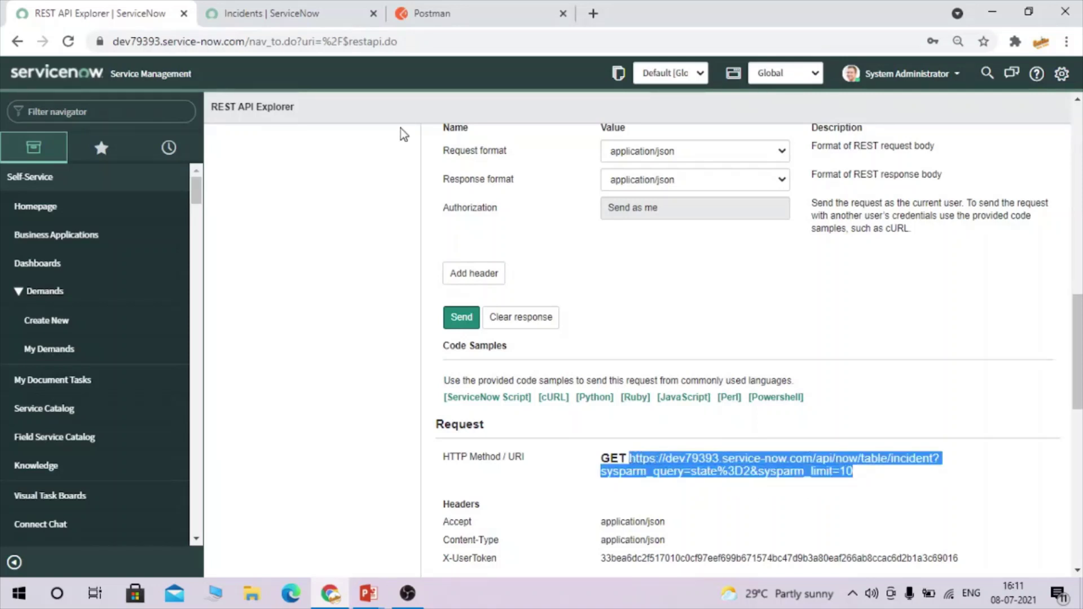
left_click(449, 7)
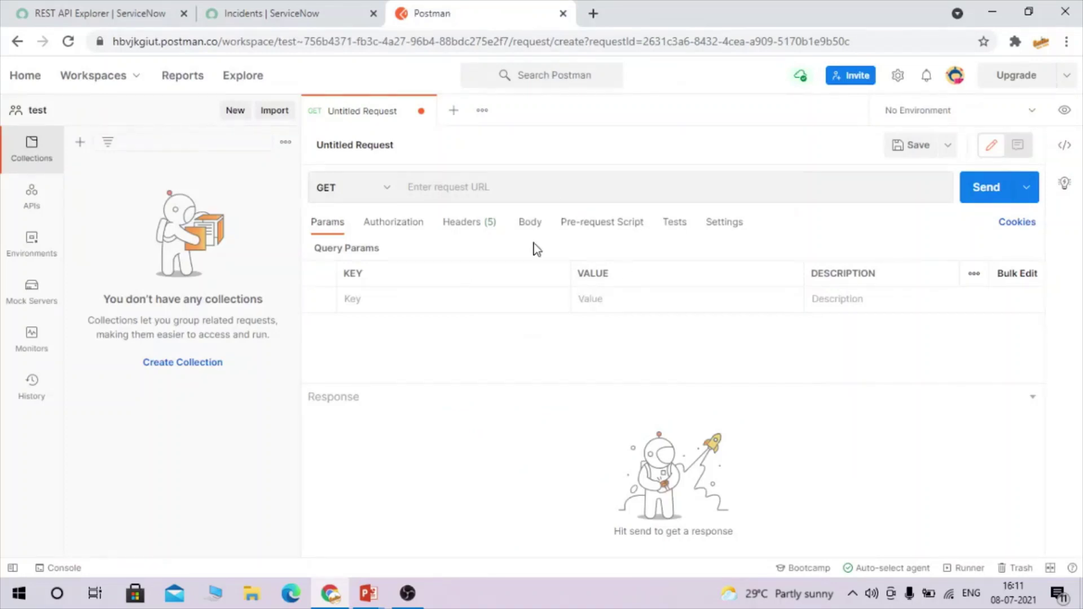
Keep GET as the method and paste the copied ServiceNow incident URL into Postman
left_click(440, 185)
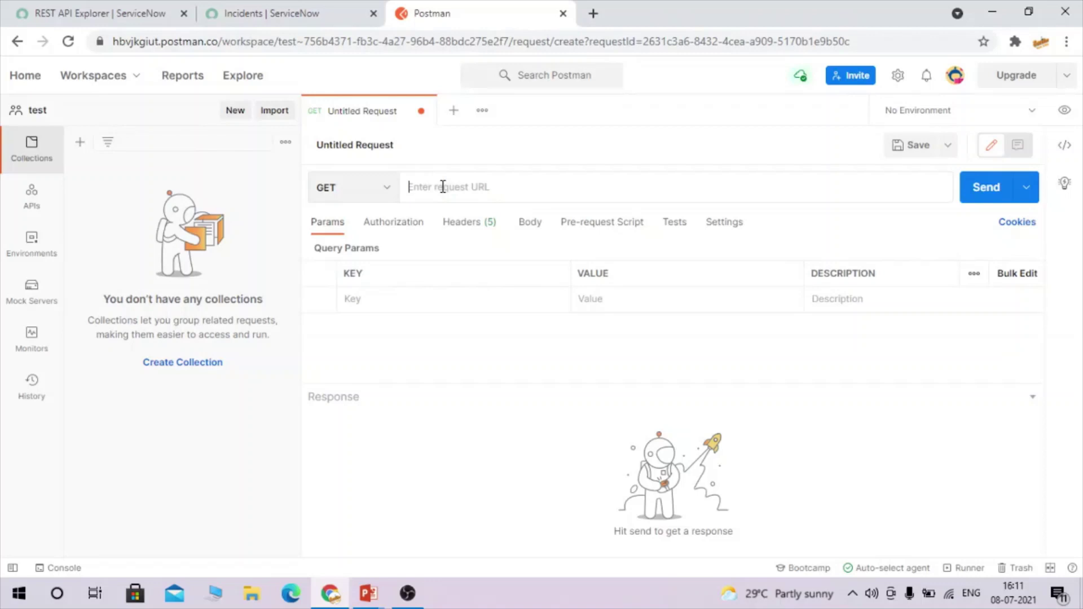
left_click(377, 187)
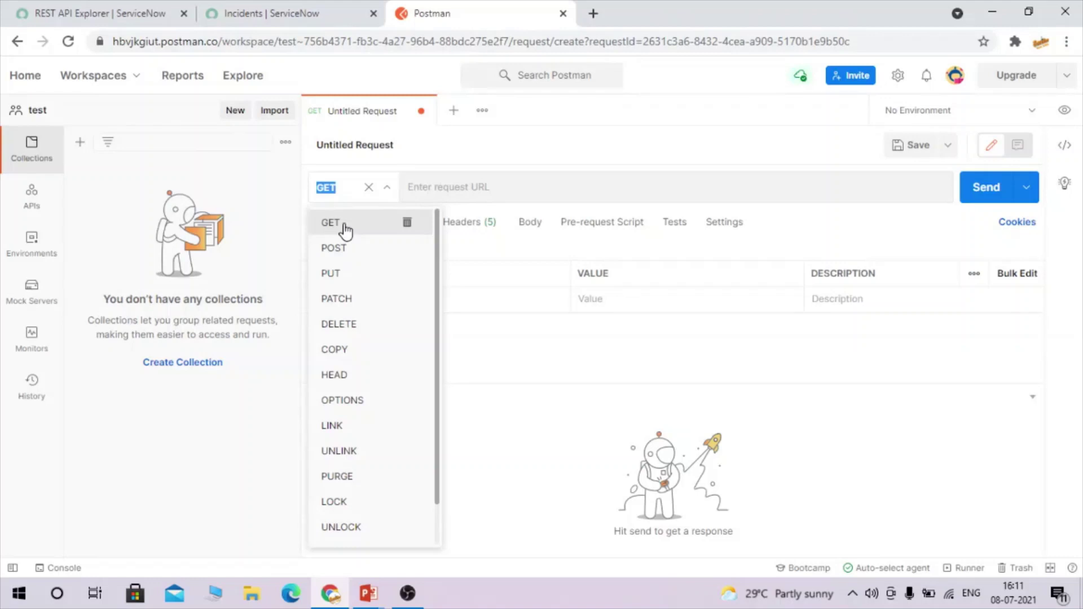
left_click(94, 12)
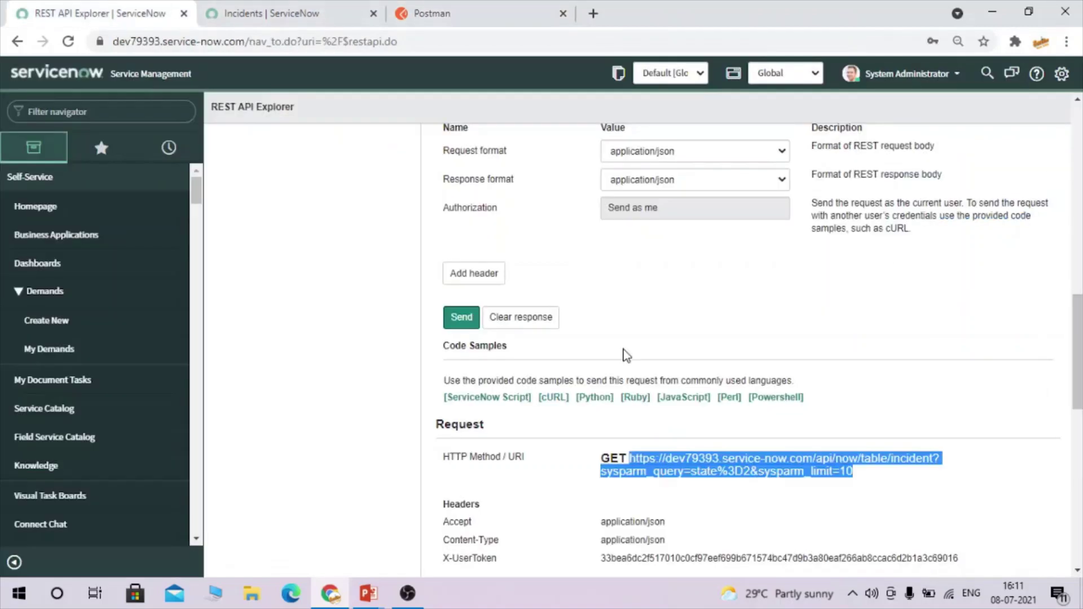
left_click(456, 10)
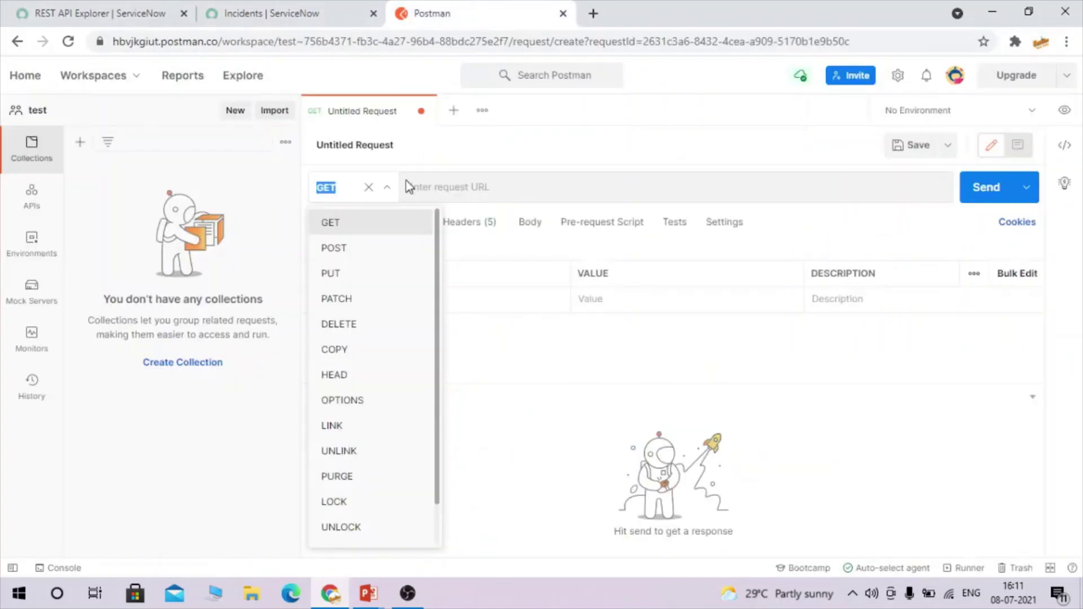
left_click(490, 141)
left_click(464, 193)
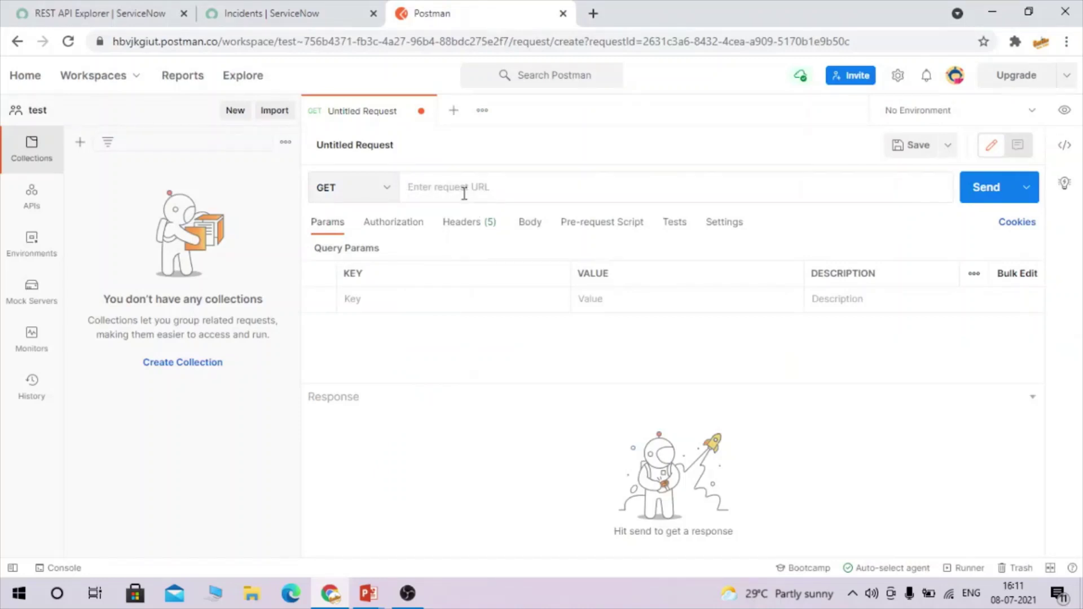
key("ctrl+v")
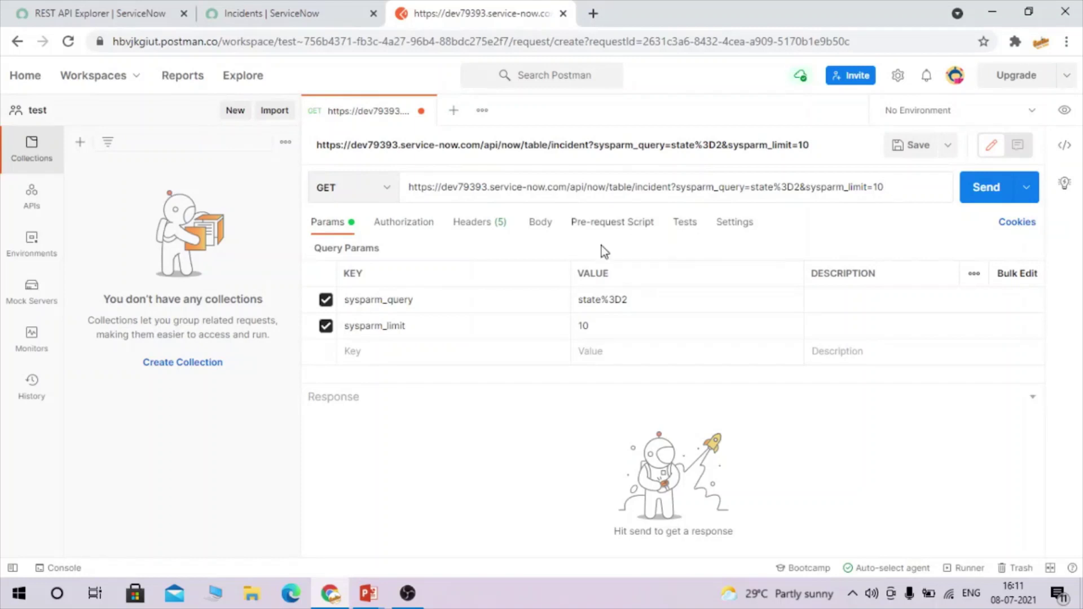
Check Postman's Authorization and Params tabs, including the sysparm_limit value, then return to ServiceNow
left_click(400, 230)
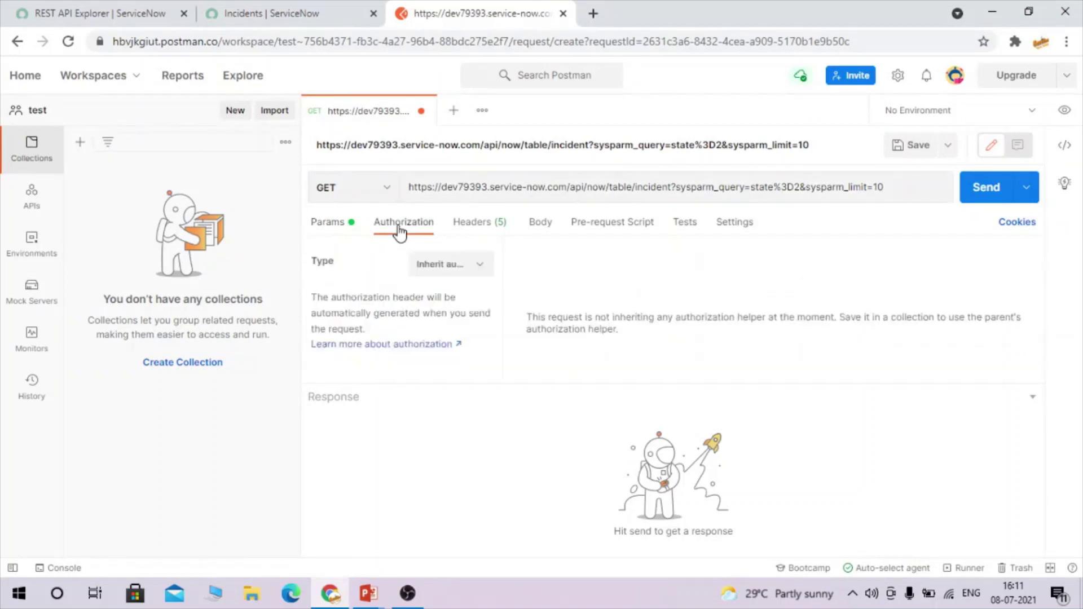
left_click(335, 230)
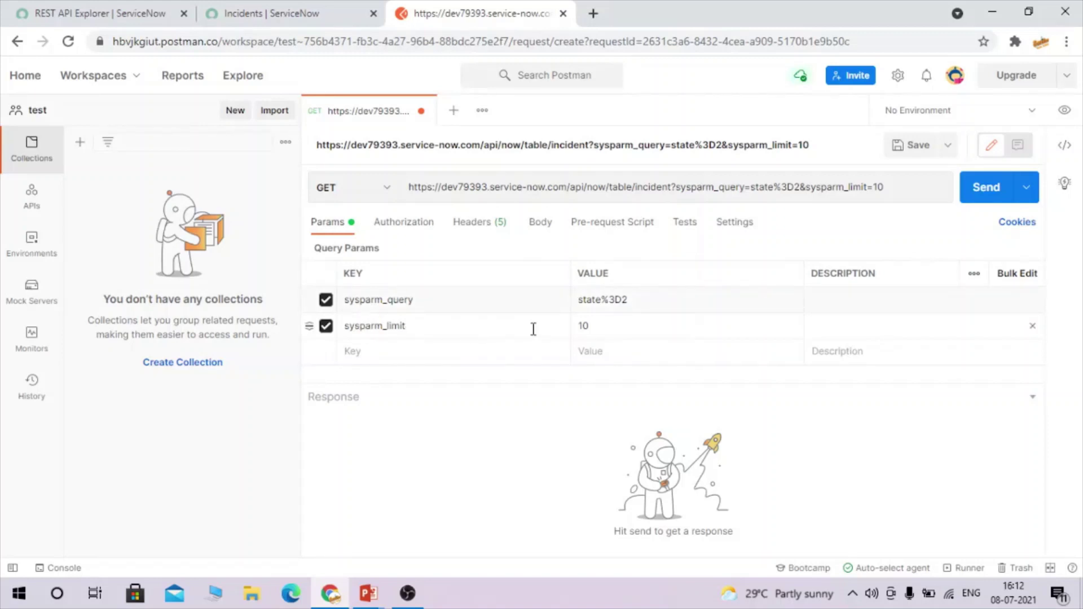
left_click(592, 330)
left_click(102, 13)
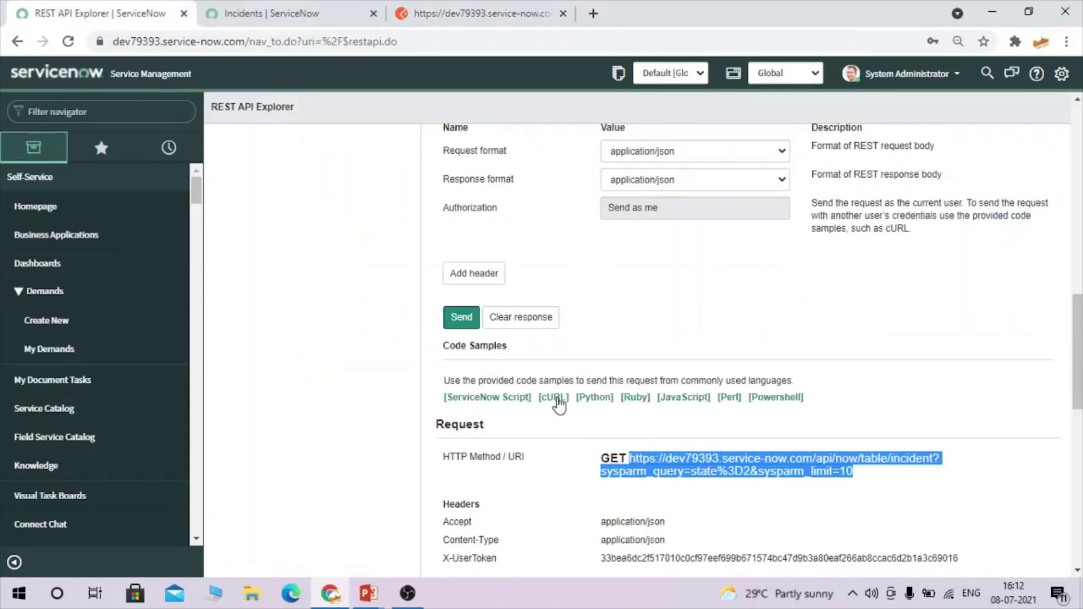
Check ServiceNow's sysparm_limit options, then change Postman's sysparm_limit from 10 to 100
scroll(612, 362, "up", 4)
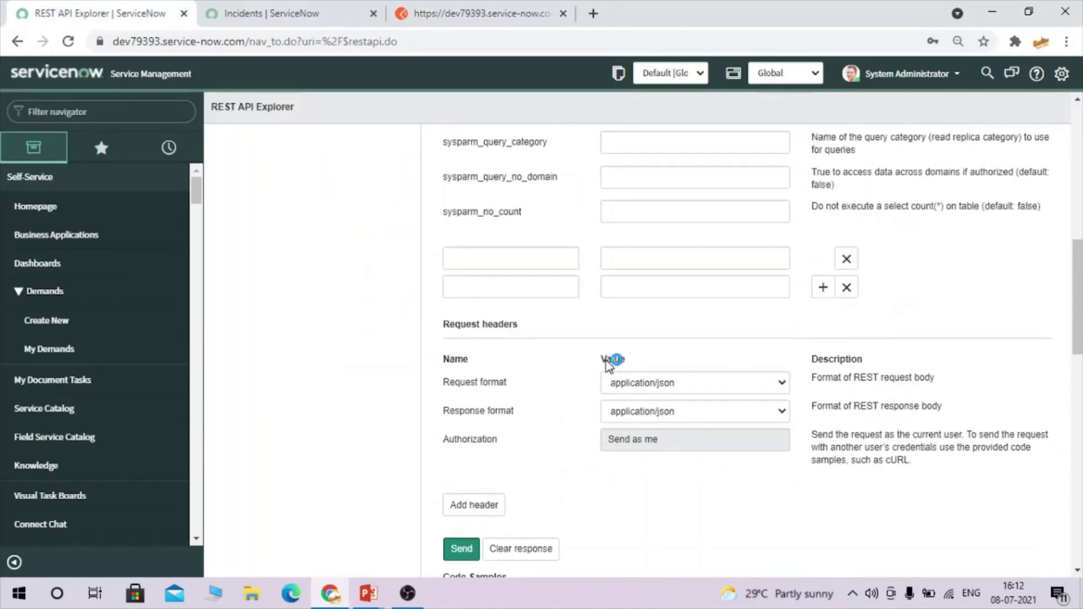
scroll(609, 364, "up", 4)
left_click(660, 304)
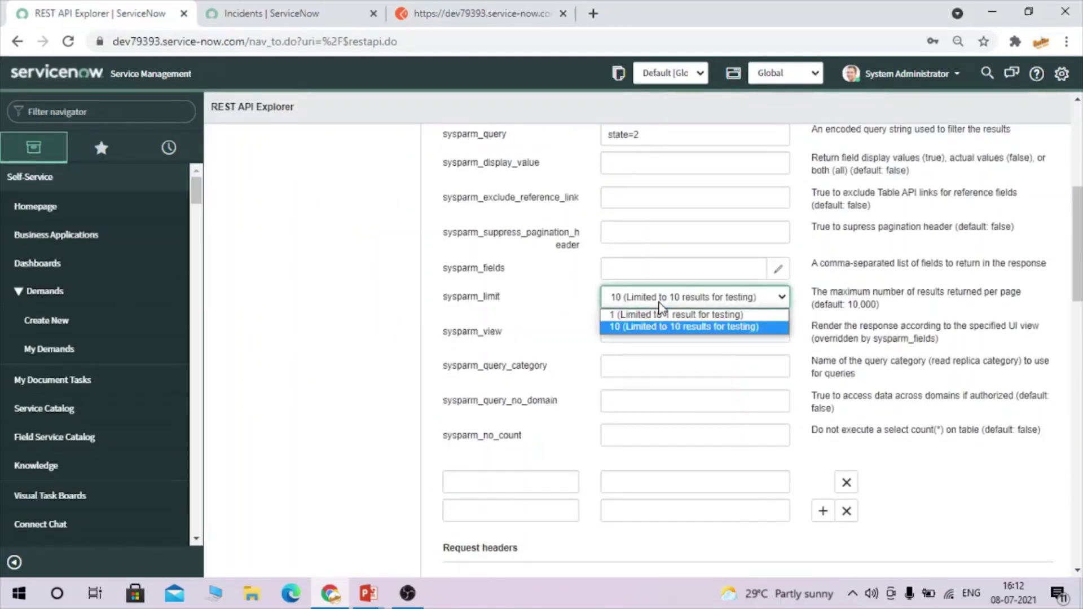
left_click(460, 12)
left_click(607, 329)
type("00")
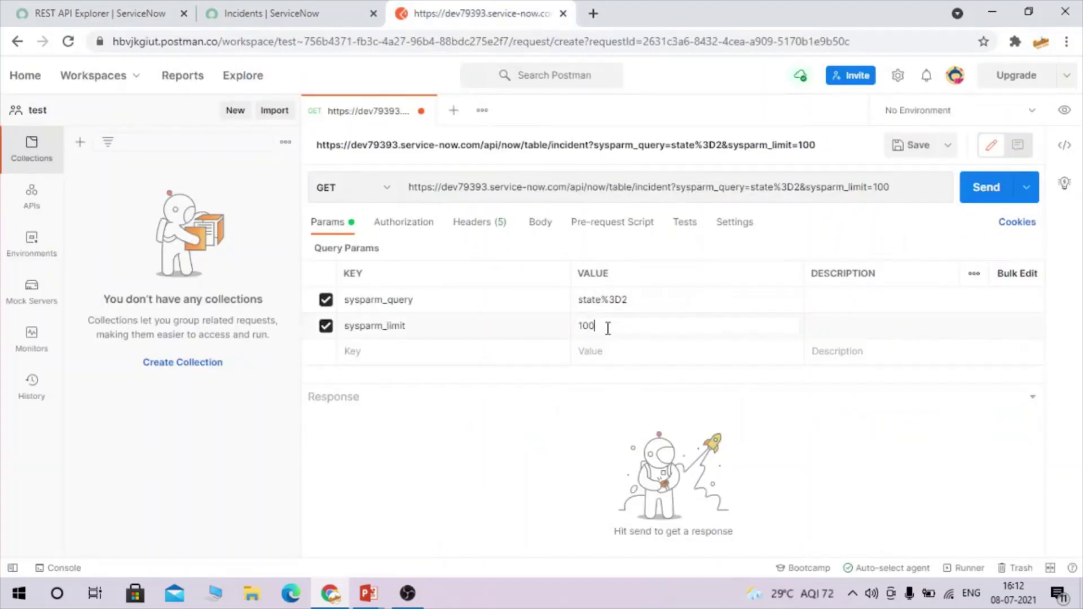
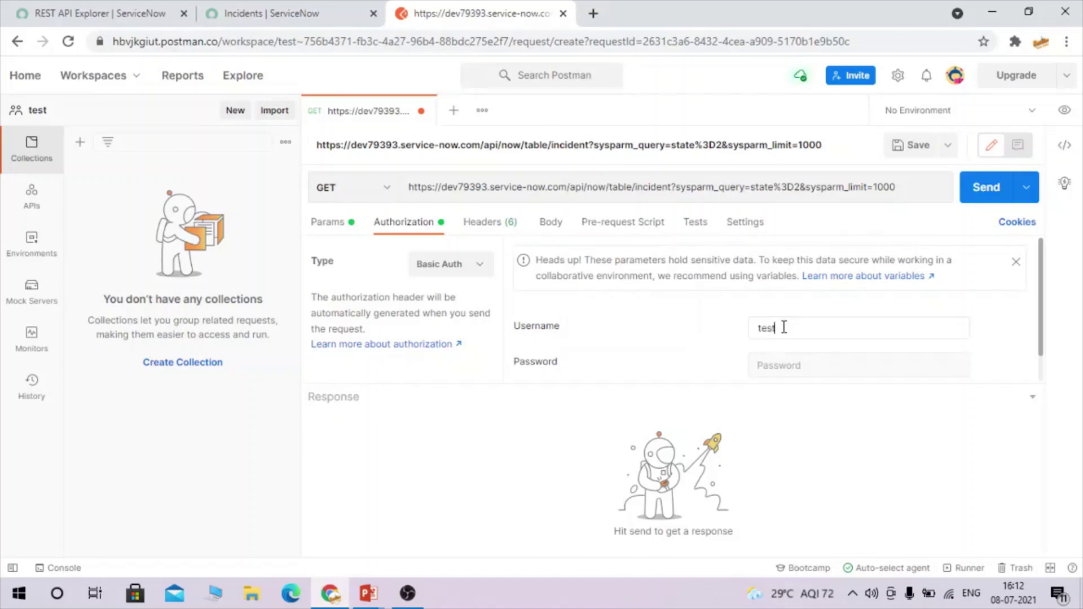
Search 'user a' in the ServiceNow Filter navigator and open the Users list in a new tab
left_click(121, 12)
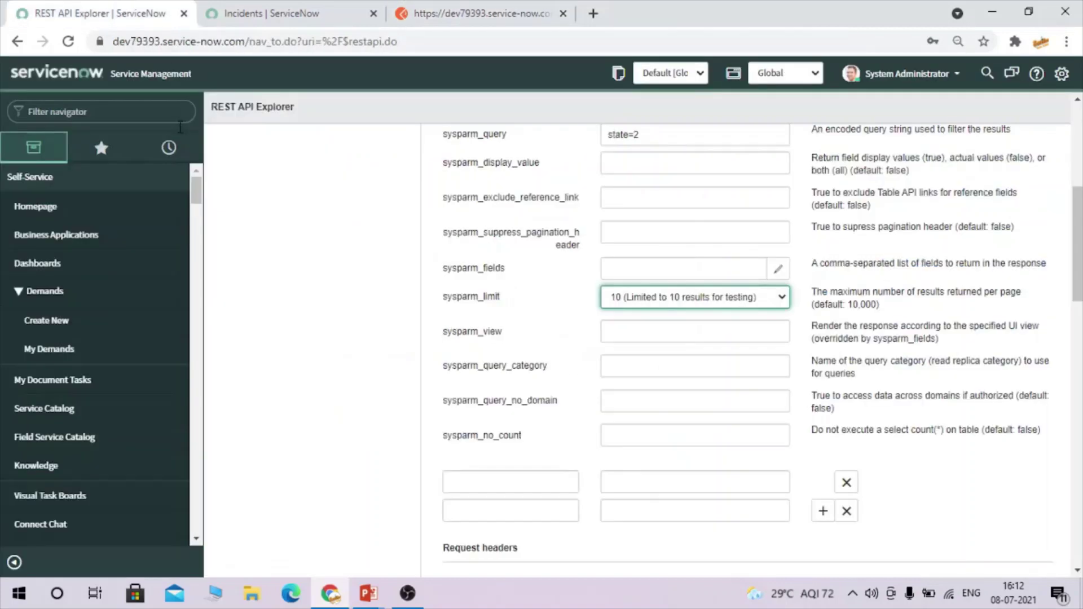
left_click(132, 114)
type("us")
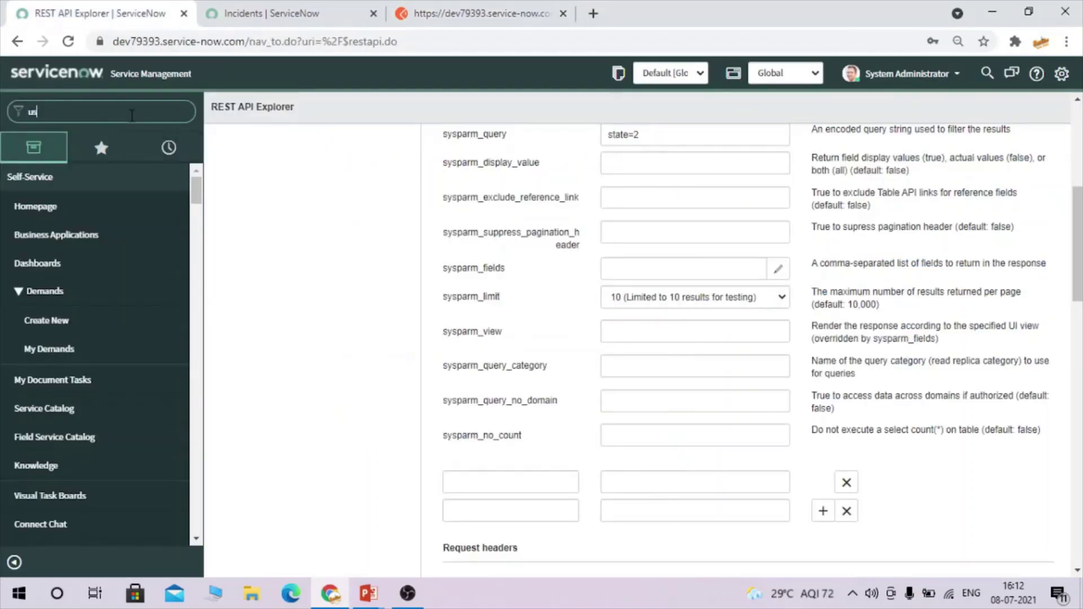
type("er a")
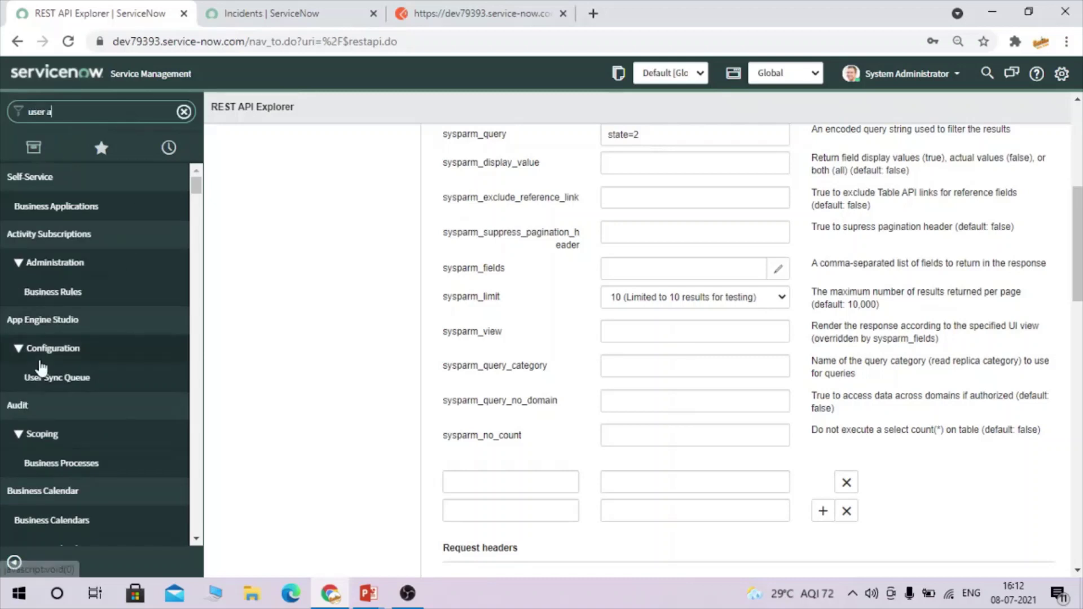
left_click(17, 248, "ctrl")
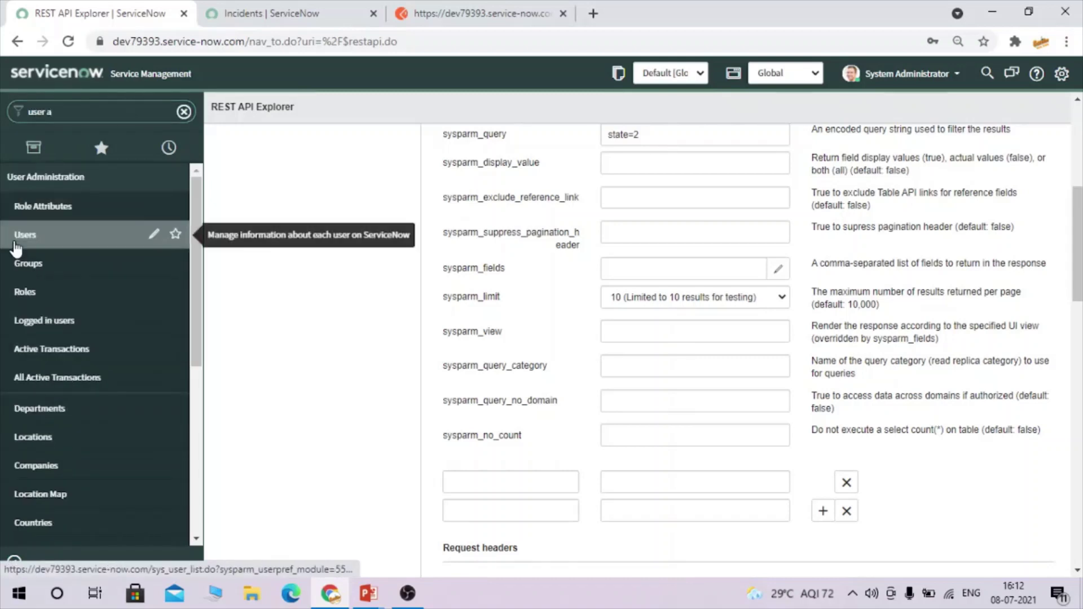
Open the Test User record from the Users list in a new tab, then return to Postman
left_click(479, 11)
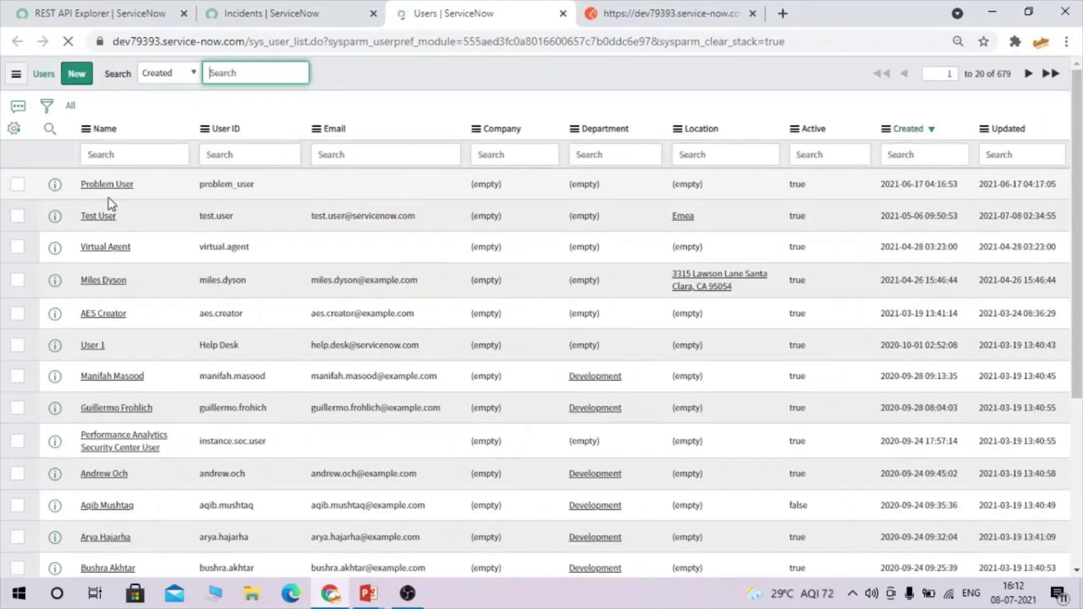
left_click(109, 198)
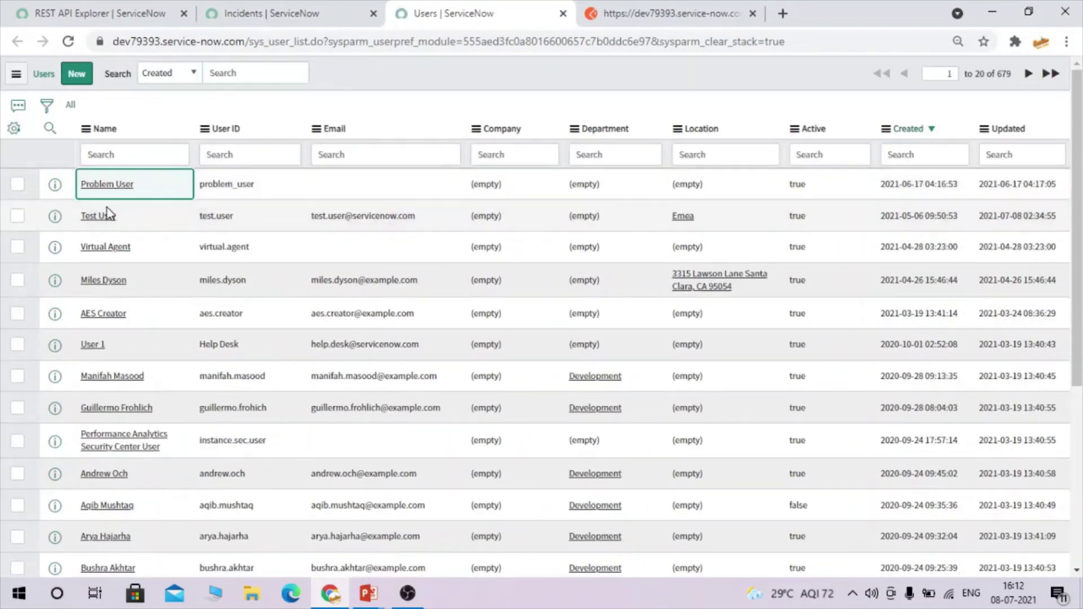
left_click(106, 217, "ctrl")
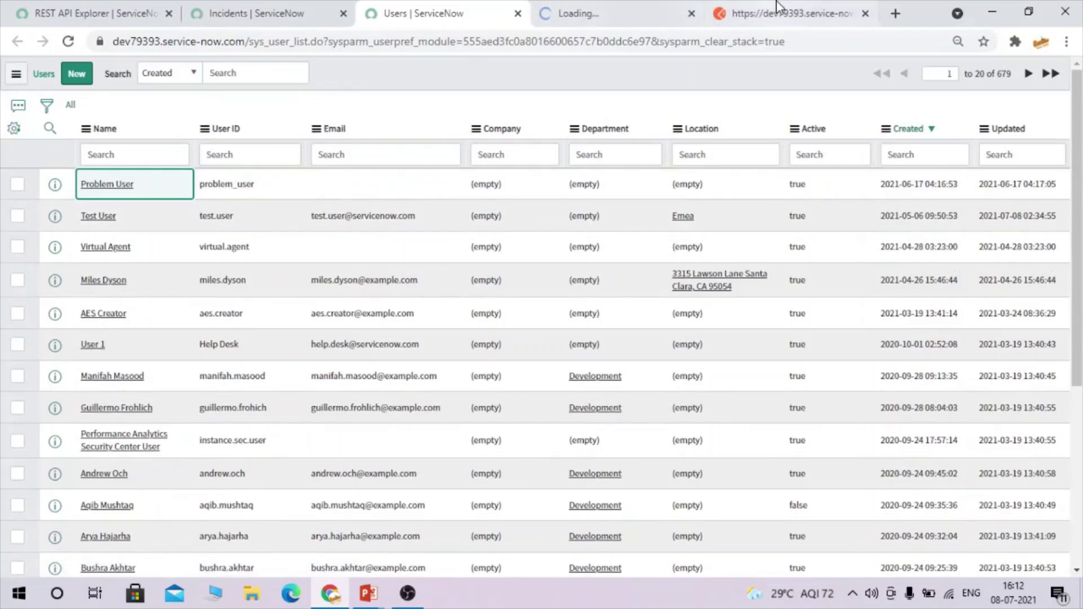
left_click(777, 3)
Enter the test user's ID as the Basic Auth username and fill in its password
type("test.user")
left_click(785, 364)
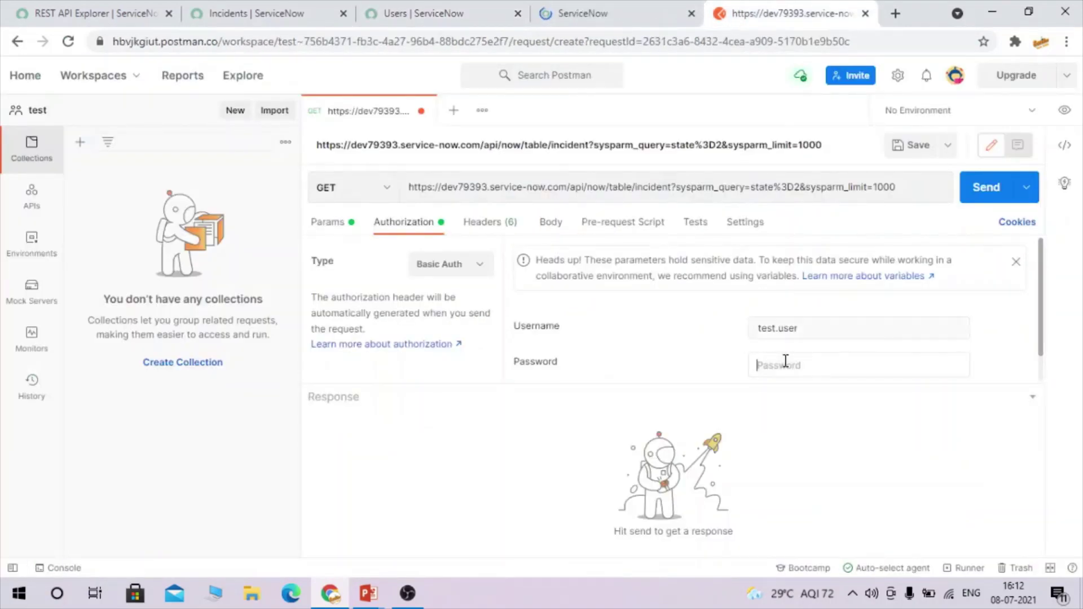
left_click_drag(785, 362, 732, 366)
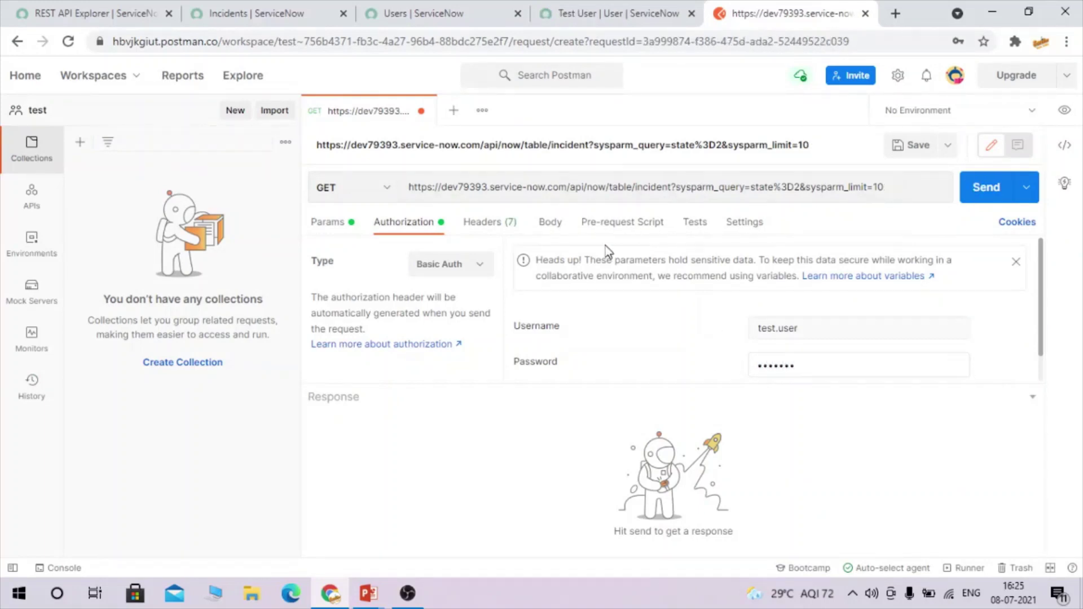
Add a Content-Type: application/json header and send the GET incidents request
left_click(486, 229)
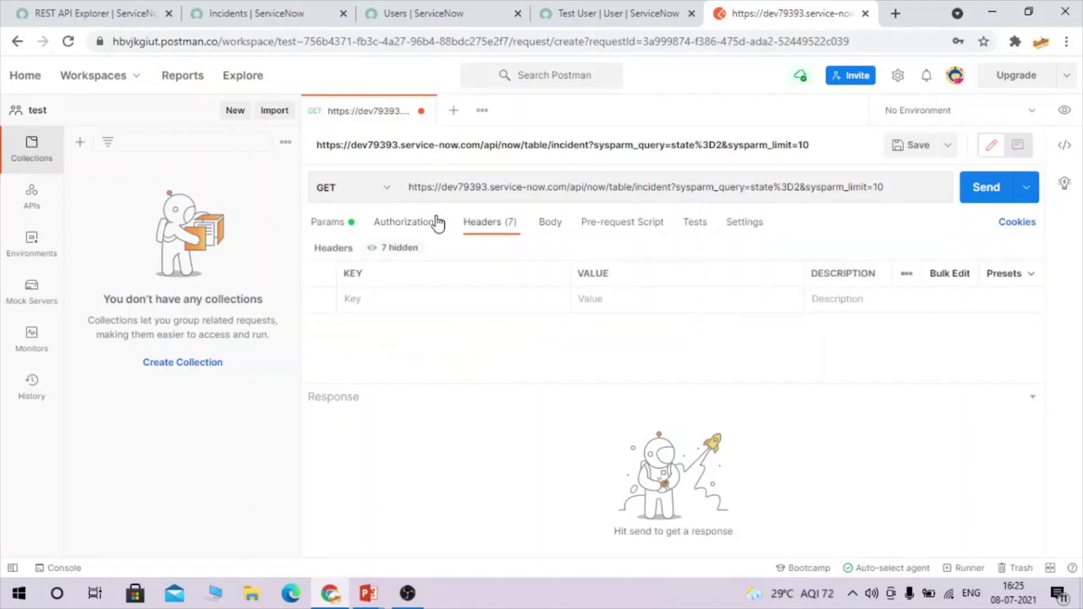
type("con")
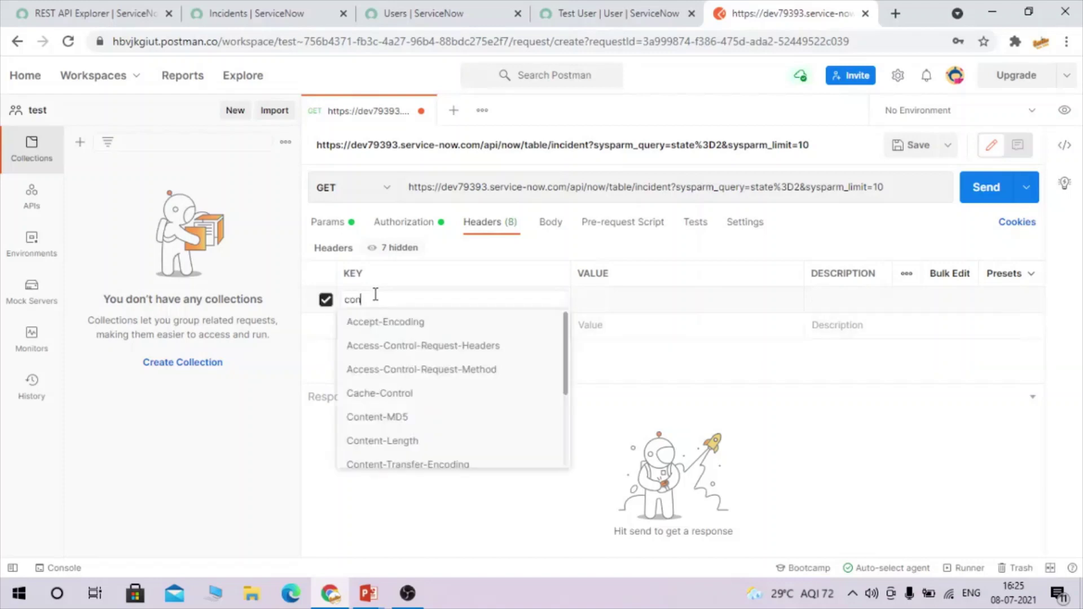
type("te")
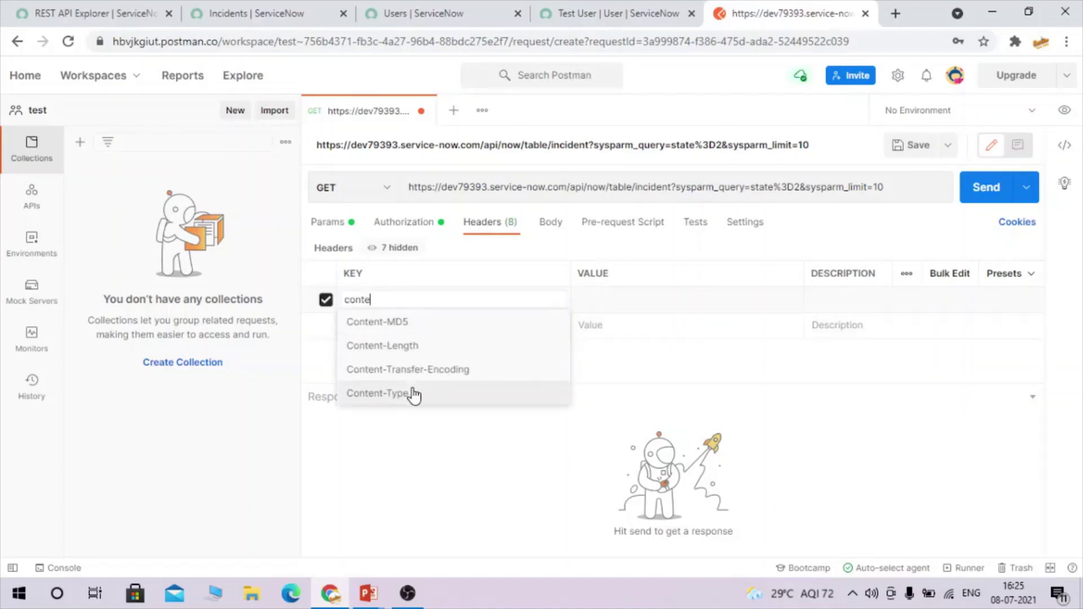
left_click(416, 393)
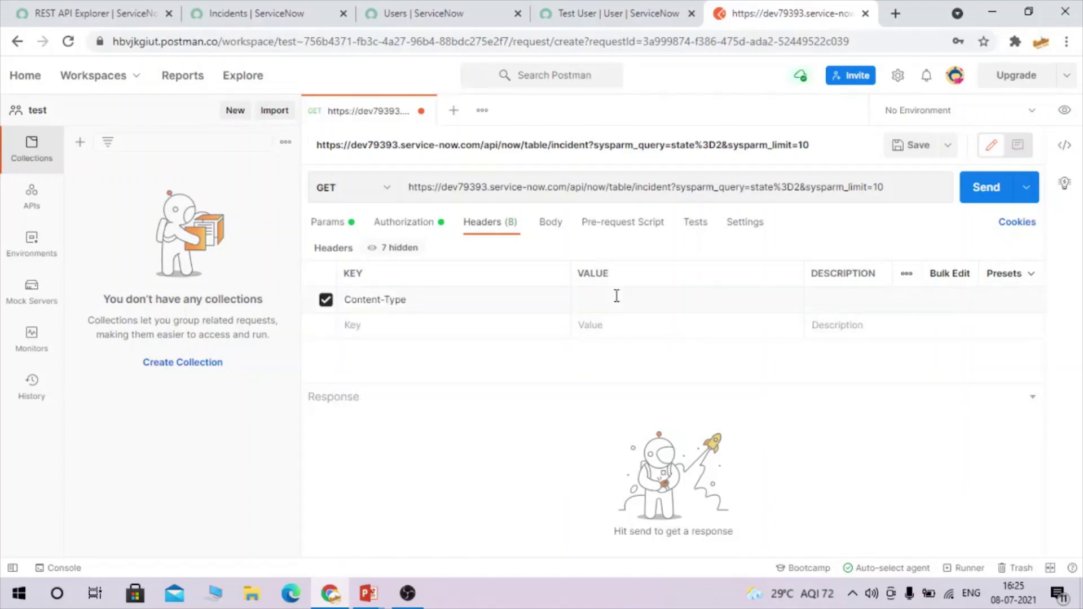
left_click(617, 296)
type("js")
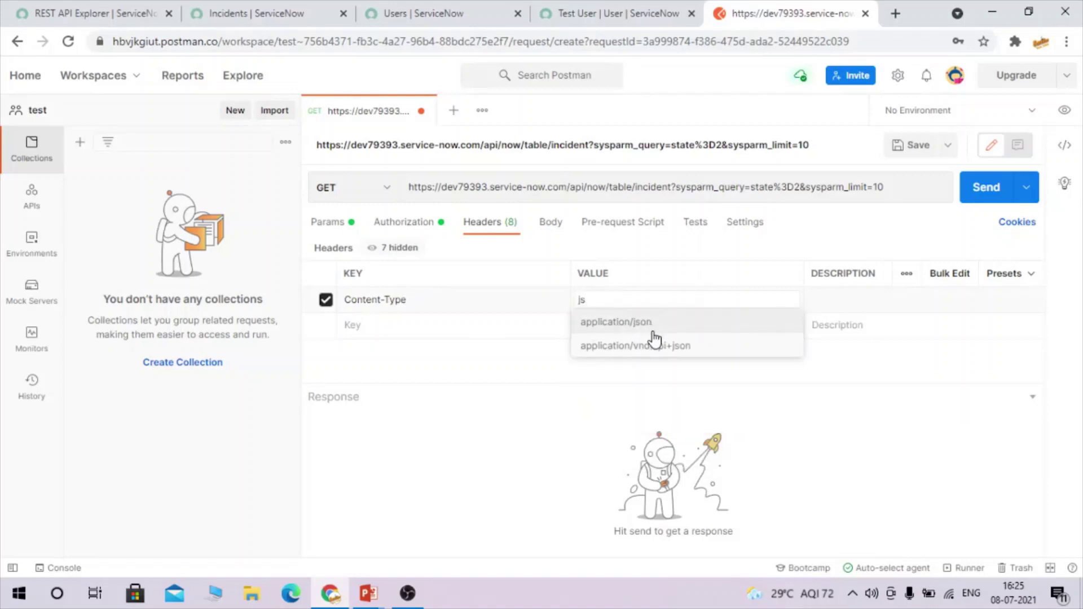
left_click(651, 330)
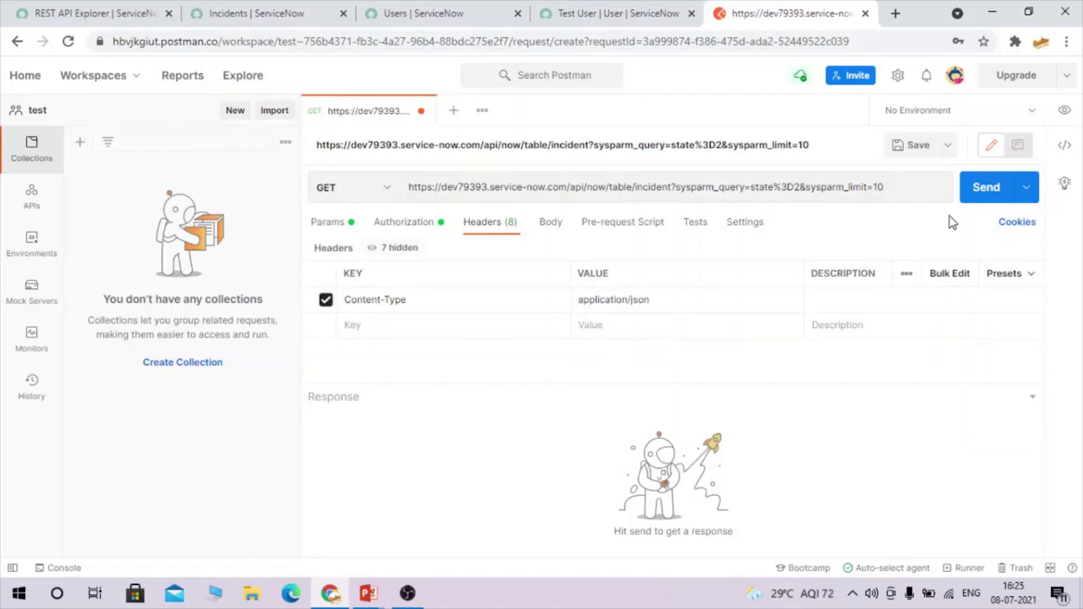
left_click(997, 192)
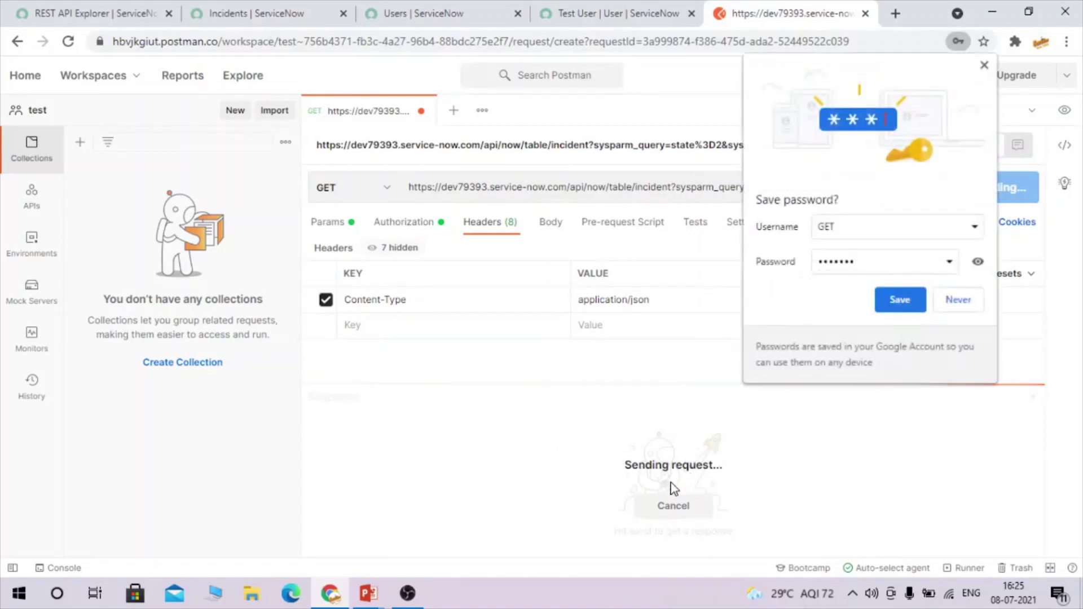
Dismiss the save-password prompt and review the 200 OK JSON incident response
left_click(985, 66)
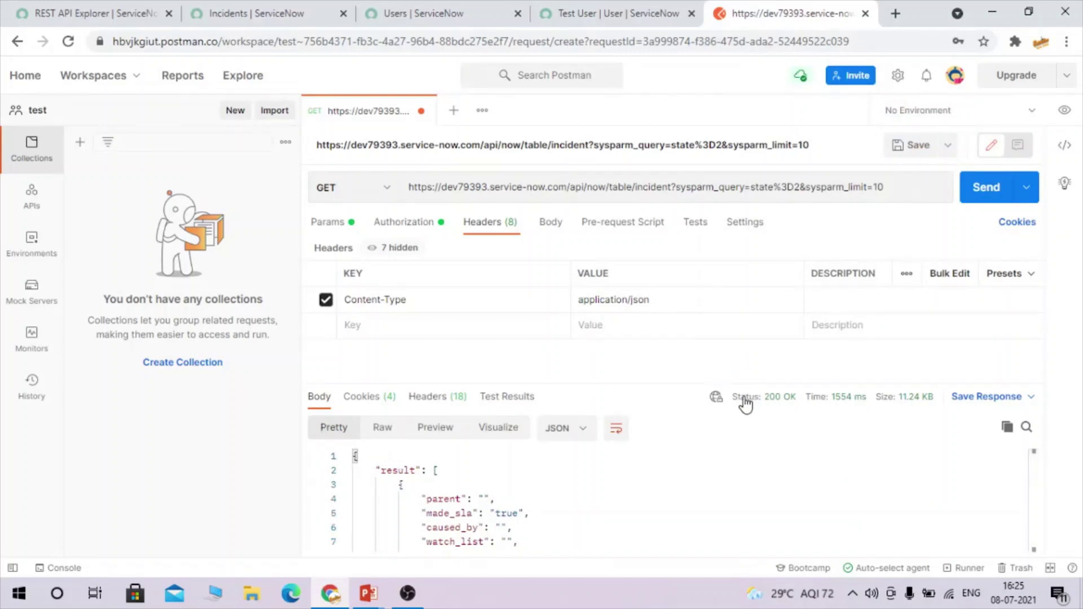
mouse_move(792, 405)
scroll(534, 469, "down", 5)
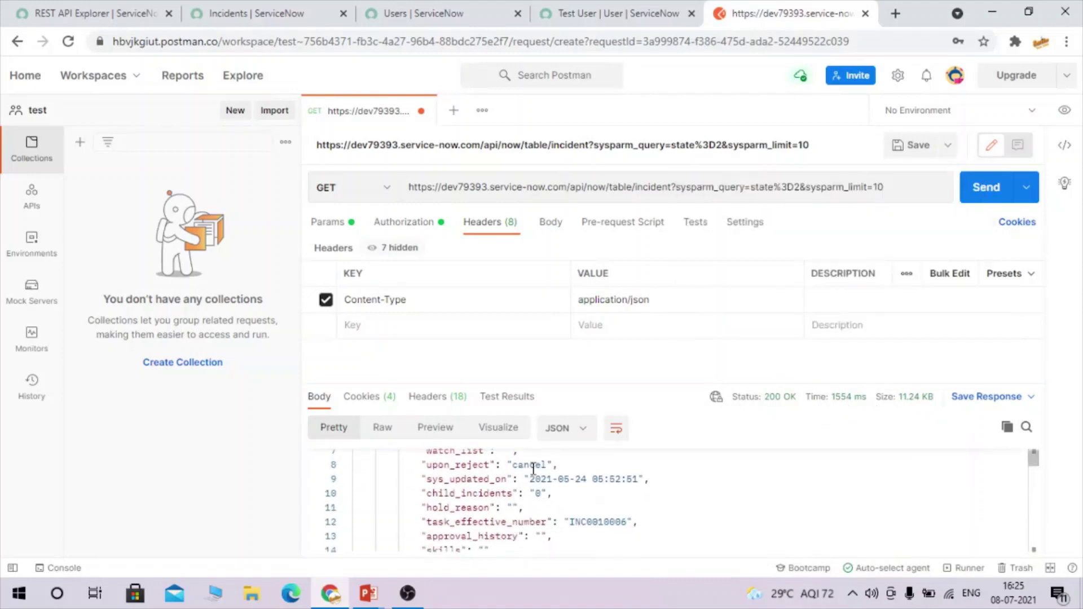
scroll(533, 469, "down", 8)
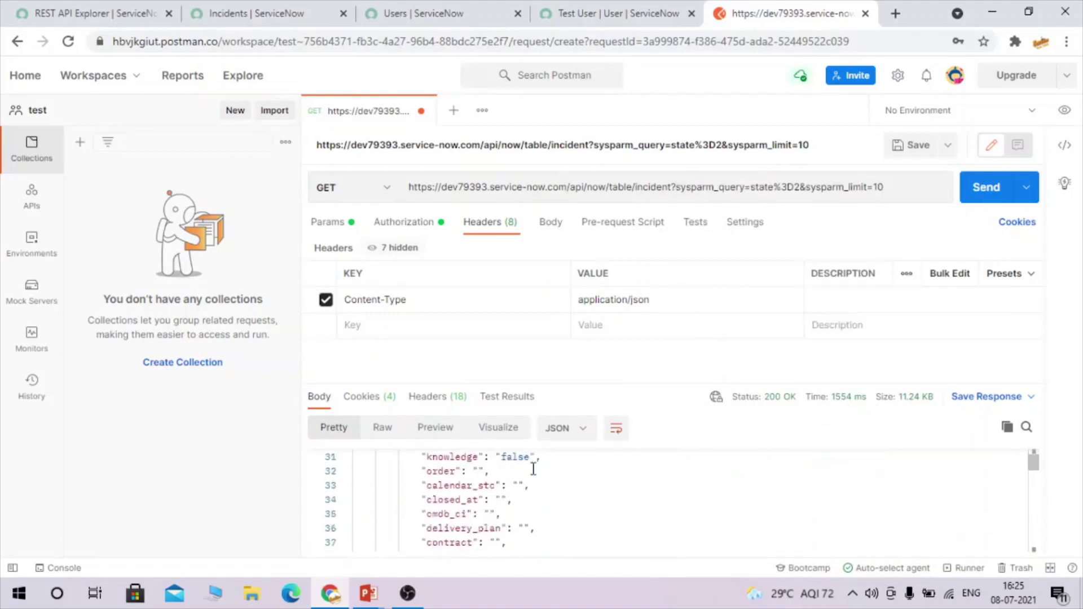
Compare the returned records with the four in-progress incidents in ServiceNow's list
left_click(297, 9)
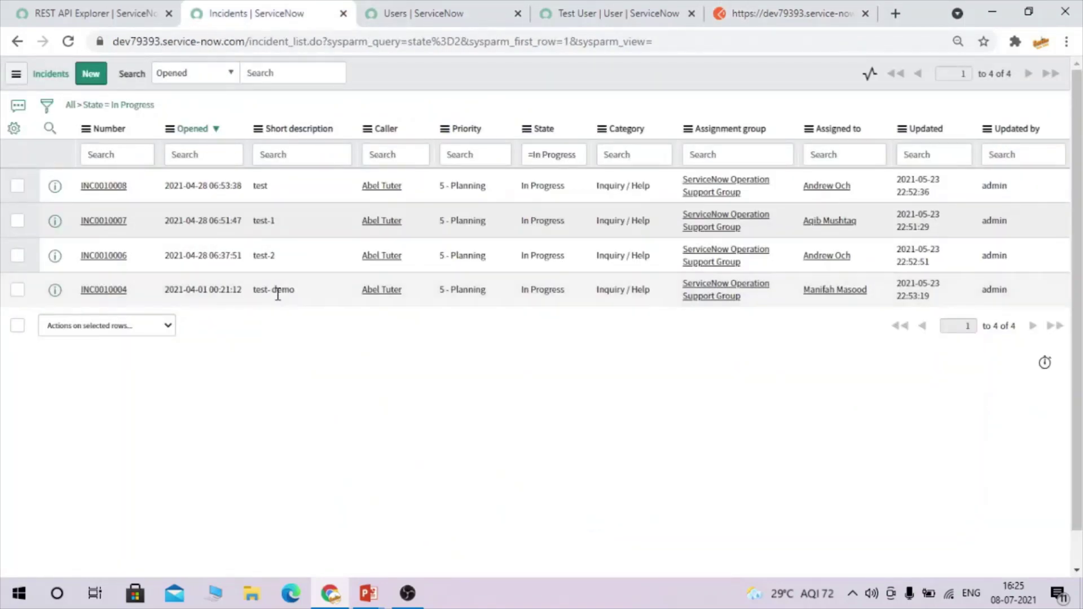
left_click(748, 7)
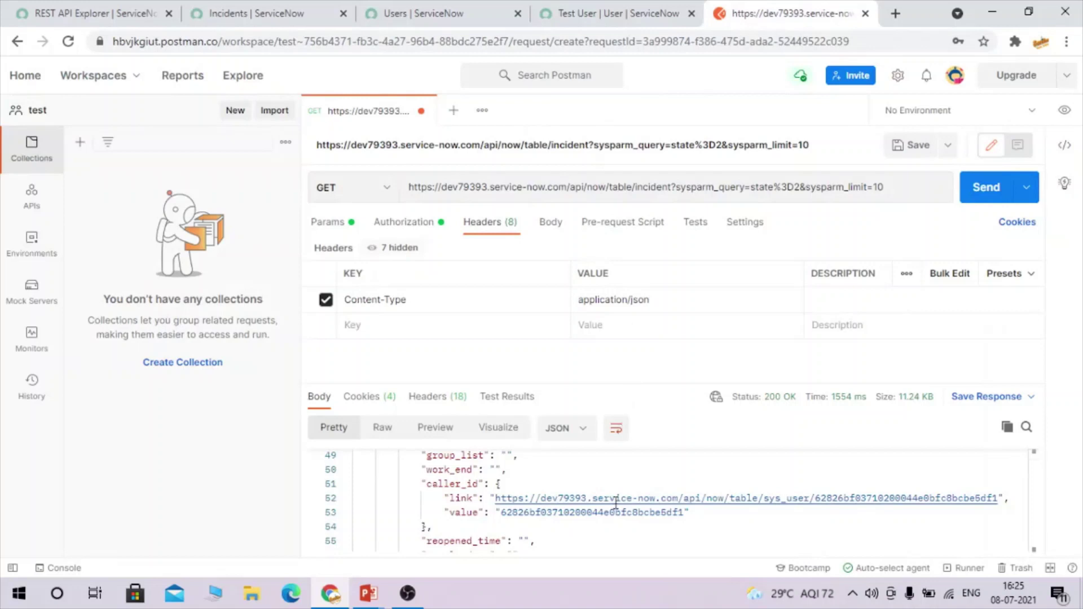
scroll(616, 498, "down", 10)
scroll(616, 505, "down", 17)
scroll(594, 510, "up", 20)
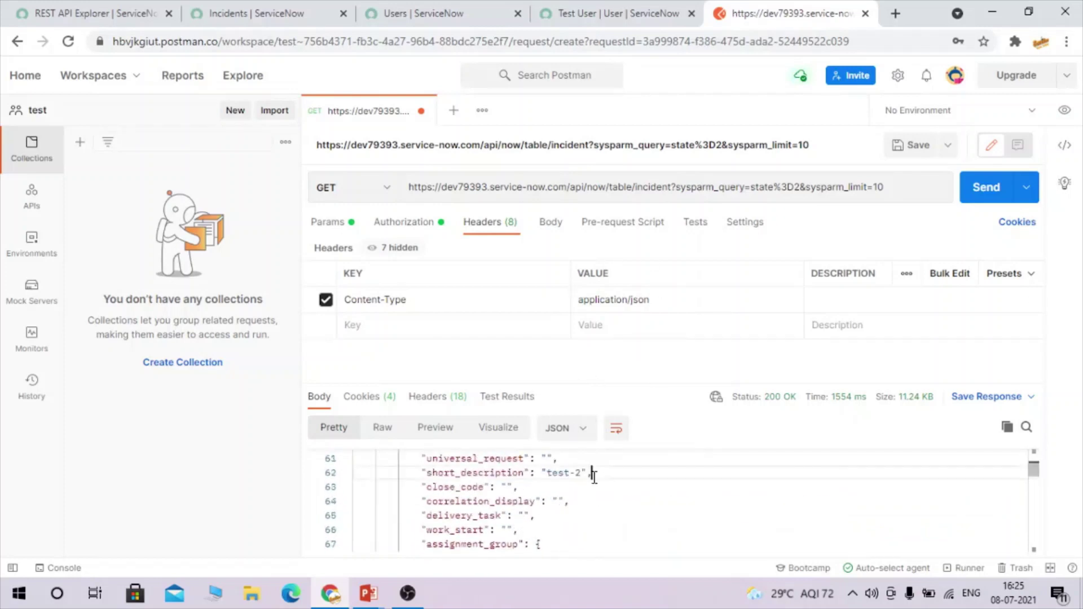
Return to the REST API Explorer Table API page
left_click(150, 8)
left_click(418, 269)
scroll(421, 269, "up", 20)
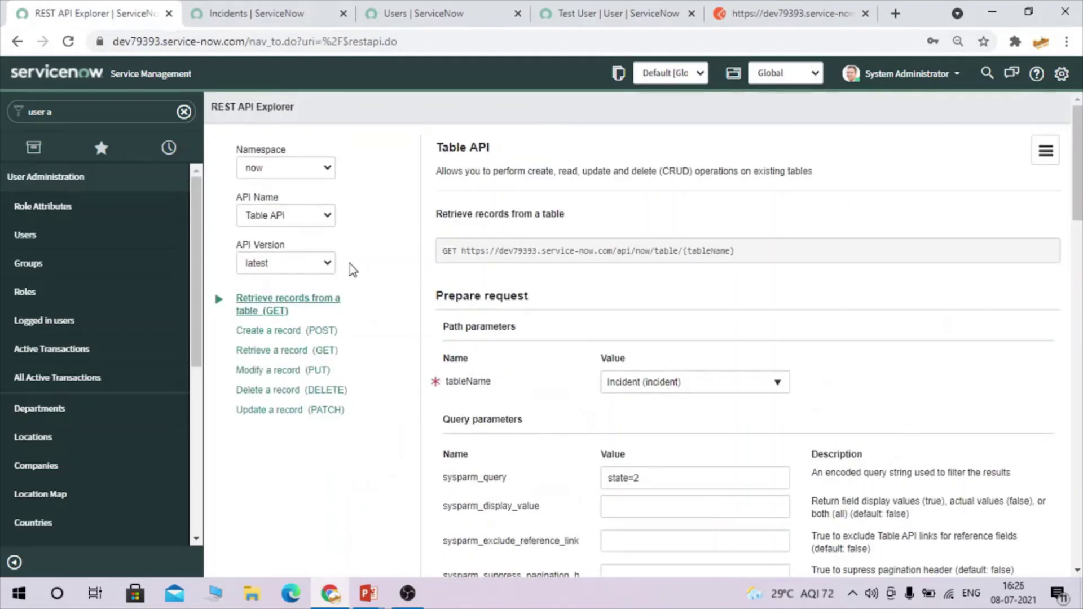
Set the REST API Explorer to create a new record in the Incident table
left_click(293, 334)
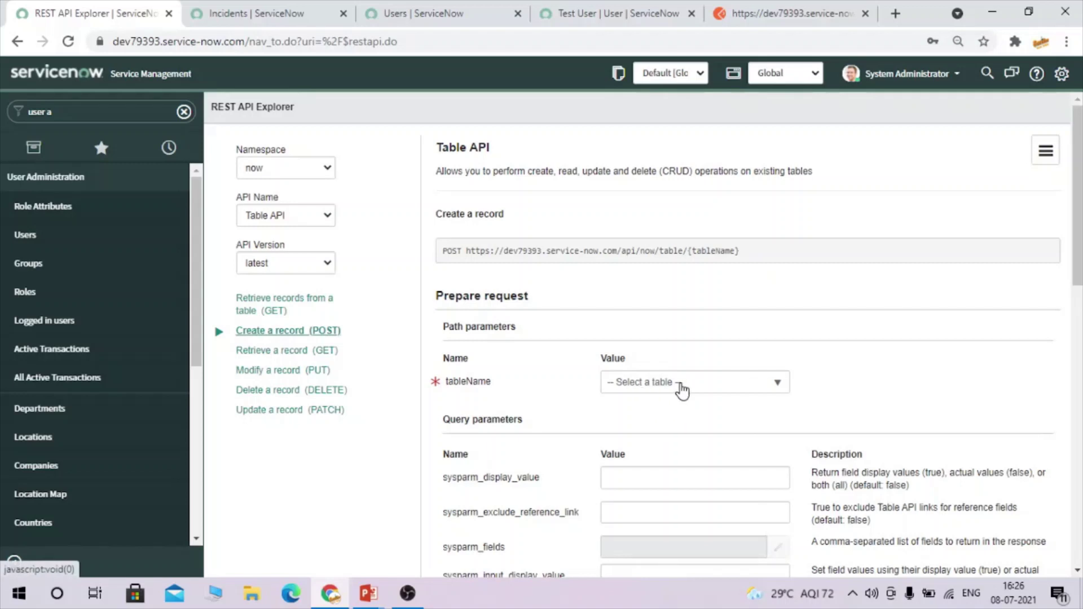
left_click(681, 388)
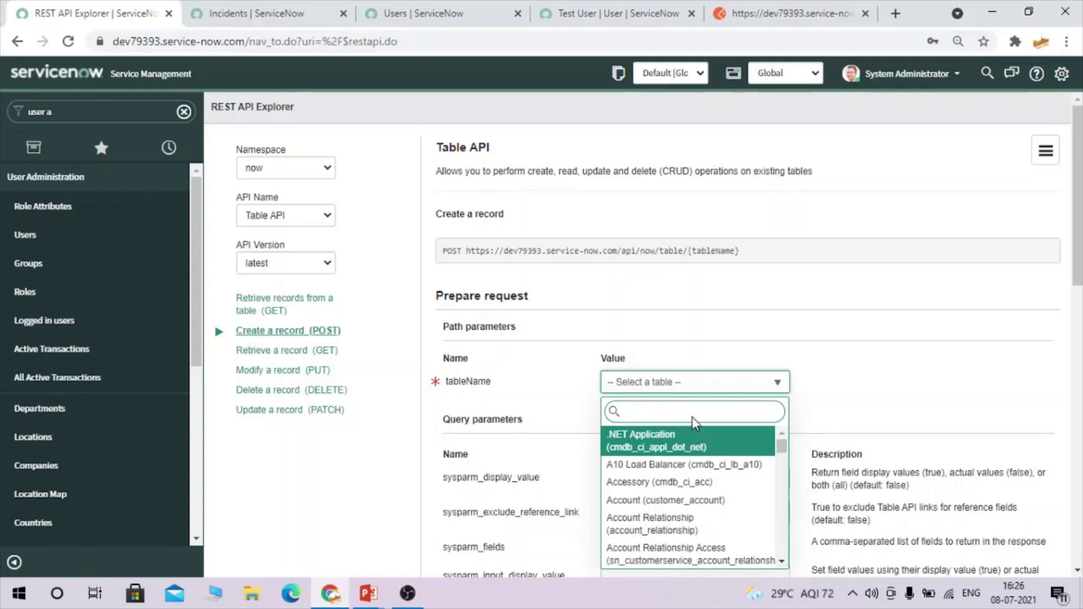
type("incident")
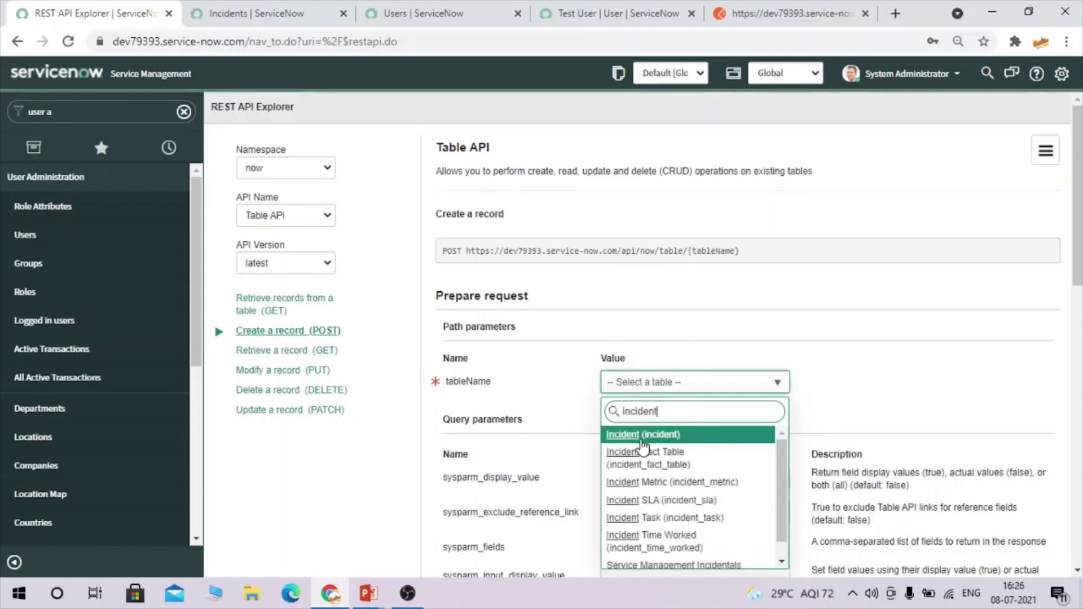
left_click(642, 438)
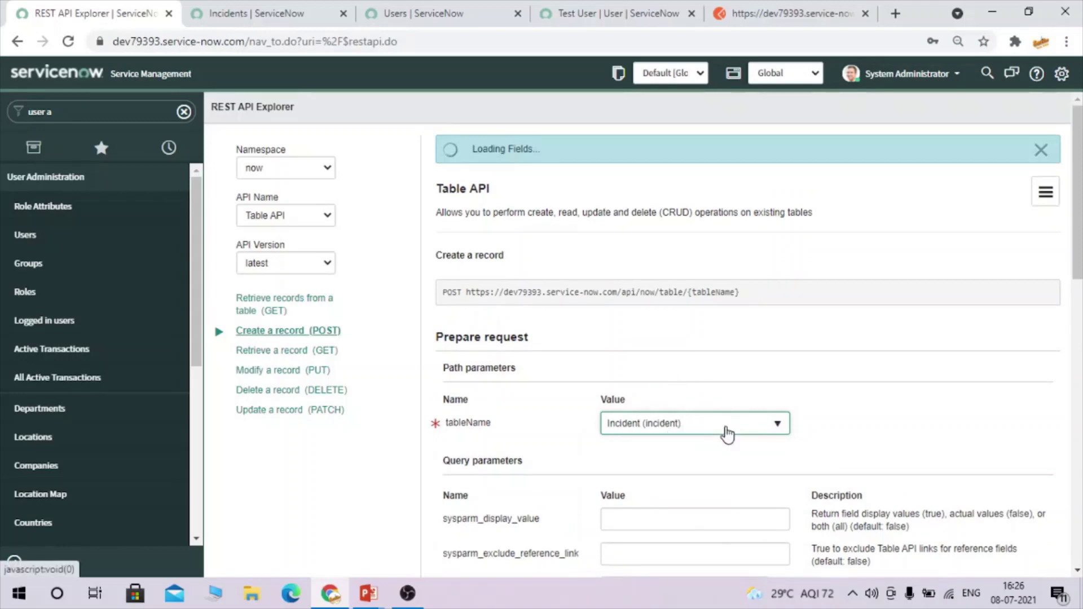
scroll(726, 430, "down", 1)
scroll(726, 428, "down", 2)
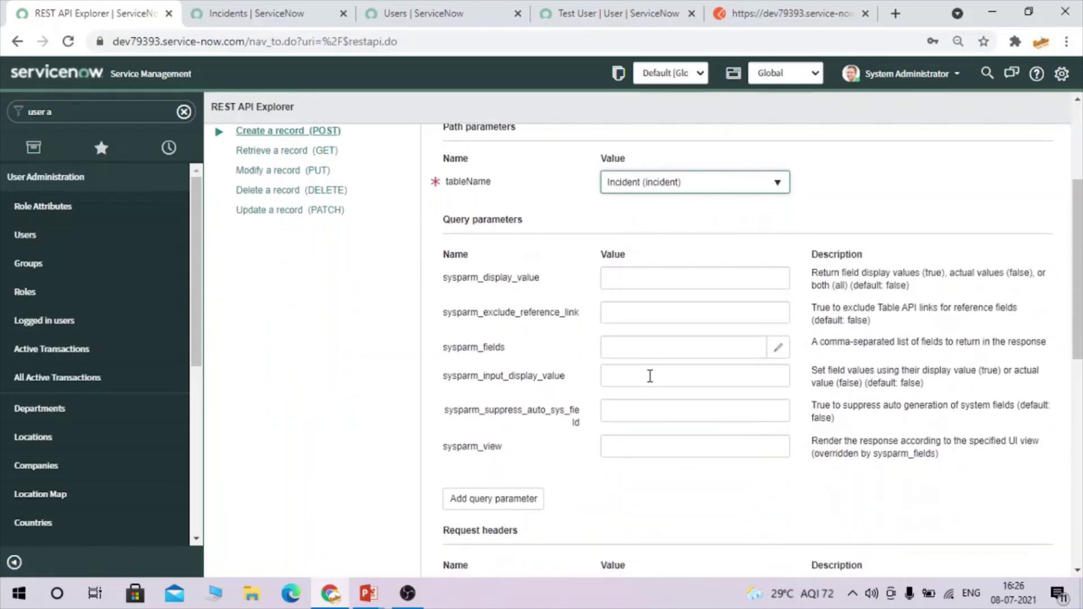
scroll(649, 375, "up", 2)
scroll(670, 314, "down", 6)
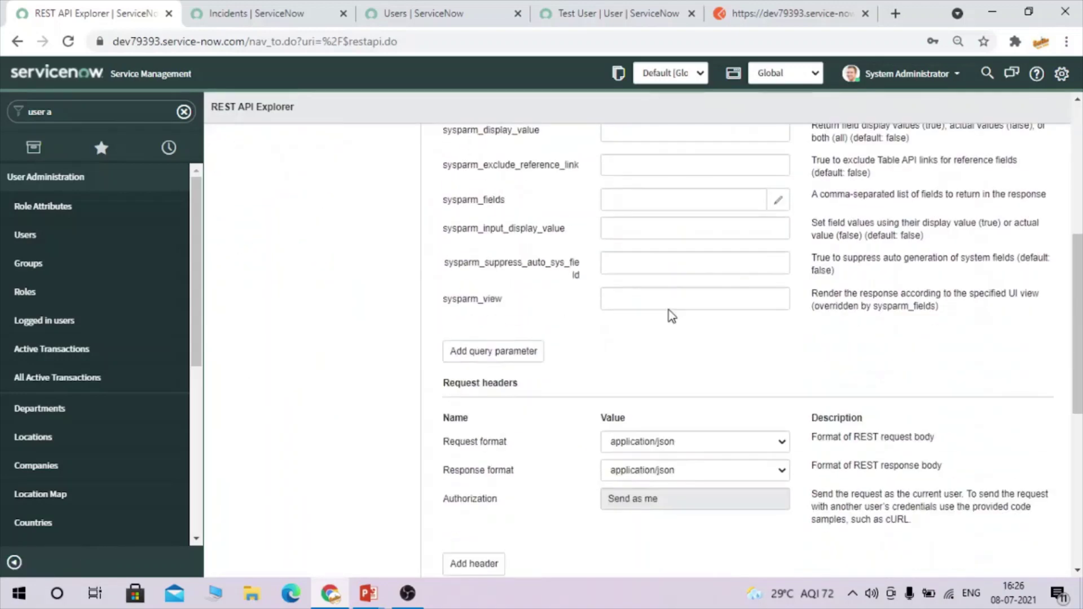
scroll(670, 316, "down", 2)
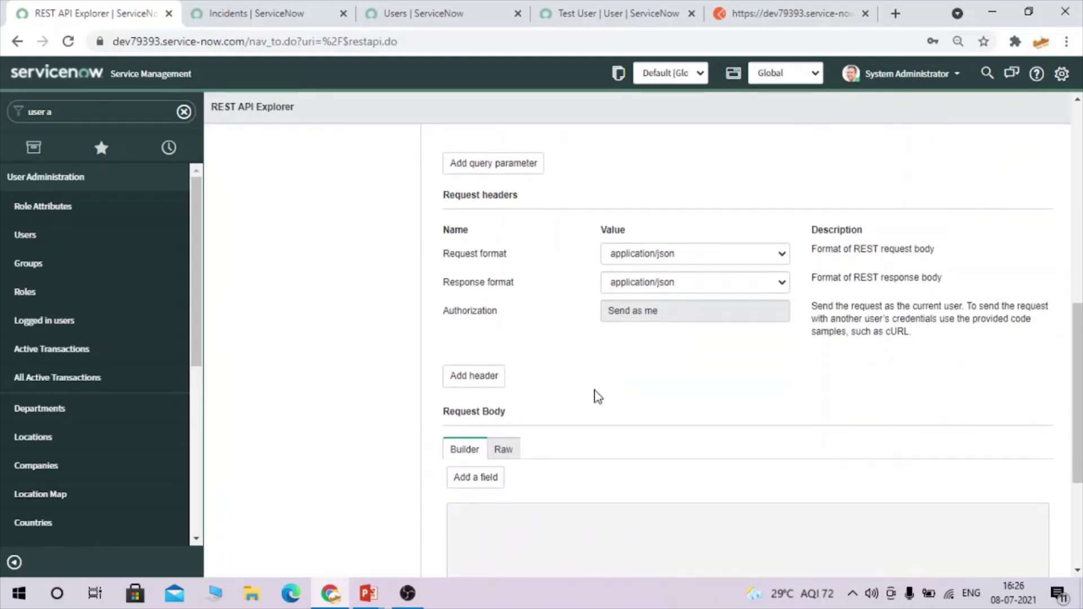
scroll(596, 395, "down", 1)
left_click_drag(445, 367, 536, 365)
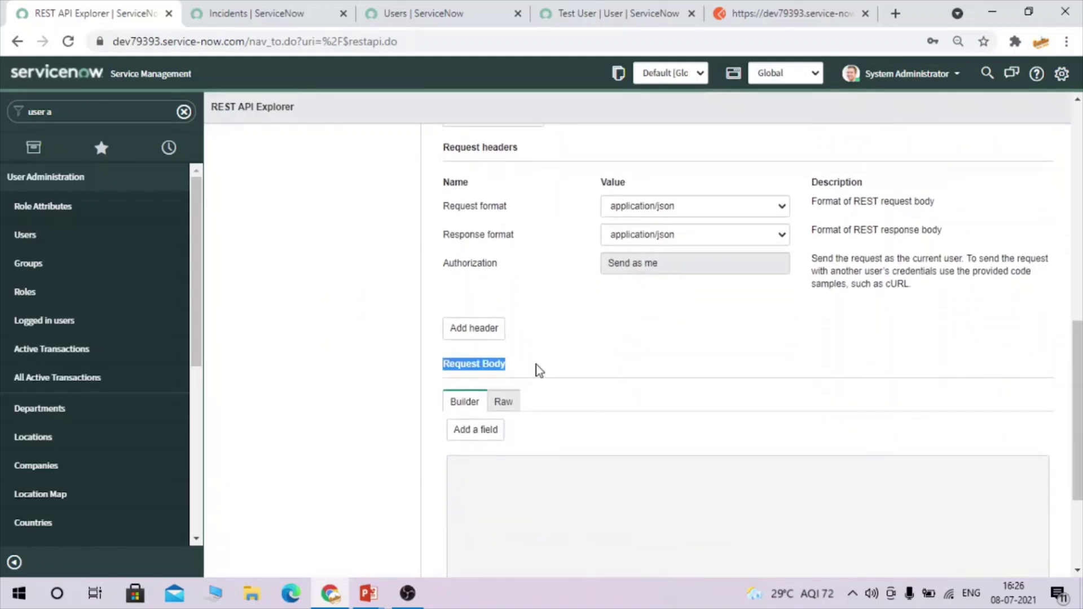
scroll(536, 365, "down", 2)
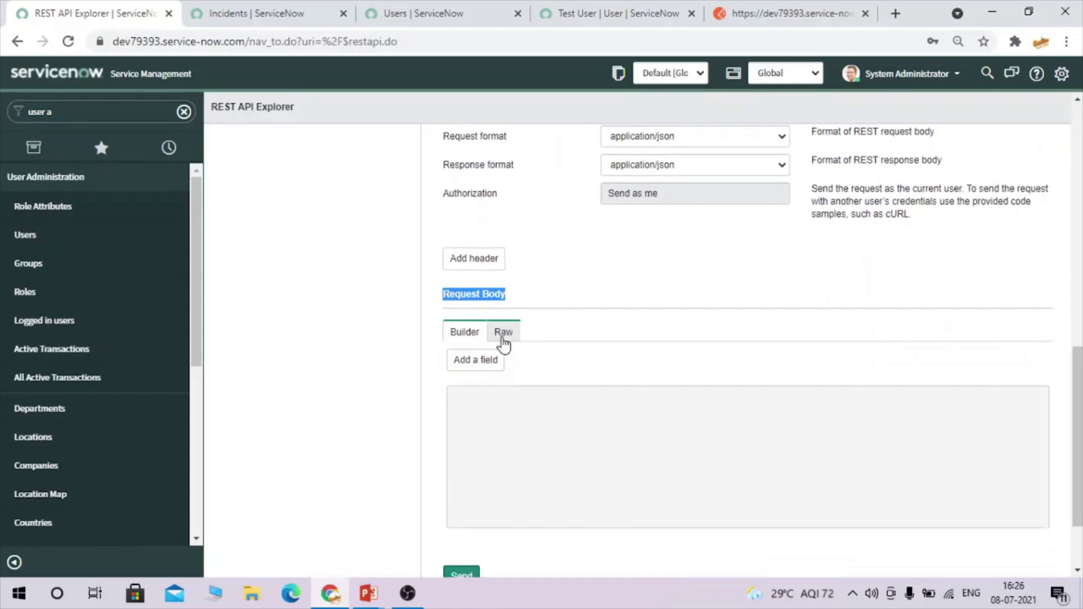
Add a Short Description field with value 'test-rest api' in the Request Body Builder
left_click(506, 338)
left_click(516, 406)
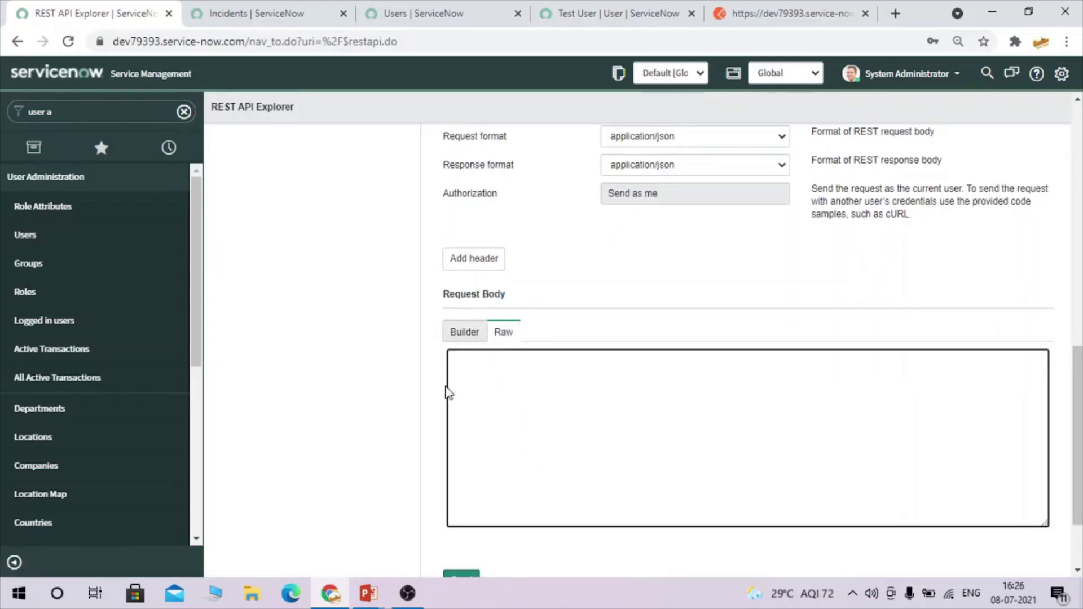
left_click(465, 331)
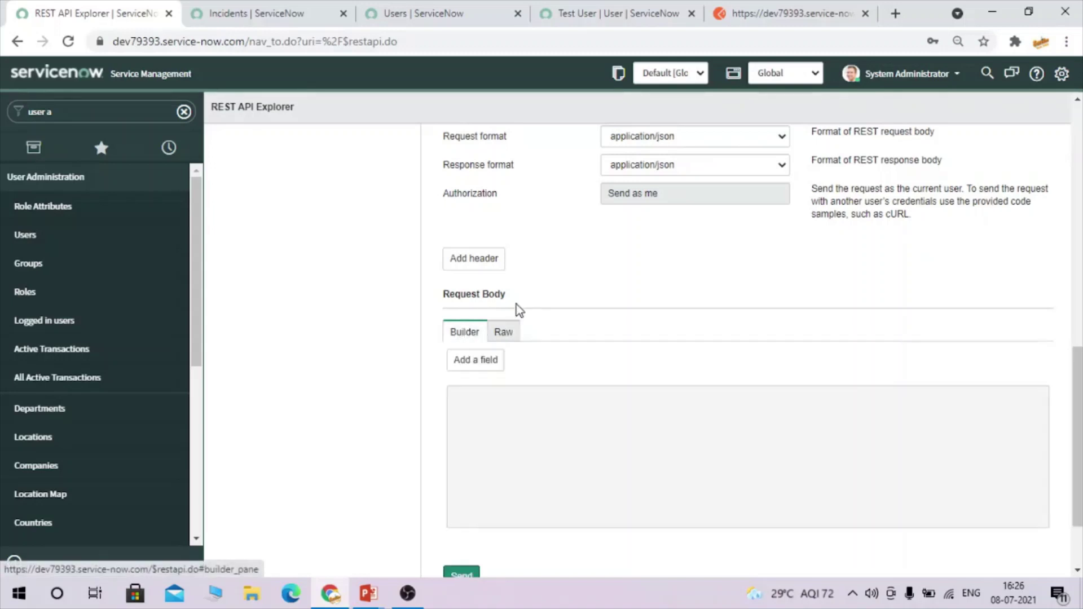
left_click(467, 364)
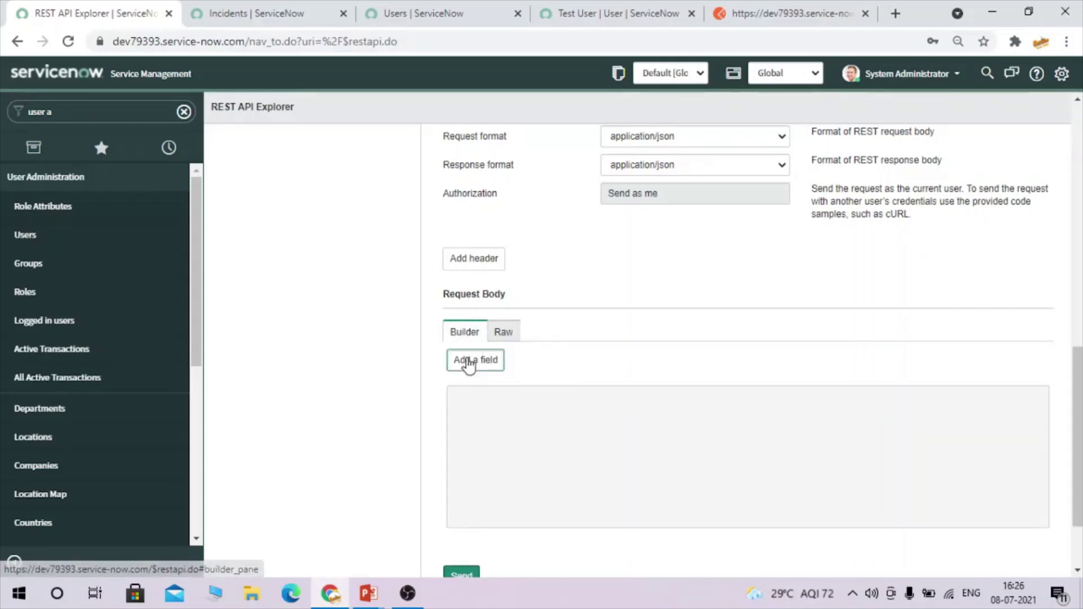
left_click(524, 363)
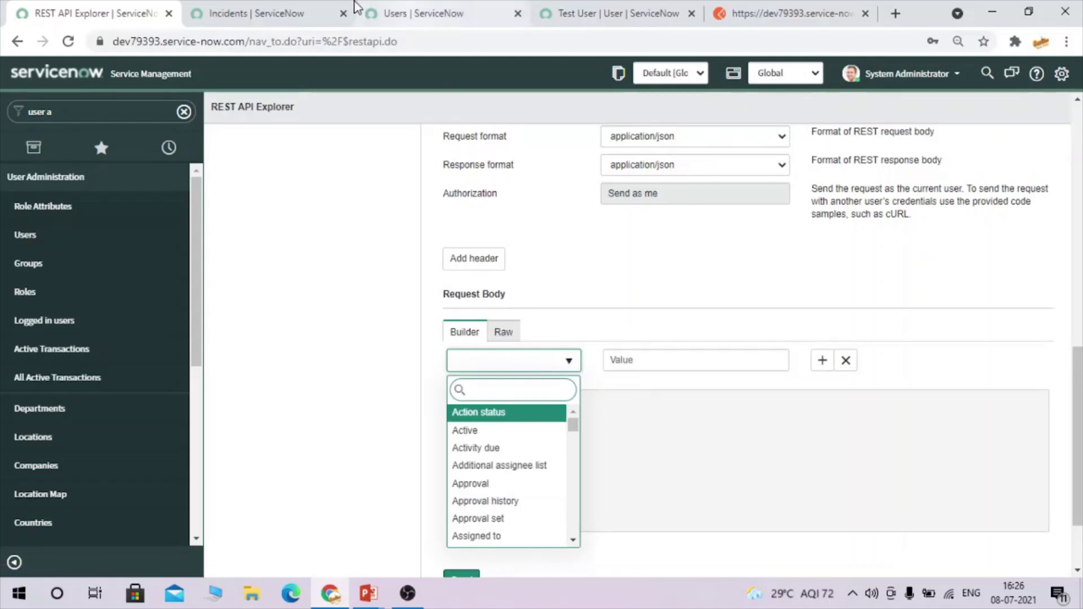
left_click(265, 8)
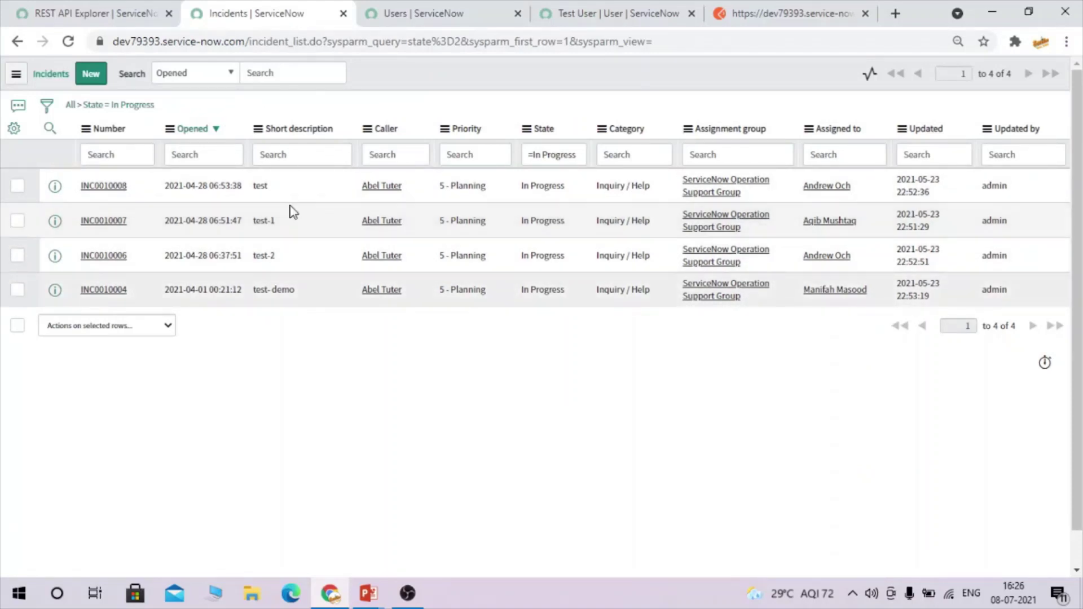
left_click(93, 13)
type("shor")
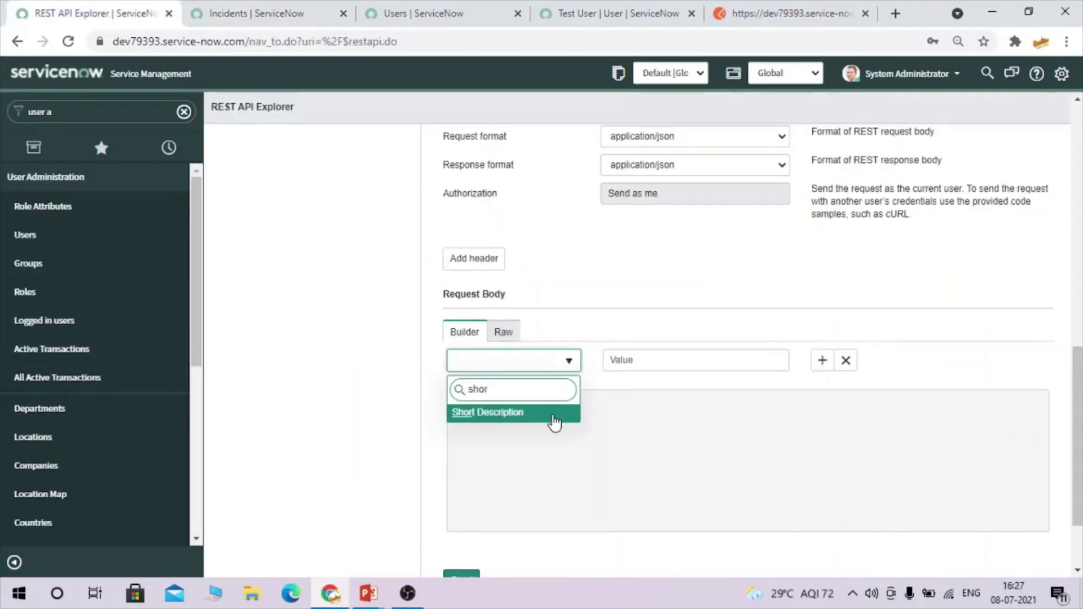
left_click(553, 416)
left_click(643, 362)
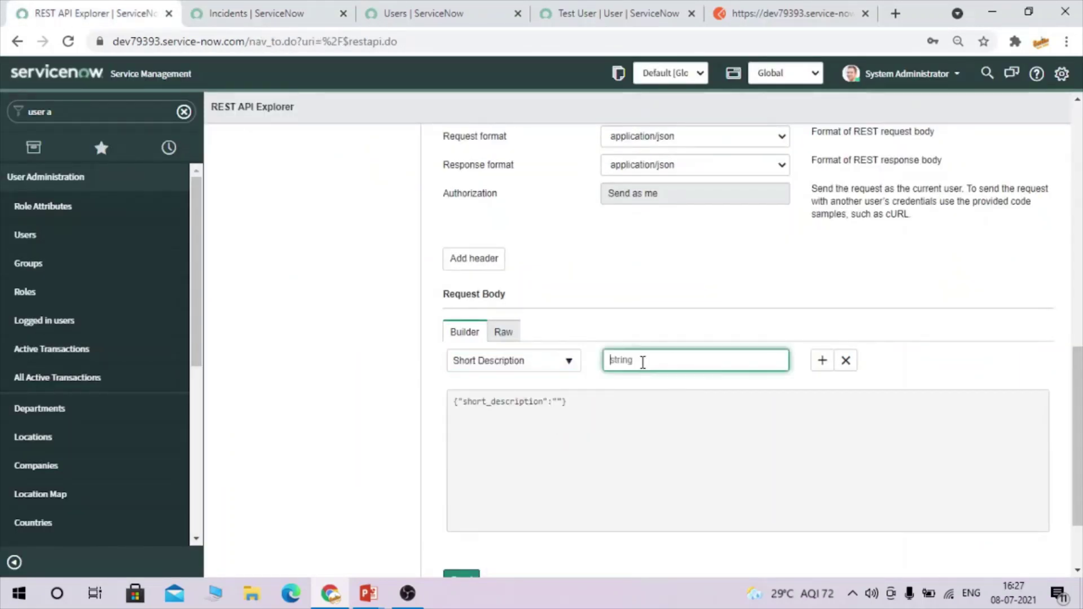
type("test-rest api")
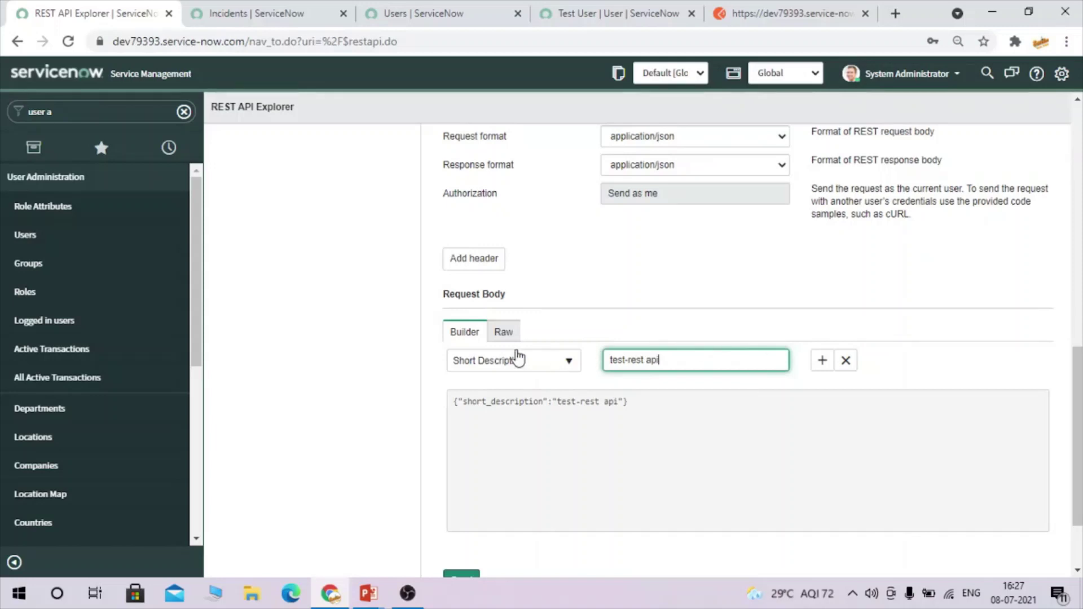
left_click(823, 364)
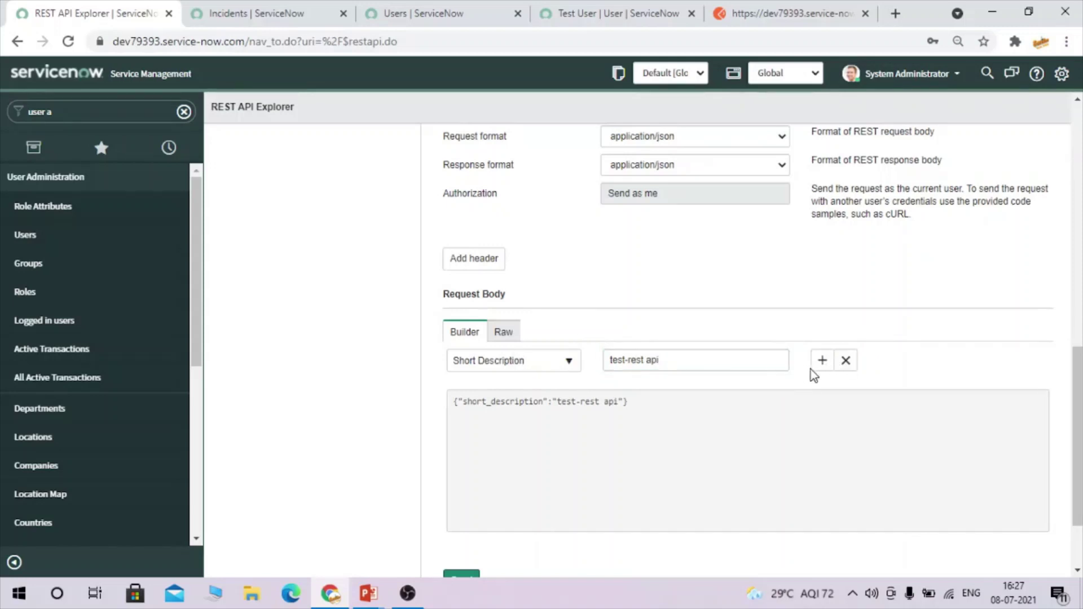
Add a second field, Description, with value 'test-rest api - 123'
left_click(819, 367)
left_click(533, 394)
type("des")
left_click(520, 442)
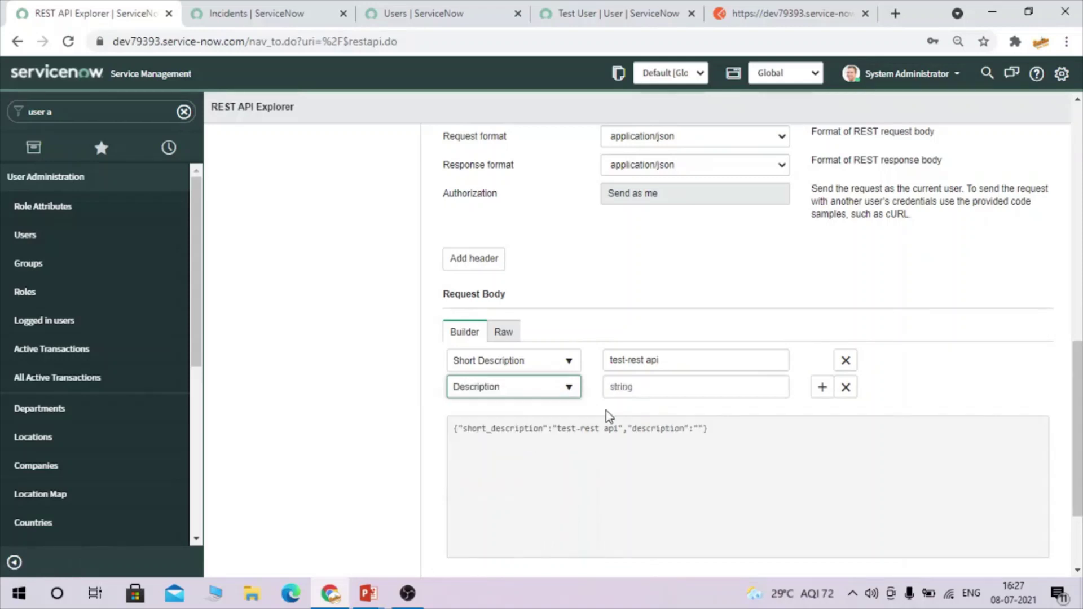
left_click(630, 390)
triple_click(628, 360)
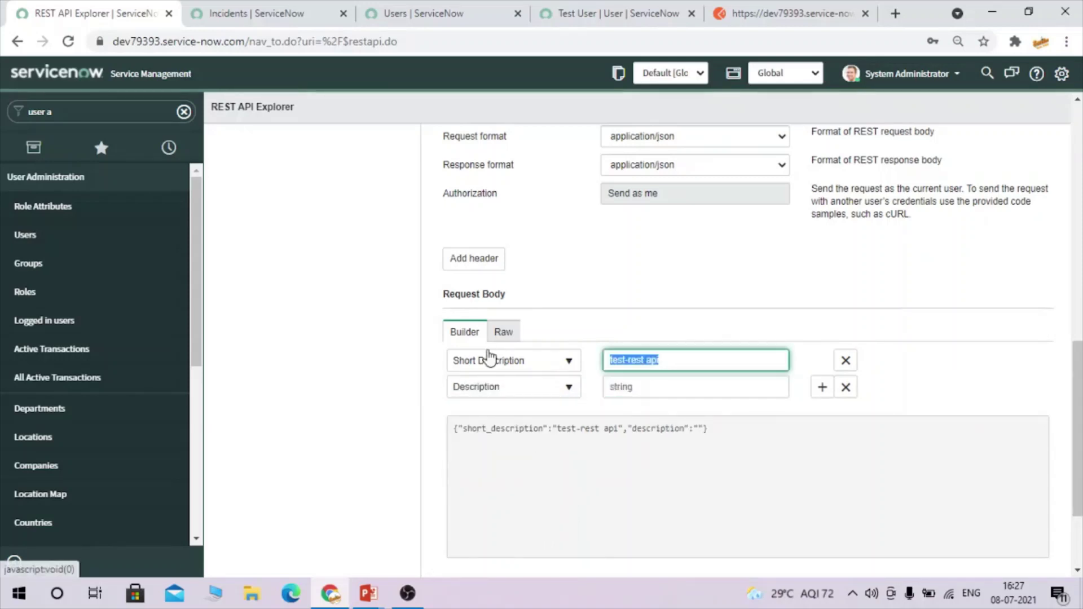
key("ctrl+c")
left_click(633, 384)
key("ctrl+v")
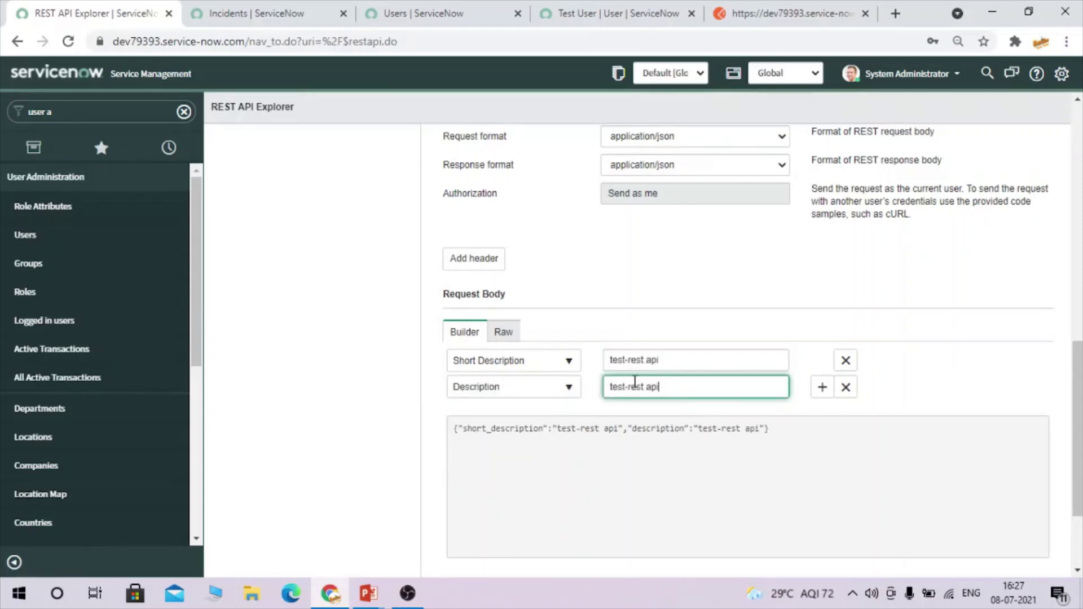
type("- 123")
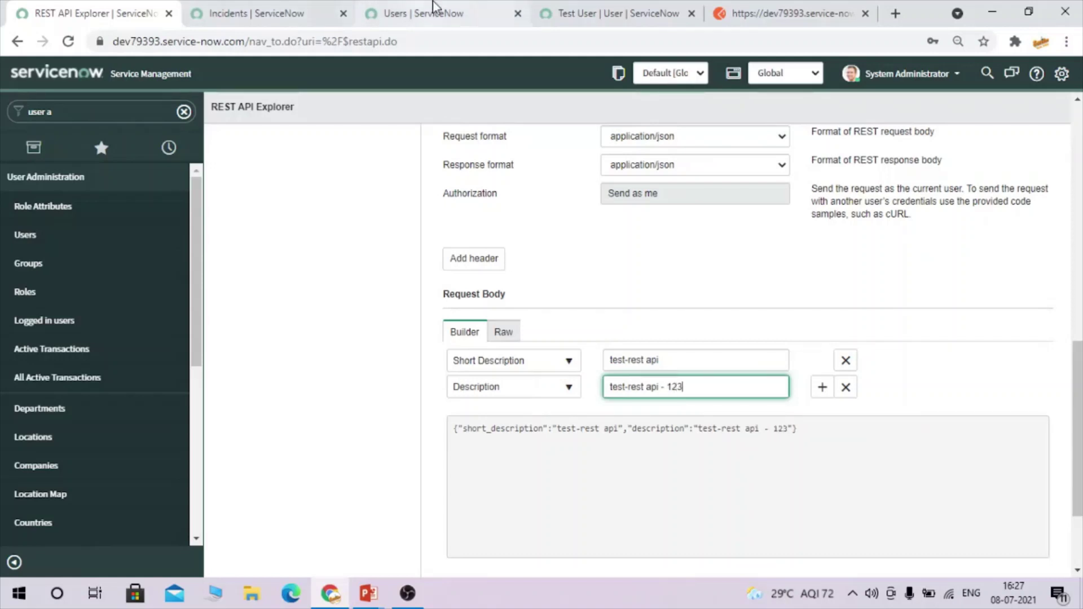
left_click(256, 3)
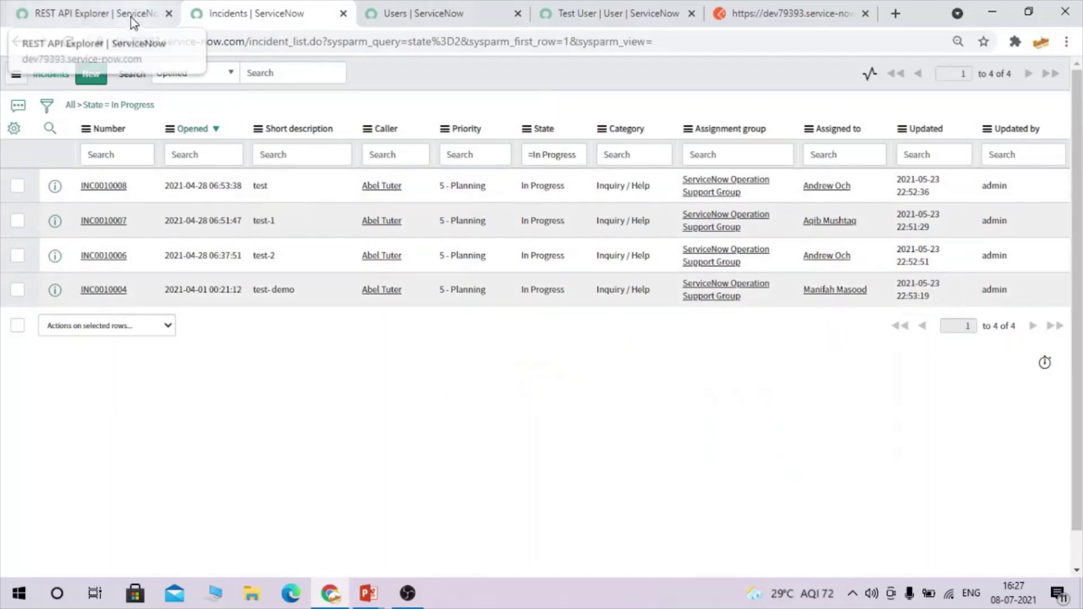
left_click(113, 5)
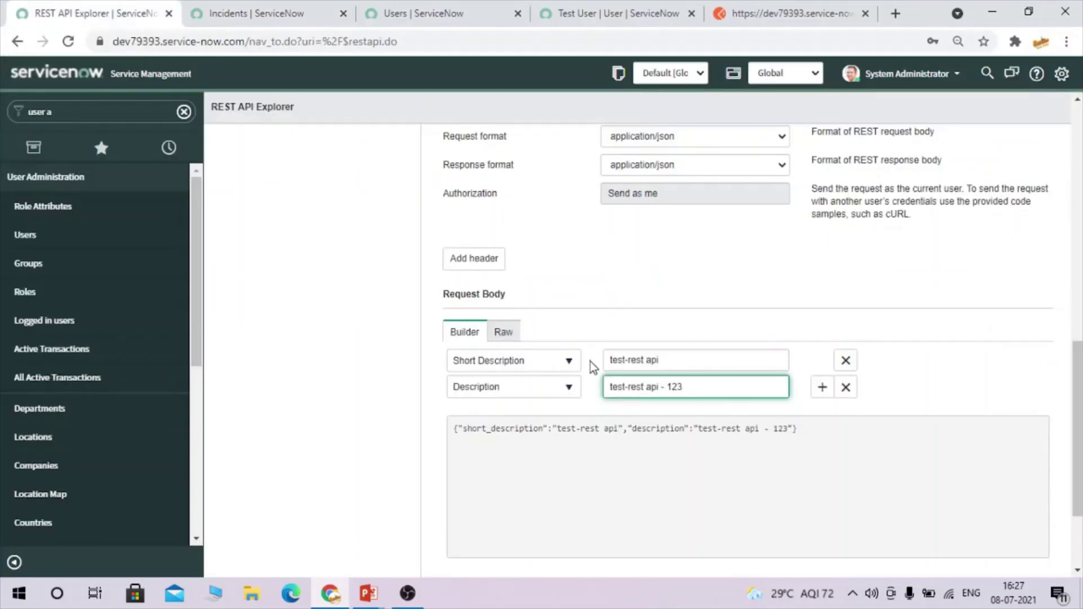
scroll(669, 456, "down", 2)
Send the POST request, confirm data modification, and review the incident table URL
left_click(463, 477)
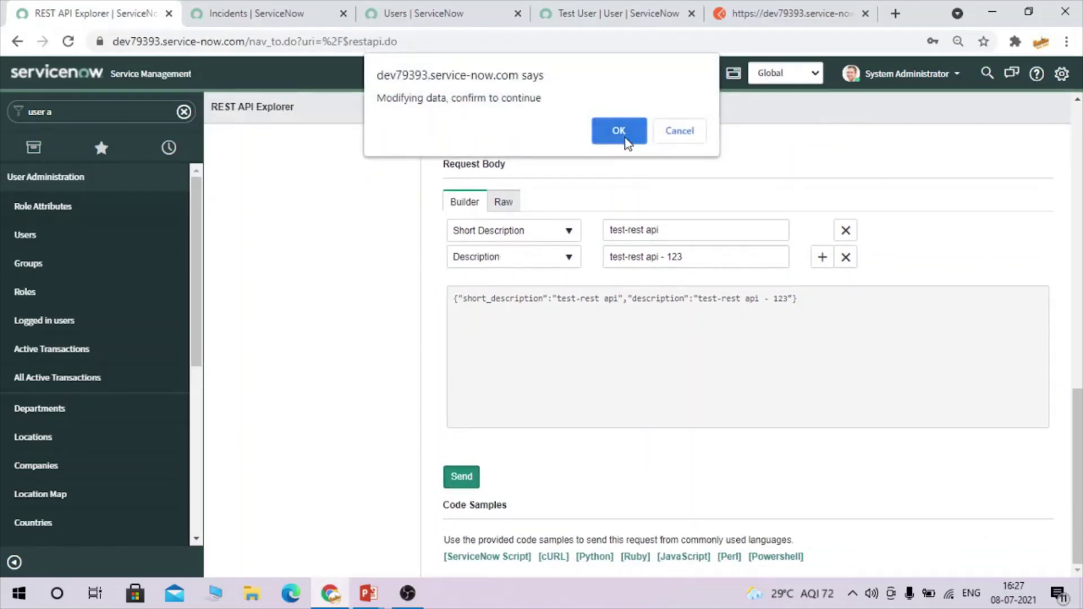
left_click(625, 137)
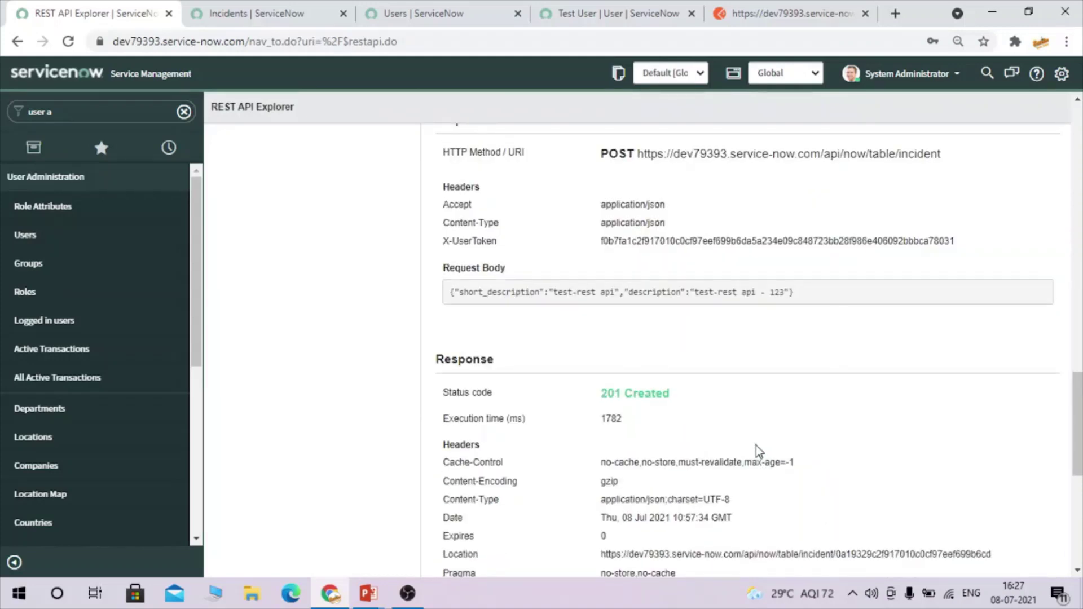
scroll(756, 446, "up", 2)
left_click_drag(638, 297, 942, 315)
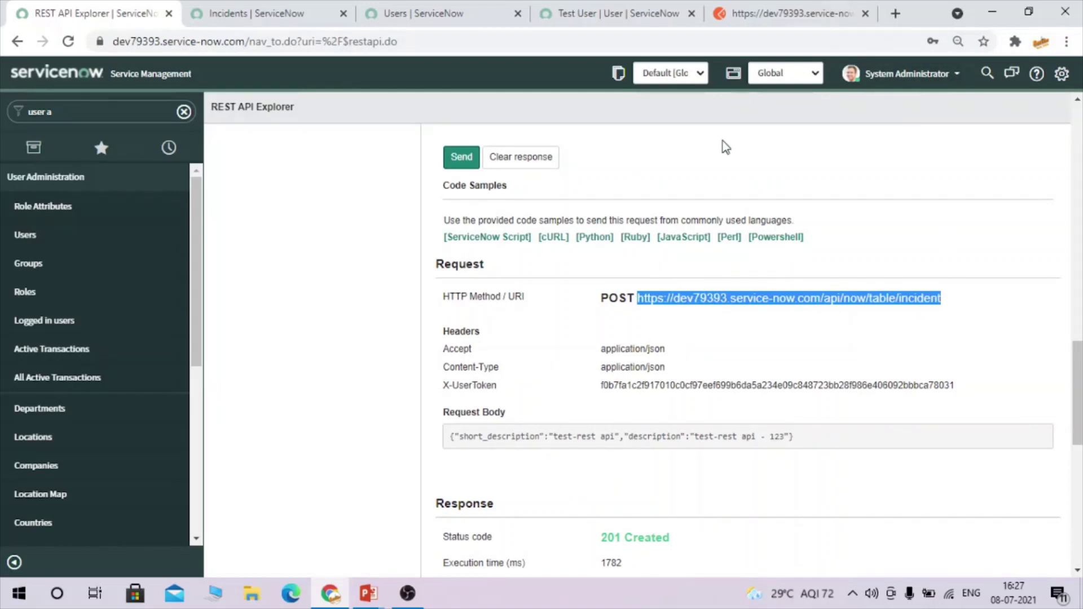
left_click(806, 370)
Review the 201 Created status and the new incident number INC0010035
scroll(805, 369, "down", 2)
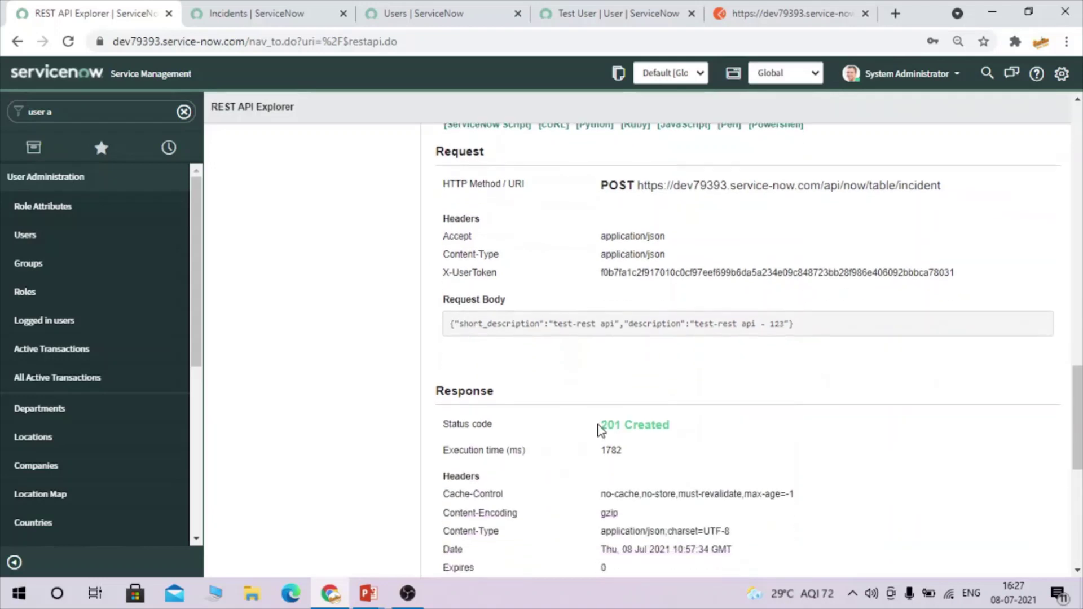
left_click_drag(600, 430, 669, 430)
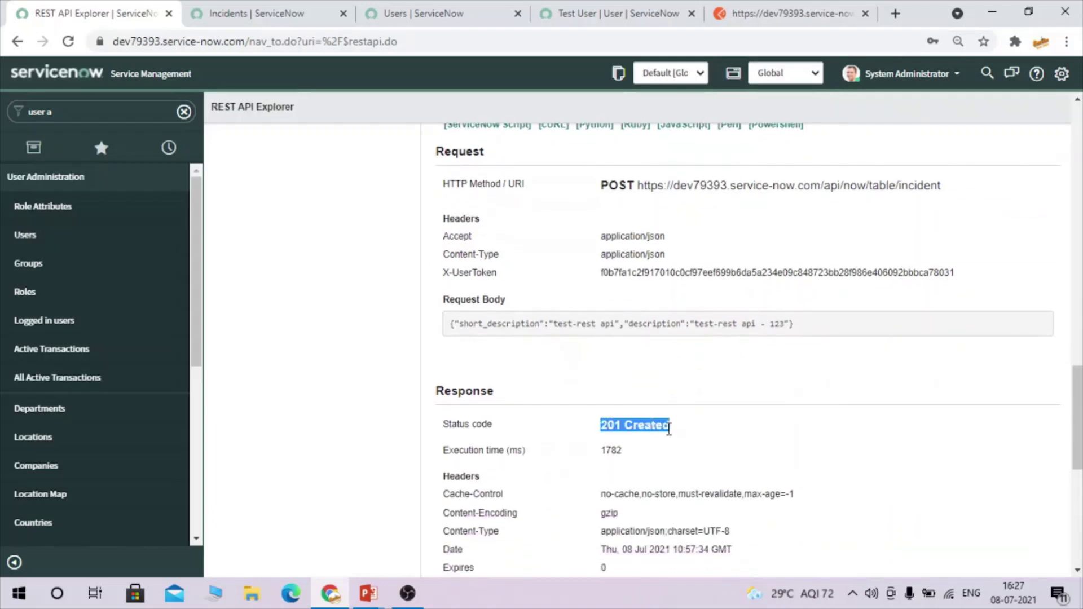
left_click(749, 441)
scroll(749, 442, "down", 5)
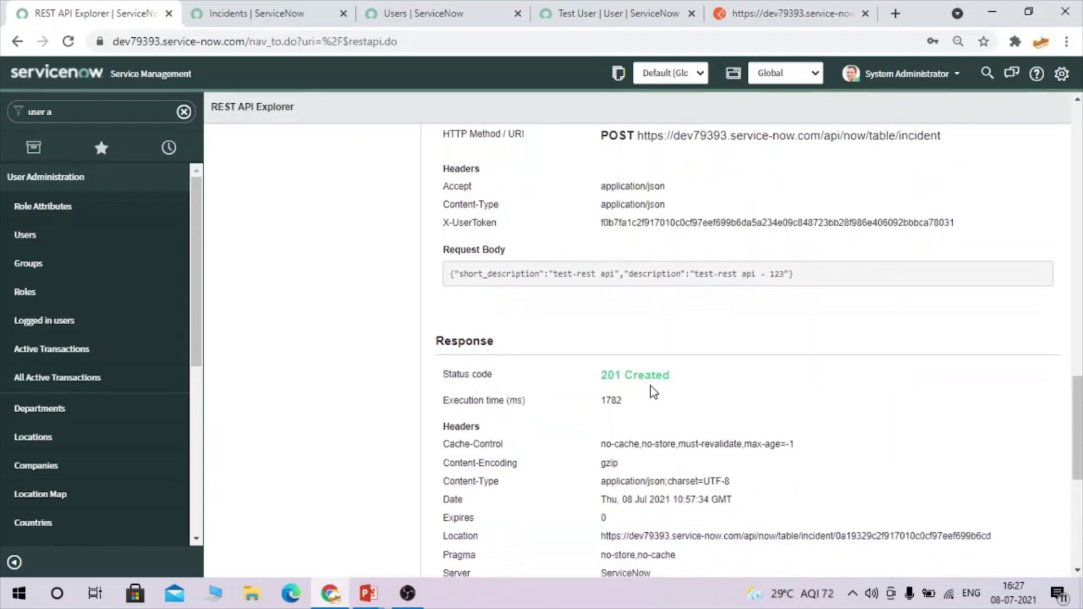
scroll(652, 387, "down", 3)
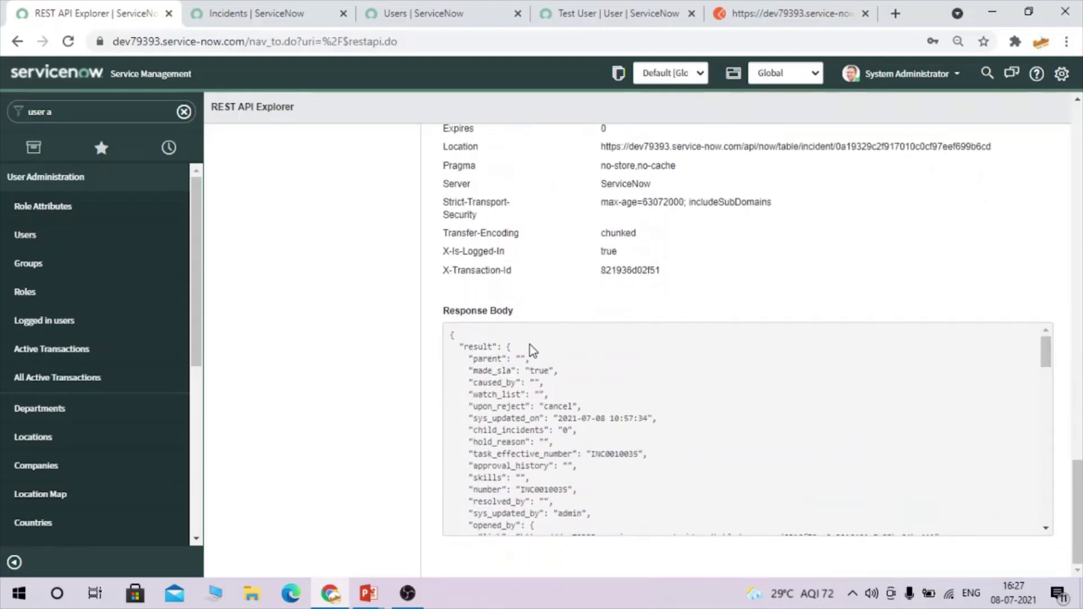
double_click(616, 455)
scroll(672, 478, "down", 5)
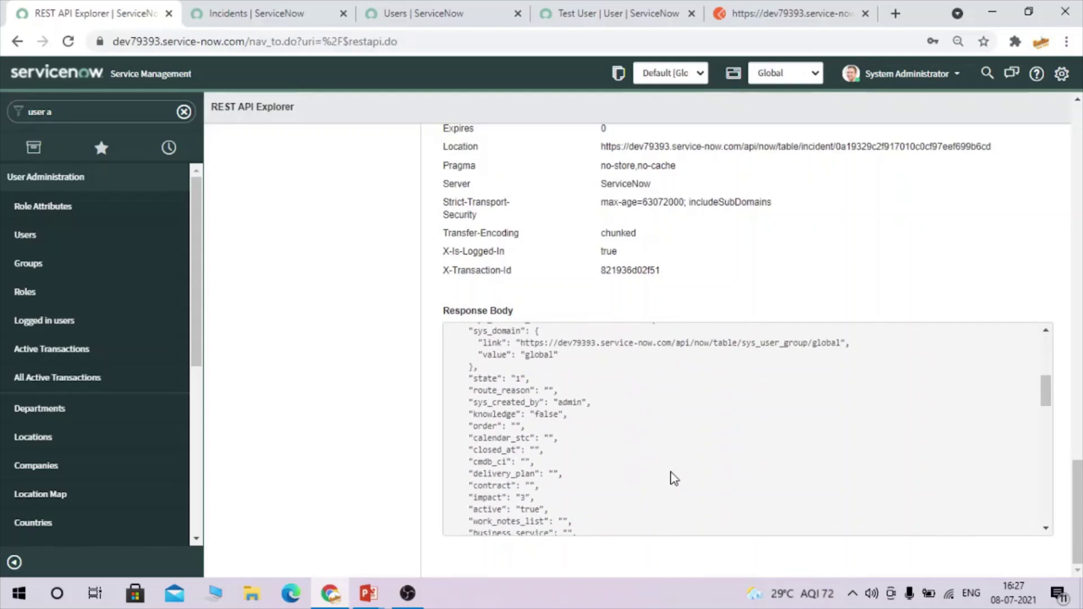
scroll(674, 479, "up", 6)
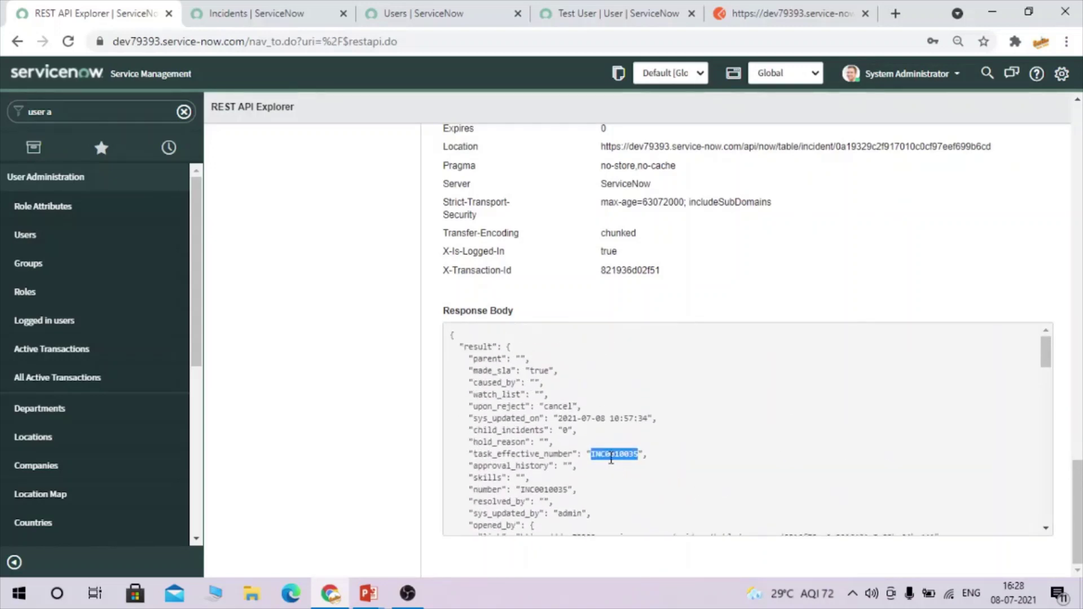
Search the Incidents list's Number column for INC0010035
left_click(255, 12)
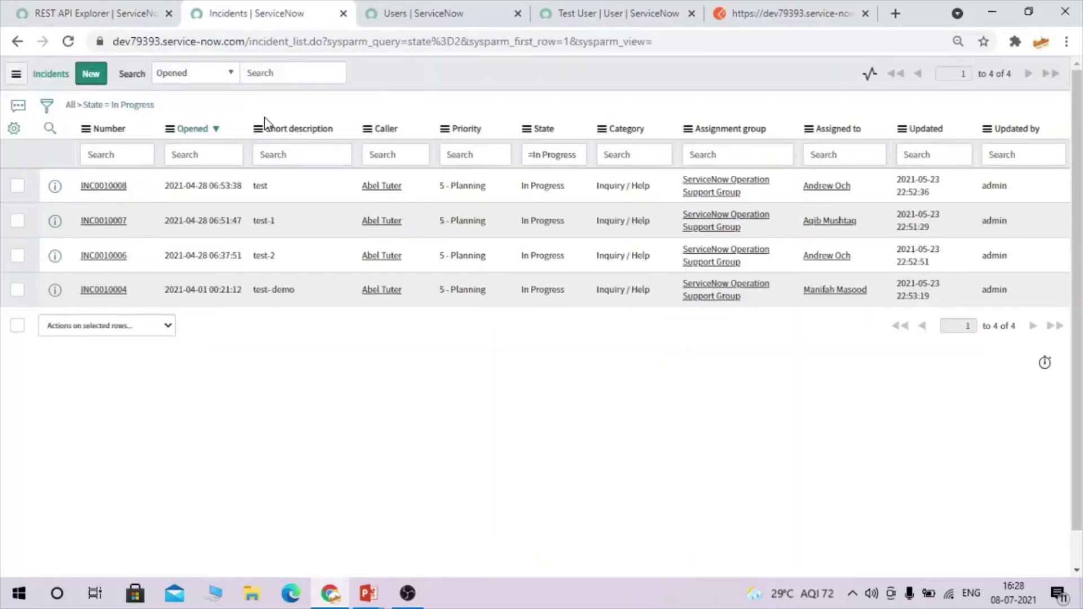
key("ctrl+v")
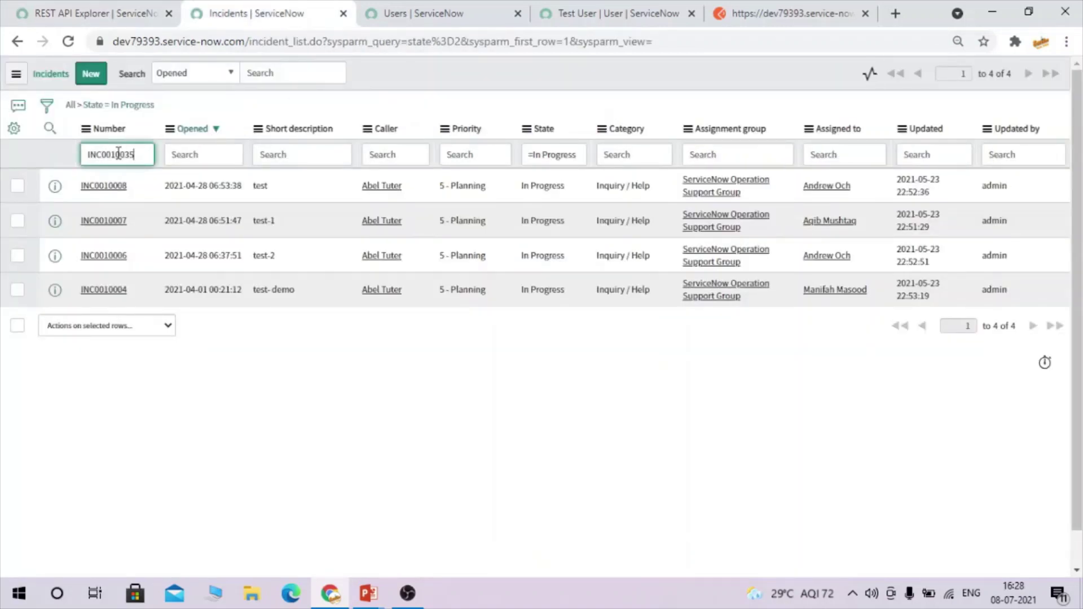
key("Return")
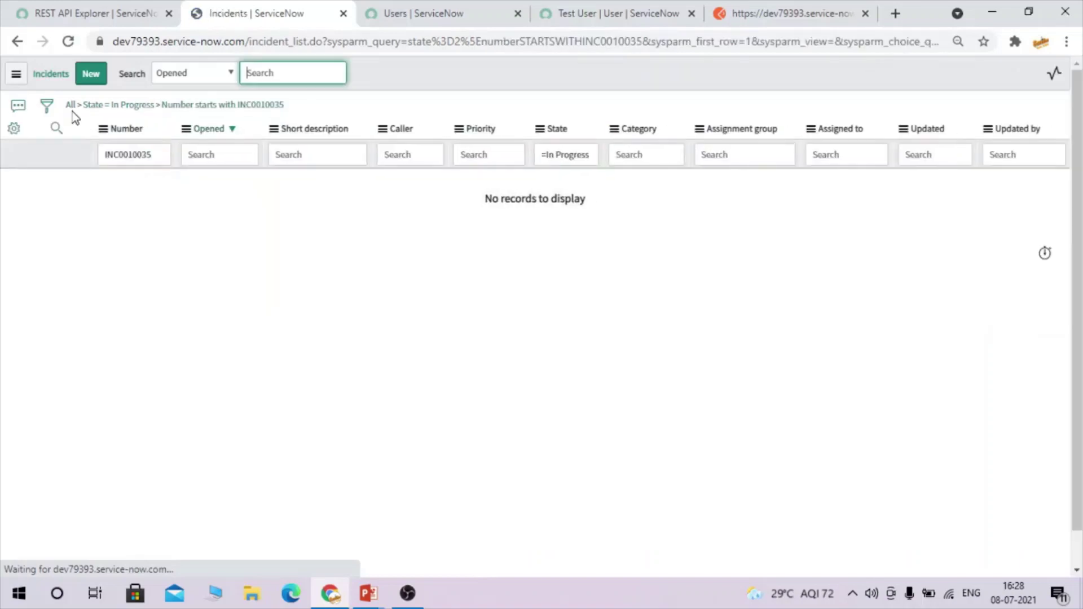
Clear all filters, search INC0010035 again, and confirm 'test-rest api' in state New
left_click(71, 106)
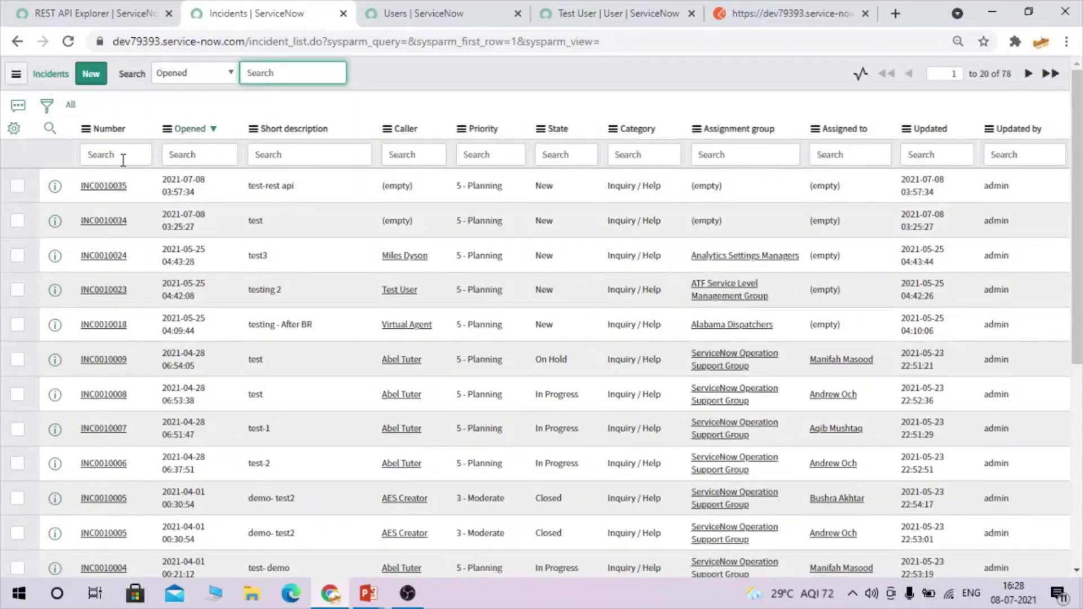
left_click(124, 154)
key("ctrl+v")
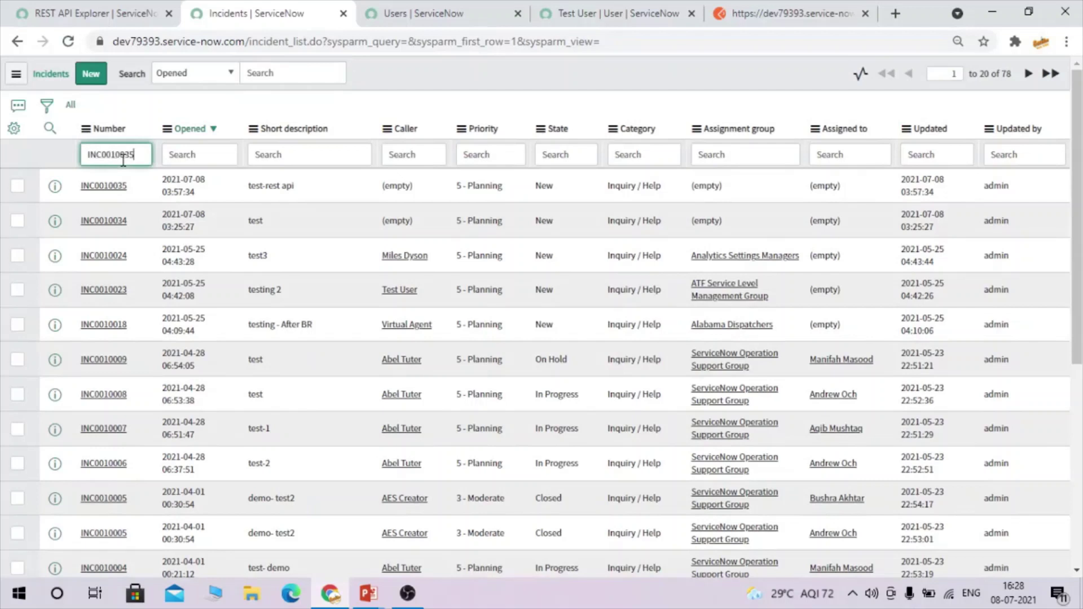
key("Return")
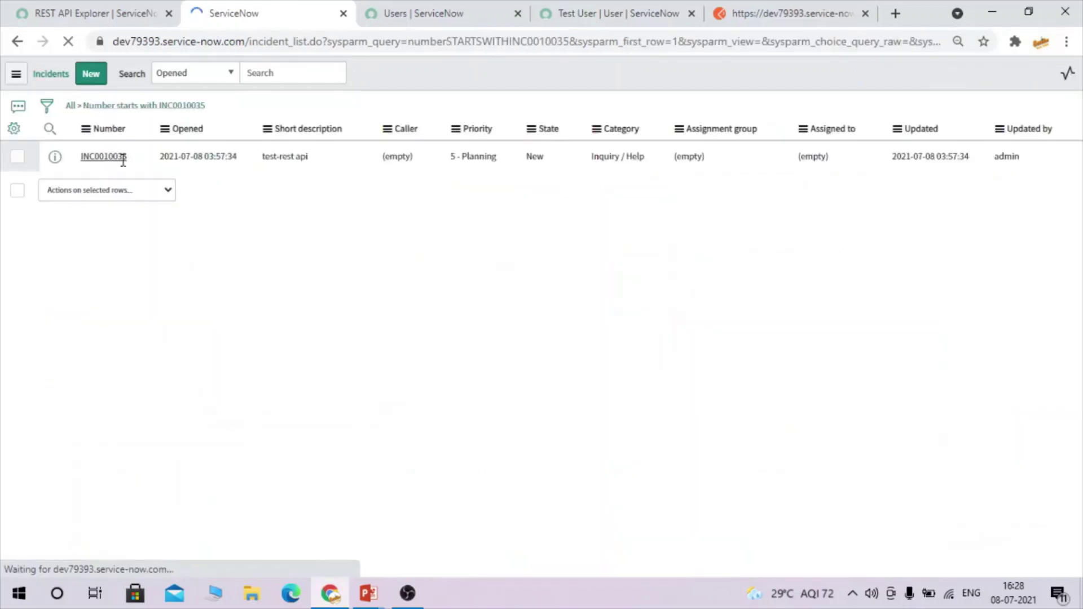
left_click_drag(254, 188, 335, 190)
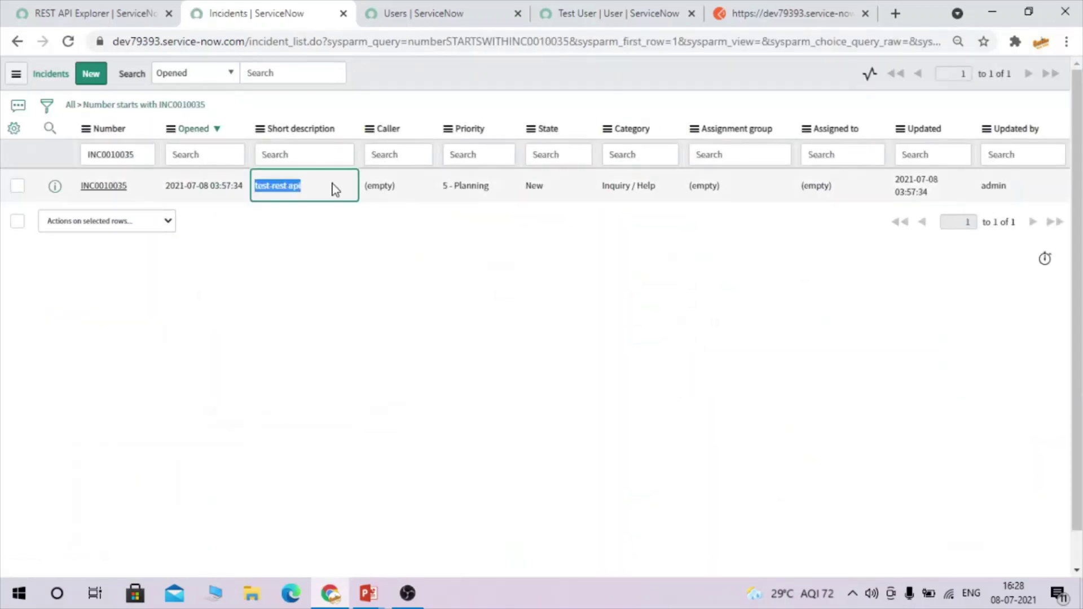
left_click_drag(516, 186, 544, 186)
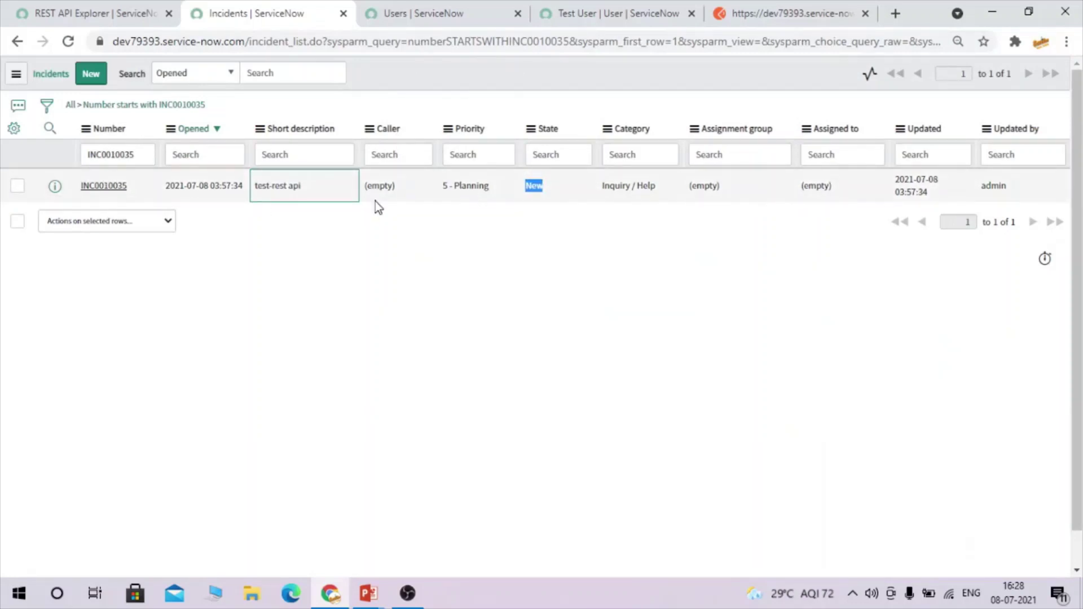
left_click(27, 12)
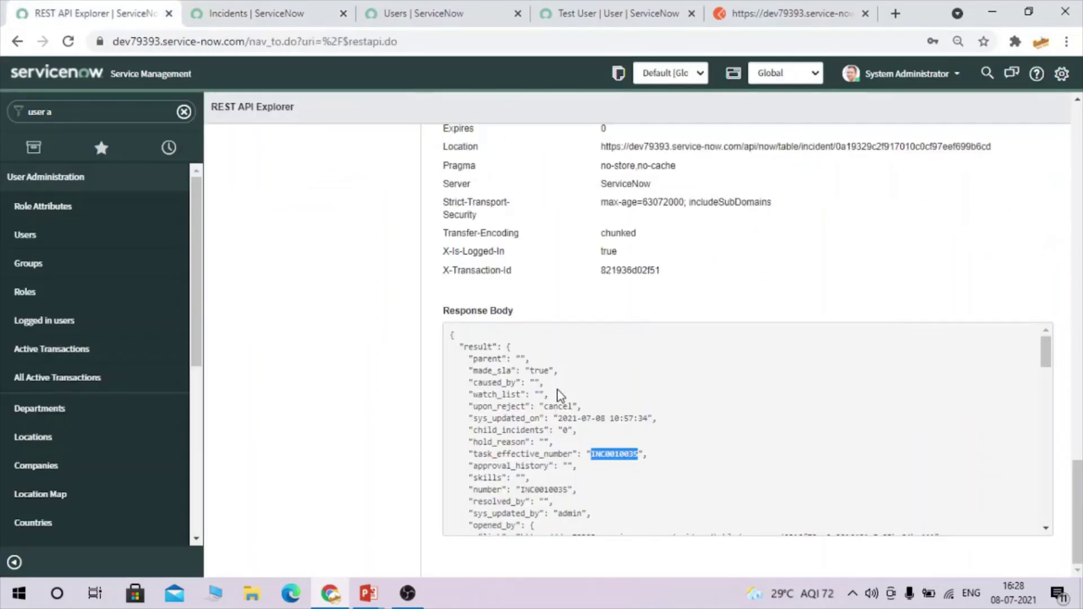
Scroll the REST API Explorer to the Request section and select the POST incident-table URL
scroll(558, 395, "up", 6)
left_click(769, 12)
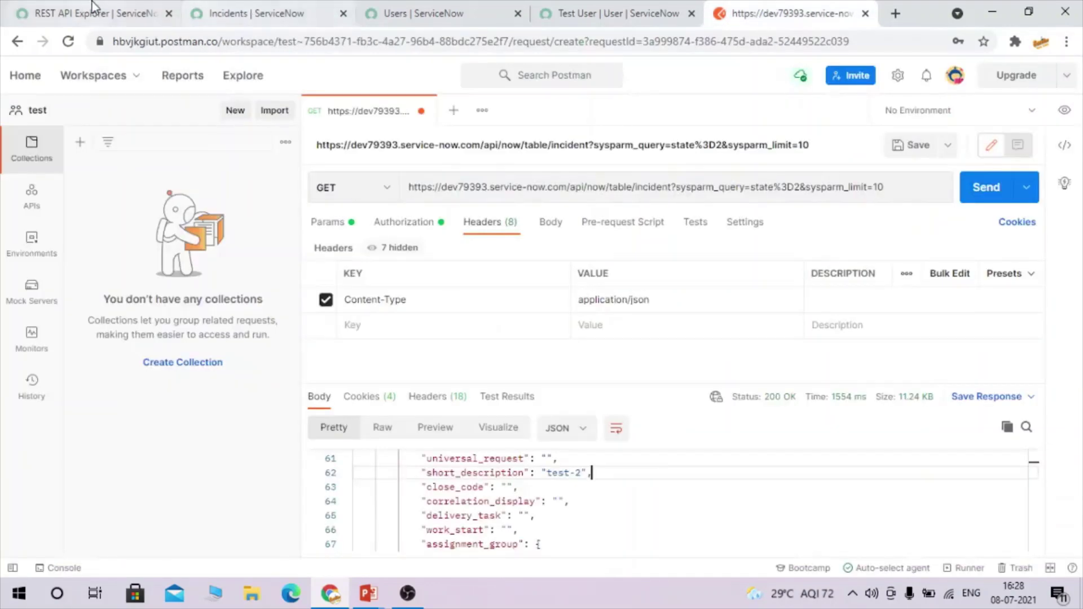
left_click(92, 9)
scroll(625, 330, "up", 6)
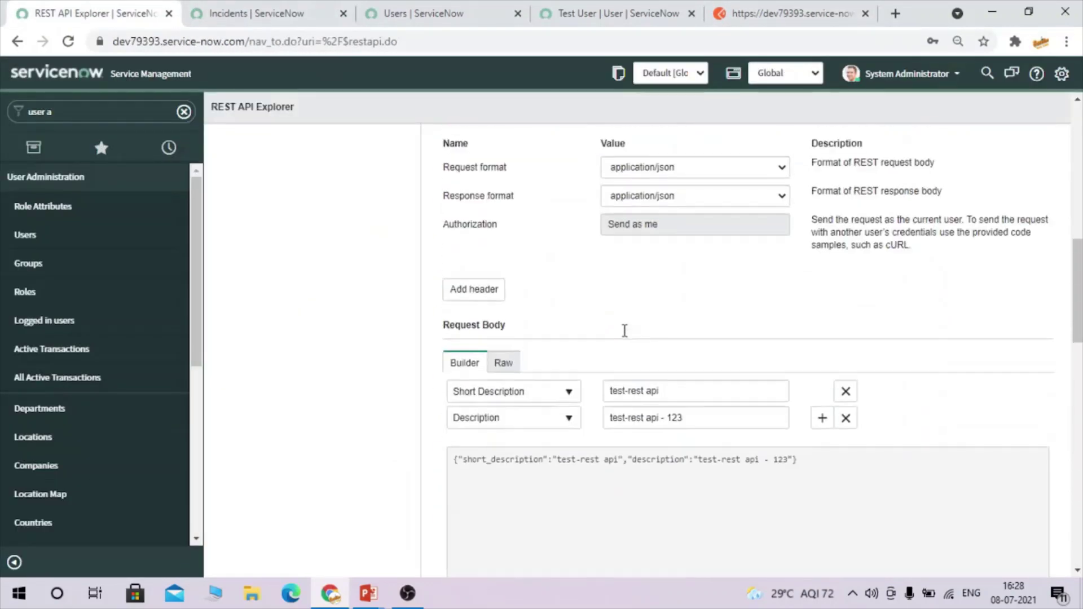
scroll(624, 331, "down", 5)
scroll(625, 331, "down", 3)
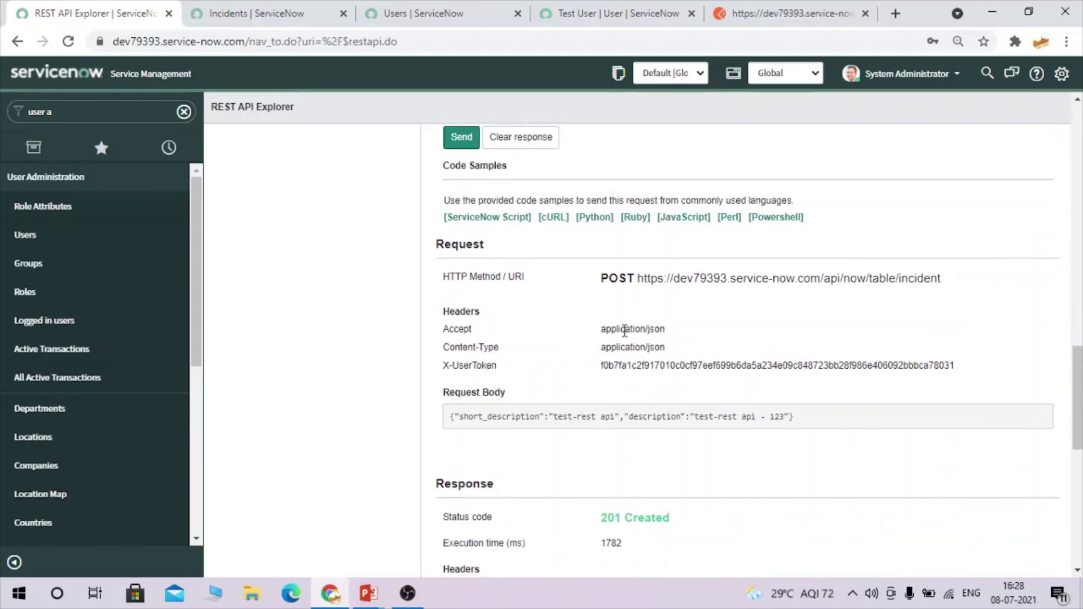
scroll(624, 331, "down", 8)
scroll(625, 331, "up", 12)
scroll(625, 331, "up", 12)
scroll(625, 331, "down", 10)
scroll(625, 330, "down", 11)
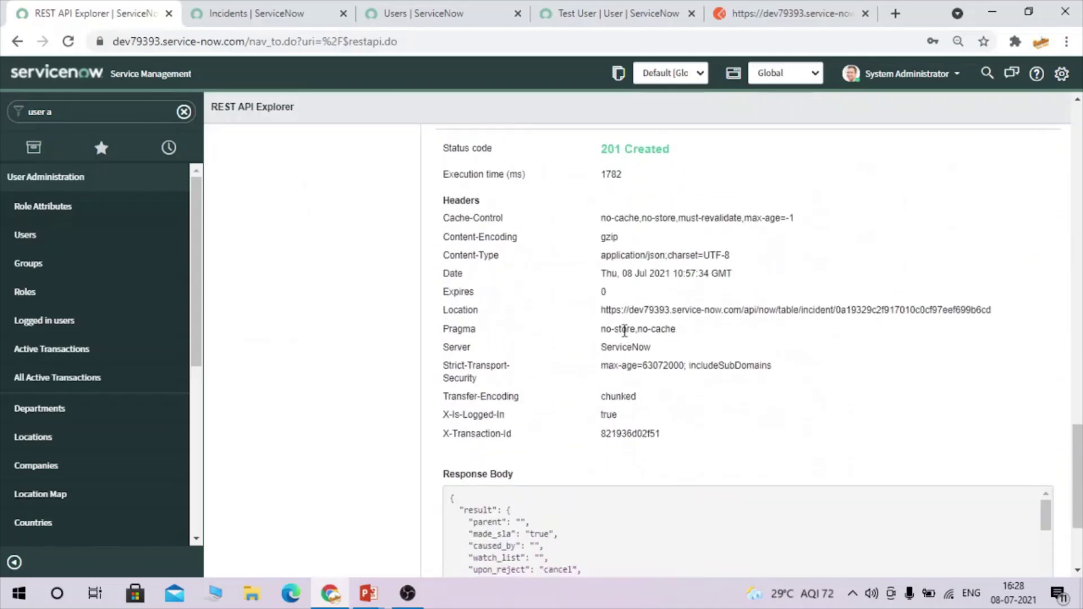
scroll(635, 310, "down", 3)
scroll(635, 310, "up", 10)
scroll(635, 310, "up", 5)
scroll(637, 316, "down", 6)
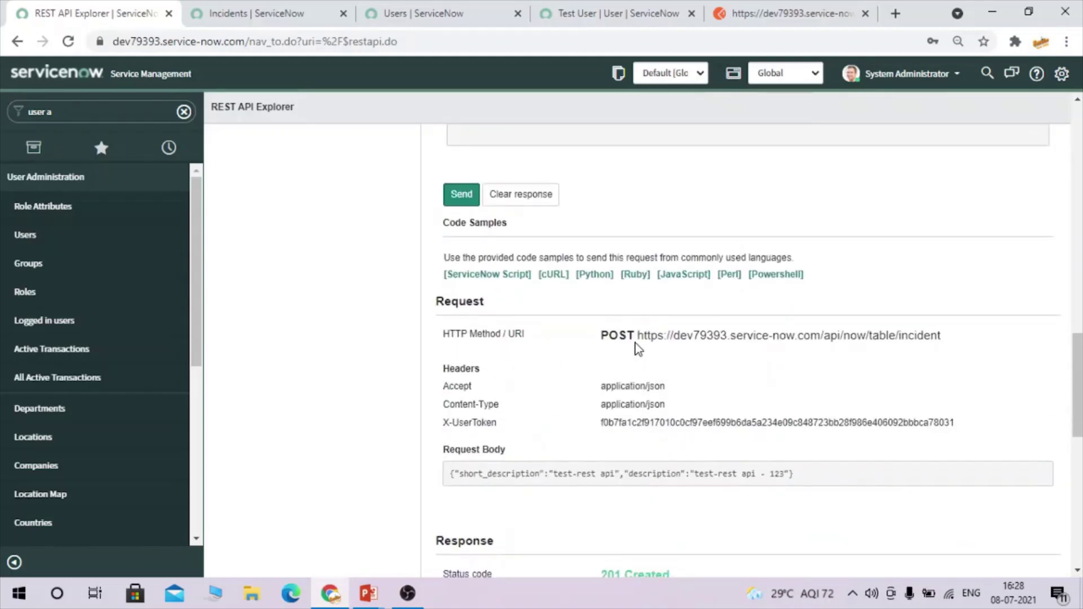
left_click_drag(641, 337, 940, 337)
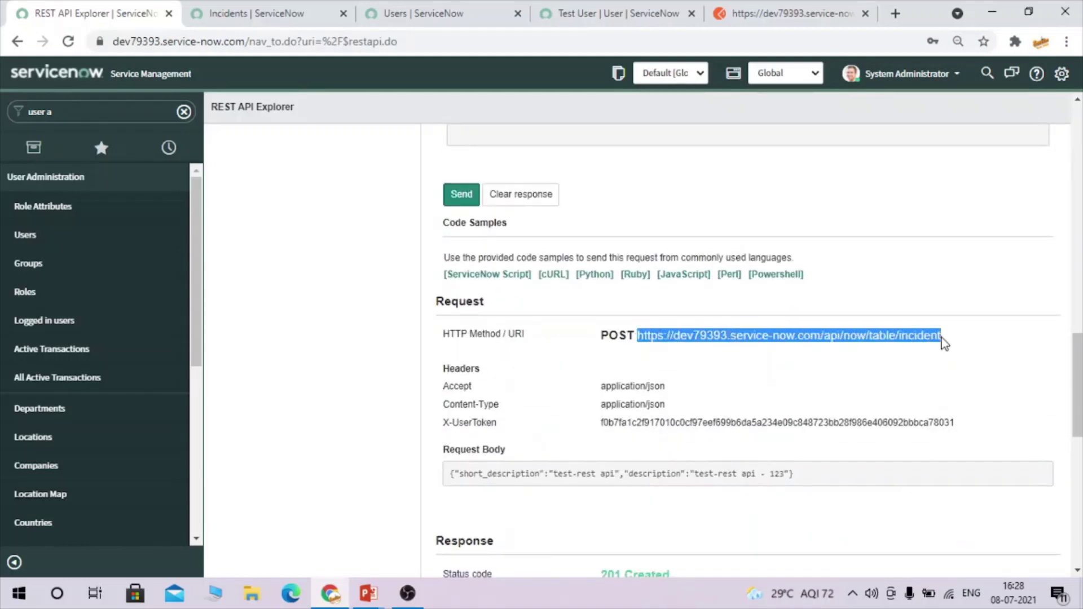
left_click(768, 13)
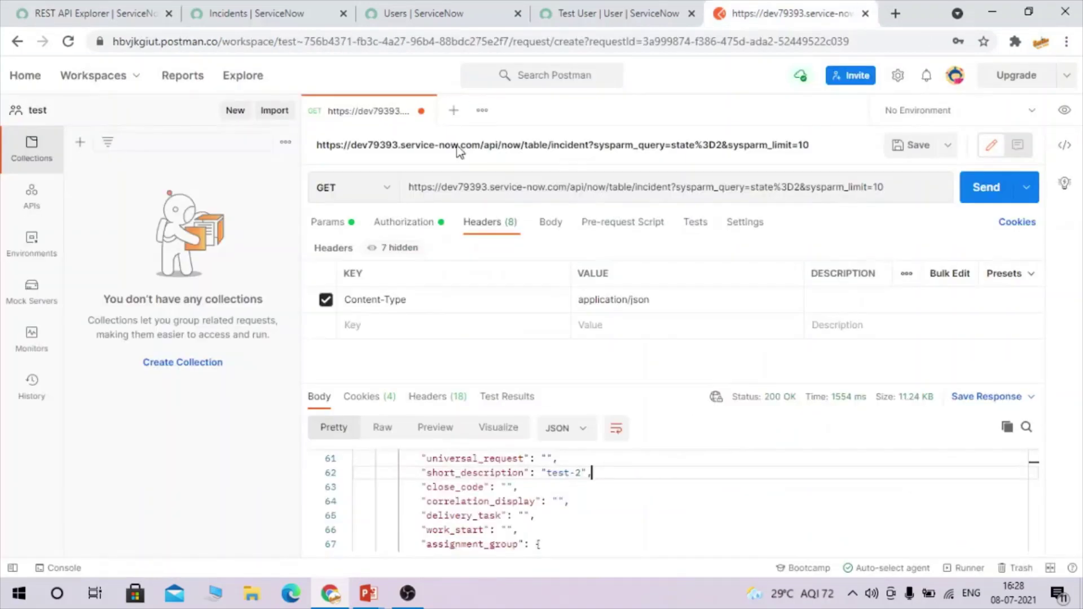
Change the Postman request method to POST and paste the incident table URL
left_click(379, 195)
type("P")
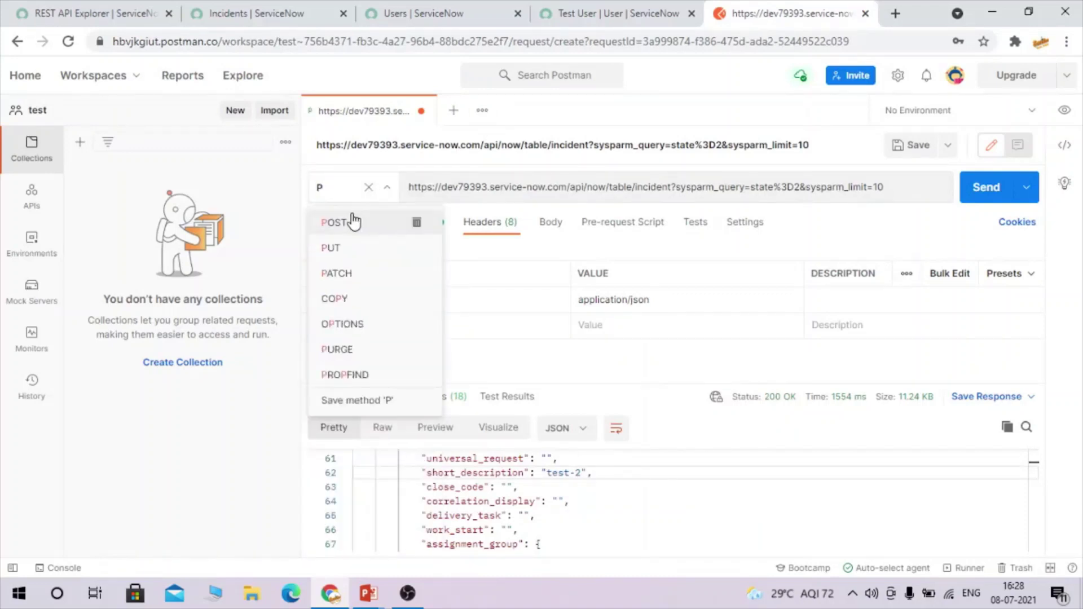
left_click(333, 222)
left_click(505, 183)
key("ctrl+a")
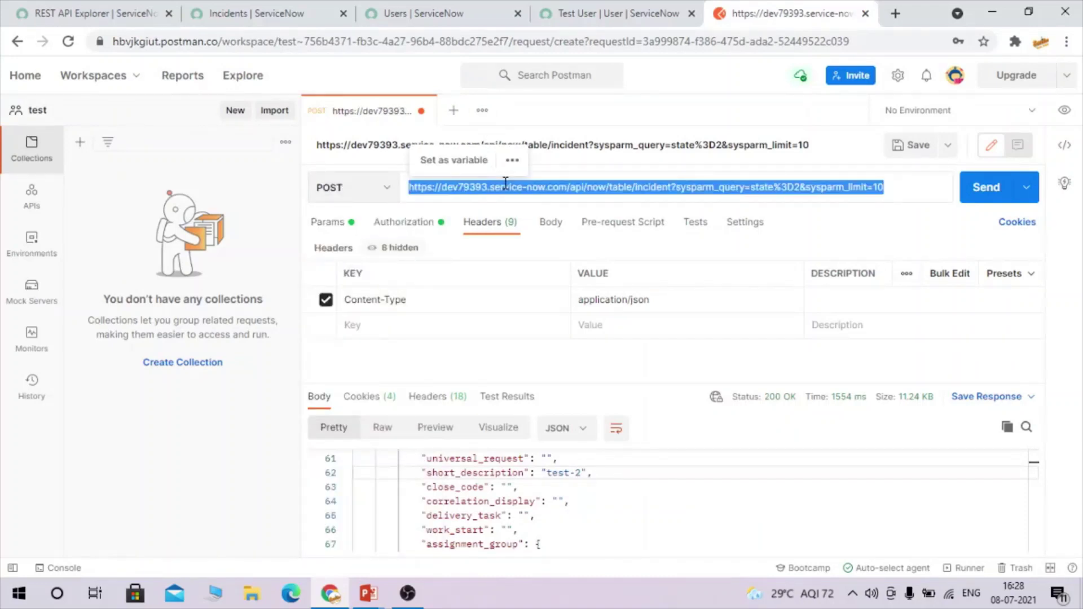
type("https://dev79393.service-now.com/api/now/table/incident")
left_click(621, 248)
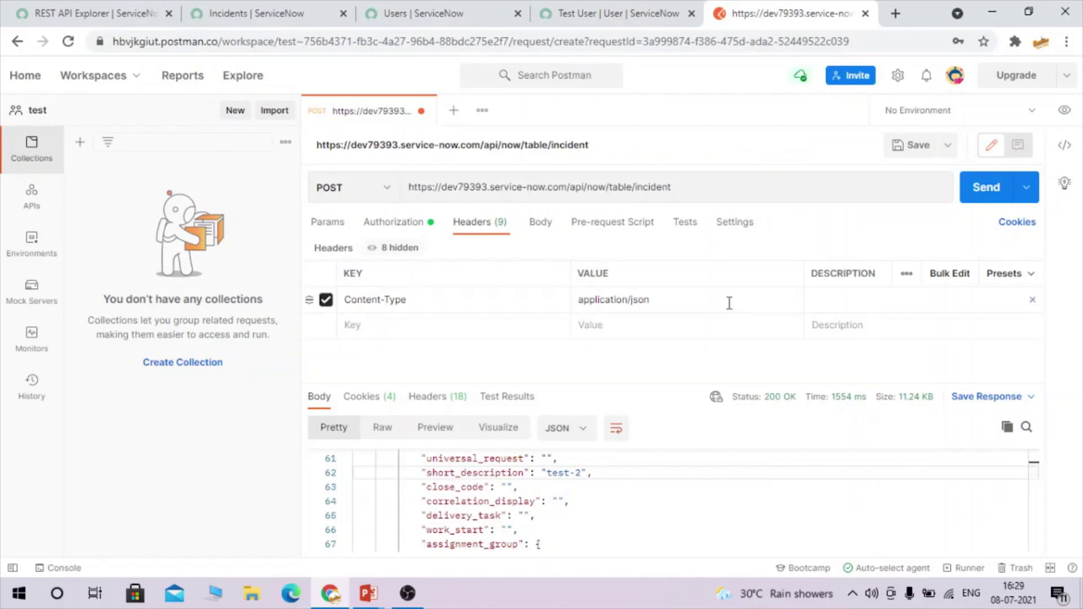
Copy the JSON body from the REST API Explorer and paste it as Postman's request body
left_click(533, 222)
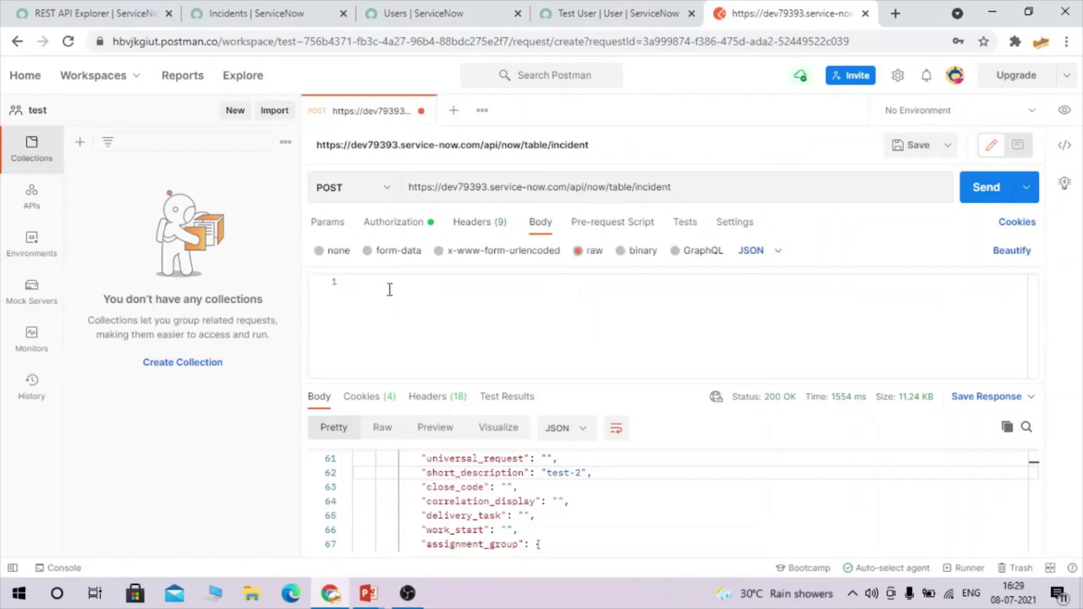
left_click(75, 12)
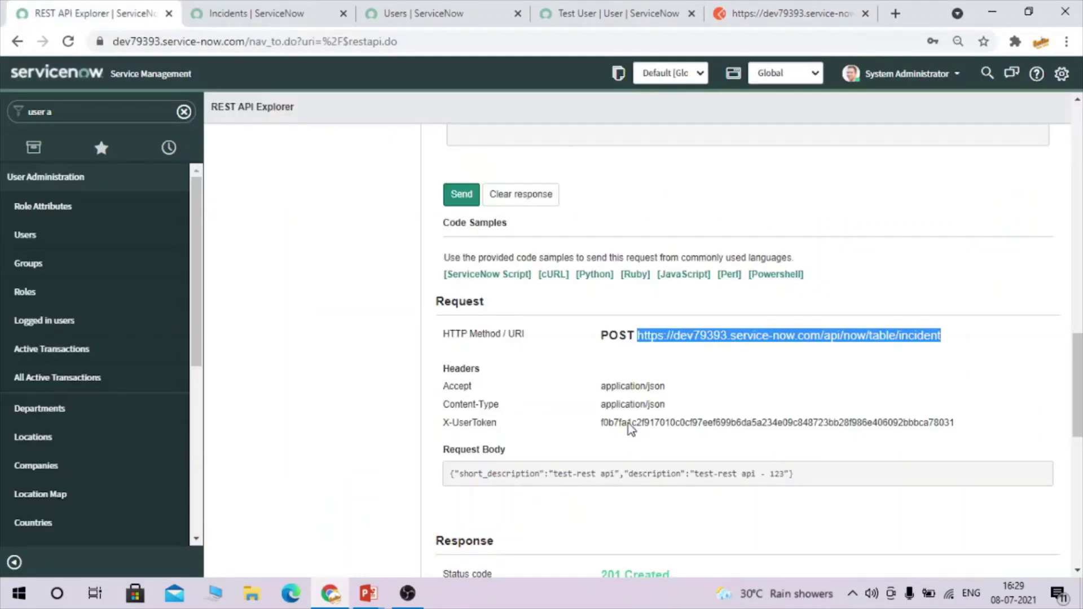
scroll(662, 437, "down", 3)
scroll(658, 431, "down", 3)
scroll(652, 427, "up", 2)
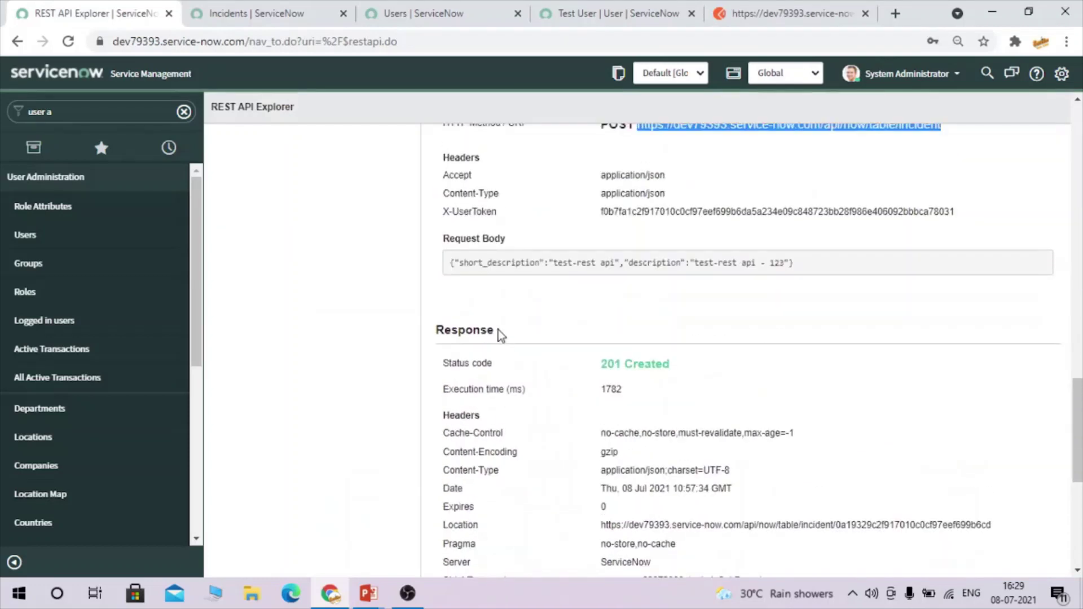
left_click_drag(797, 266, 459, 265)
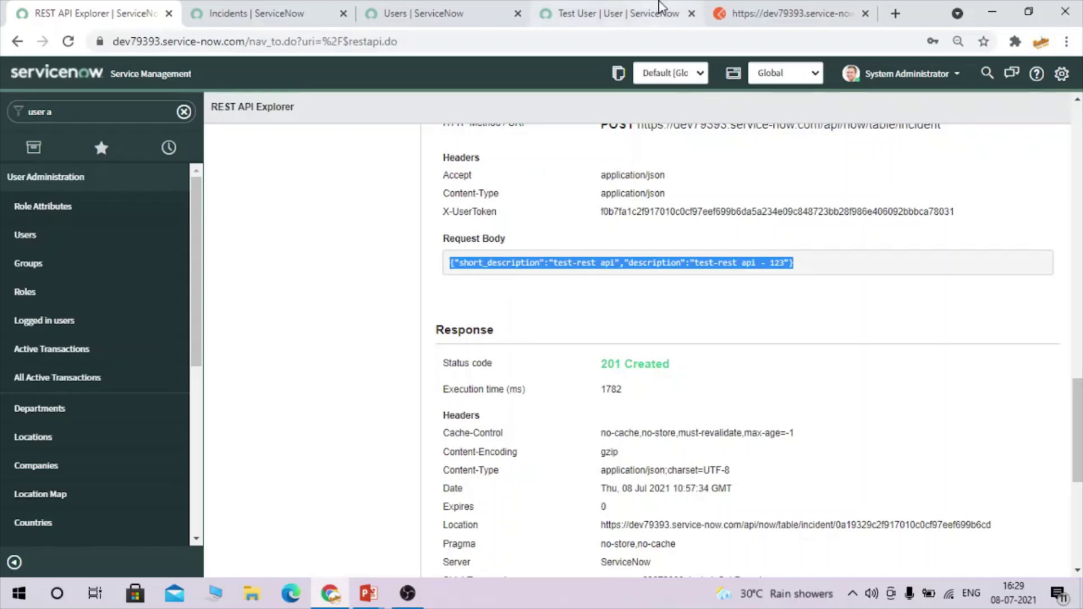
left_click(615, 13)
left_click(790, 13)
left_click(545, 304)
type("{\"short_description\":\"test-rest api\",\"description\":\"test-rest api - 123\"}")
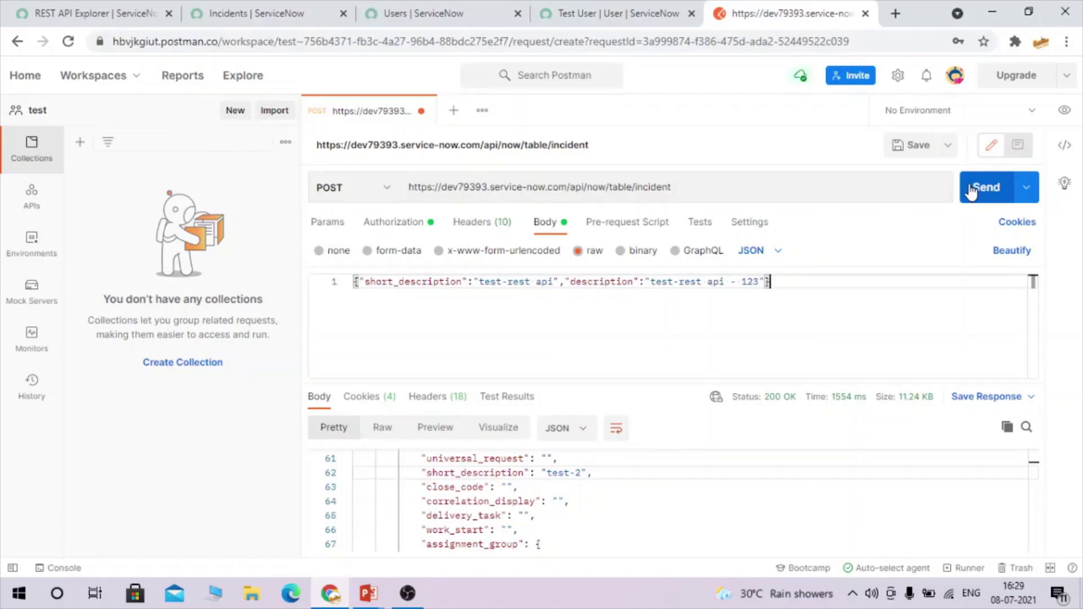
Set the pasted request body's format to raw JSON
left_click(774, 253)
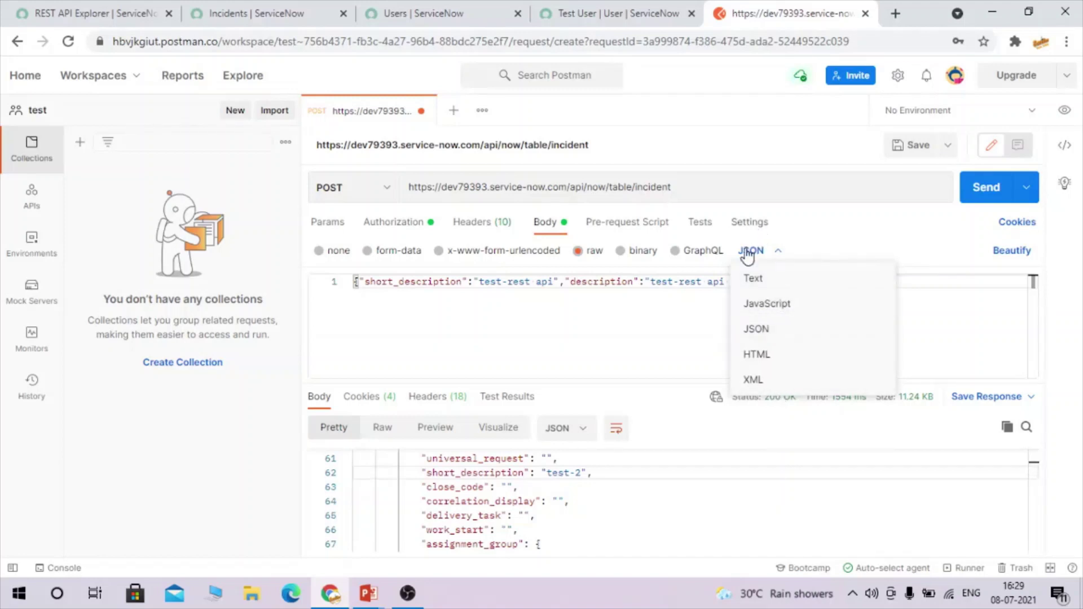
left_click(93, 13)
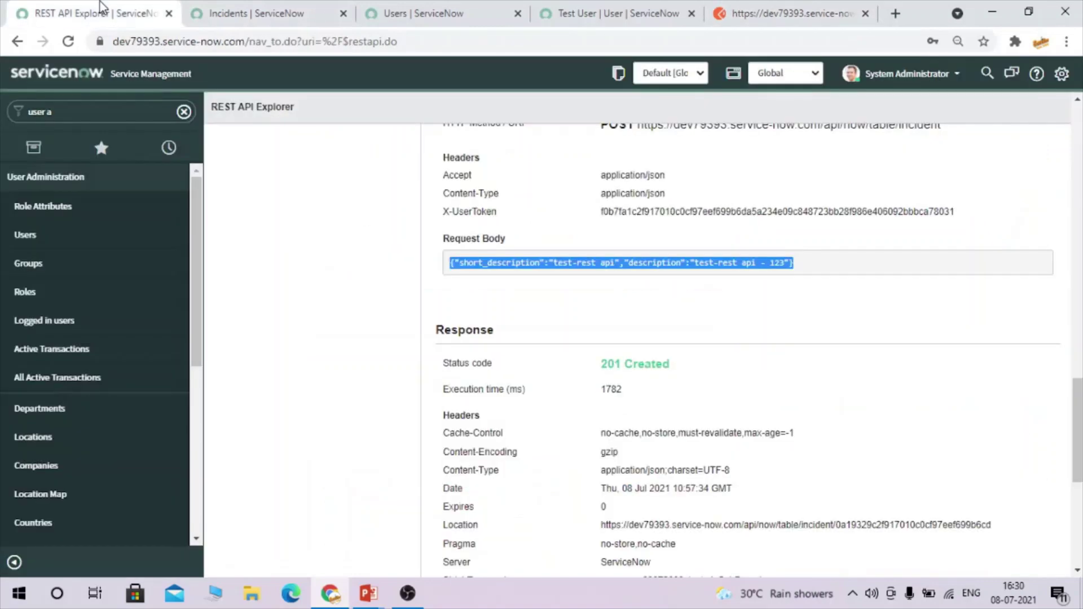
left_click(577, 331)
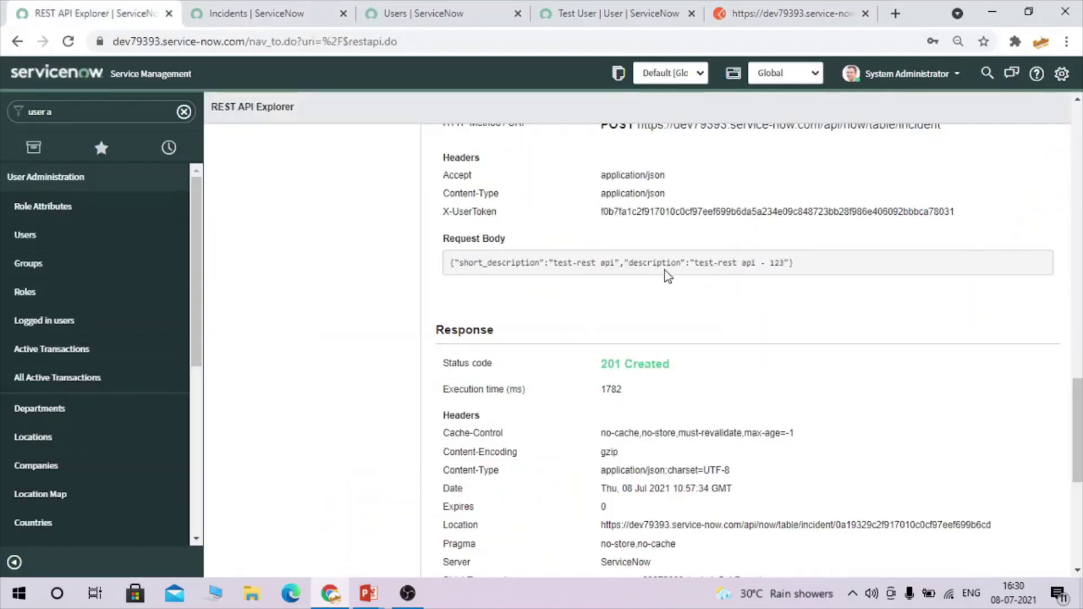
scroll(767, 250, "up", 2)
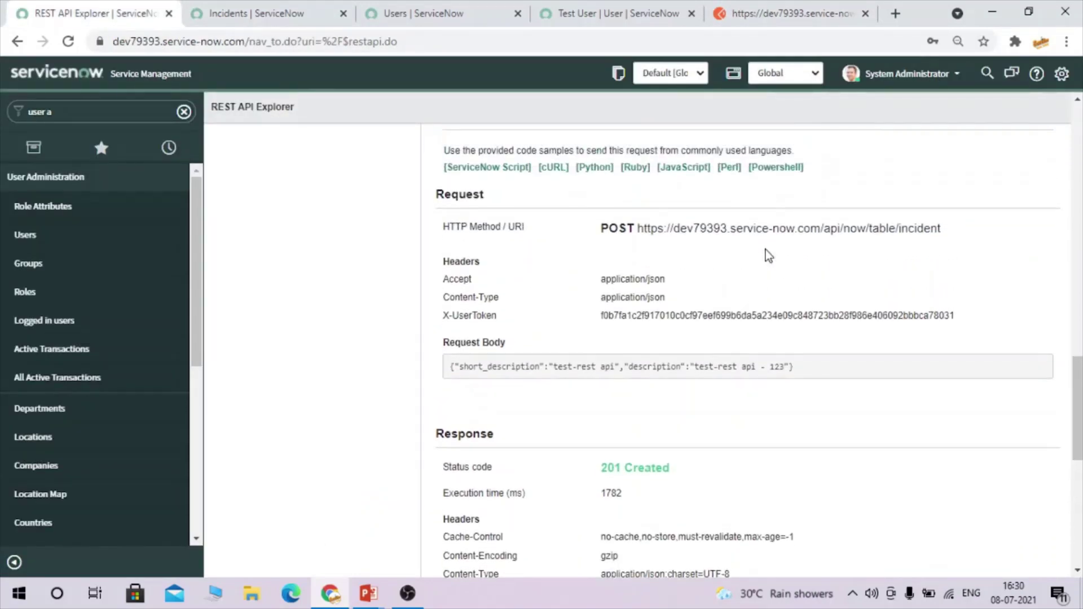
left_click(756, 13)
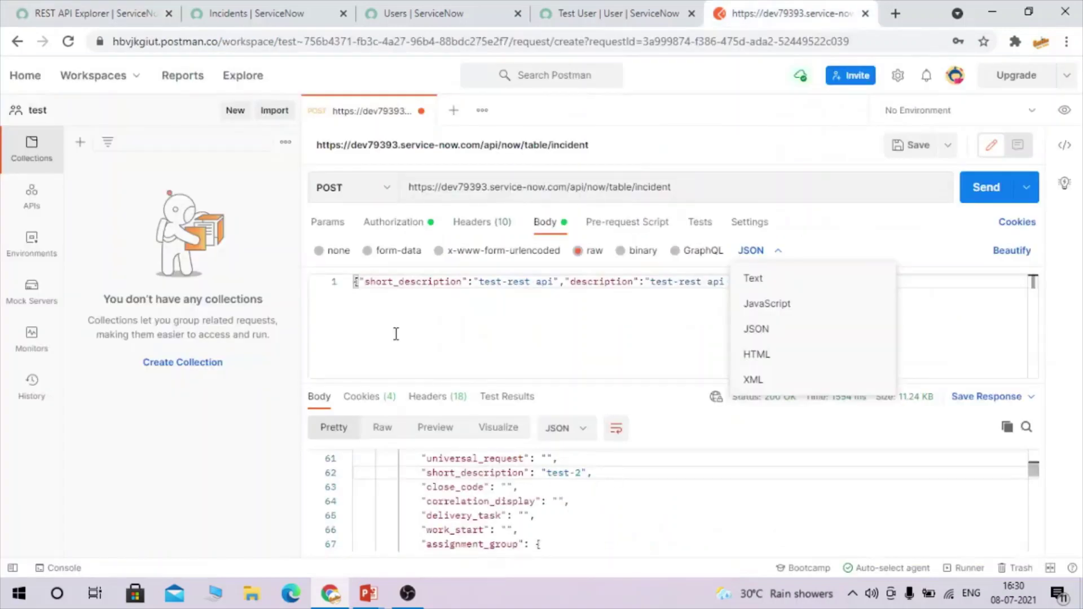
left_click(627, 305)
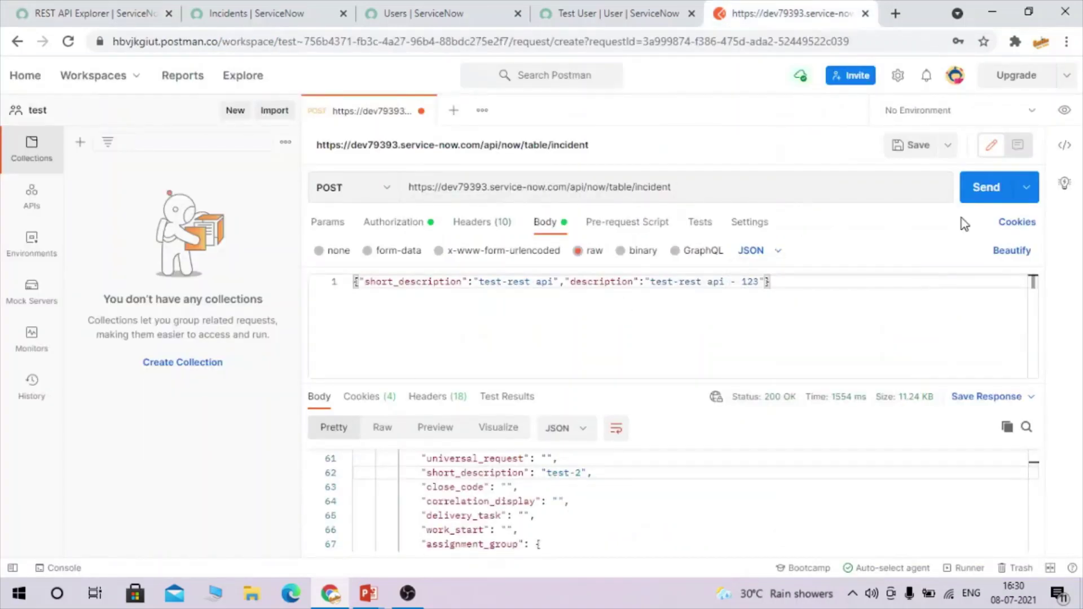
Send the POST and copy new incident number INC0010036 from the 201 Created response
left_click(1008, 193)
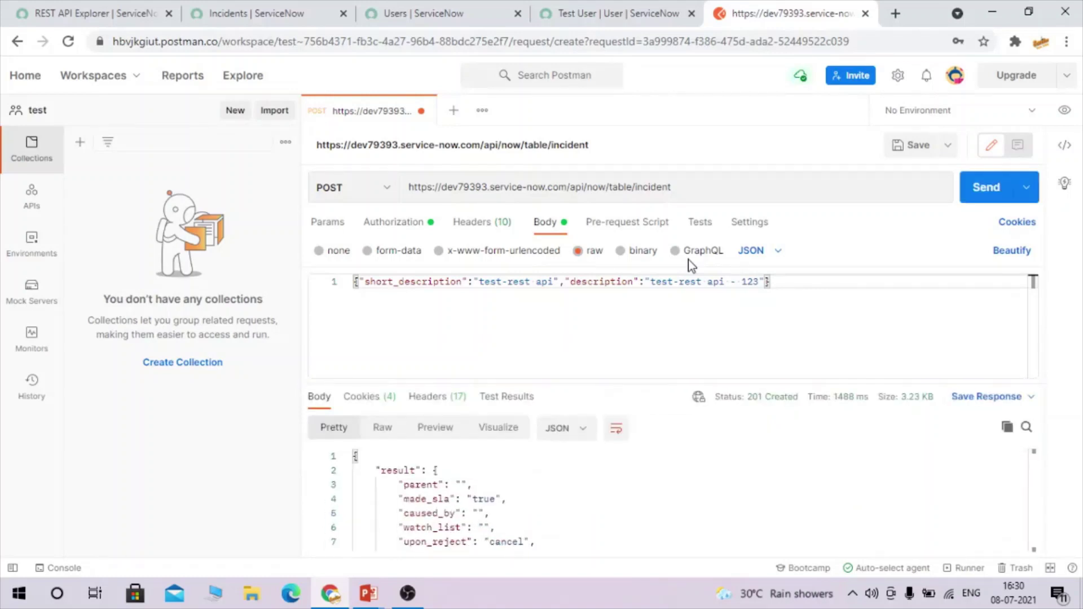
scroll(584, 501, "down", 3)
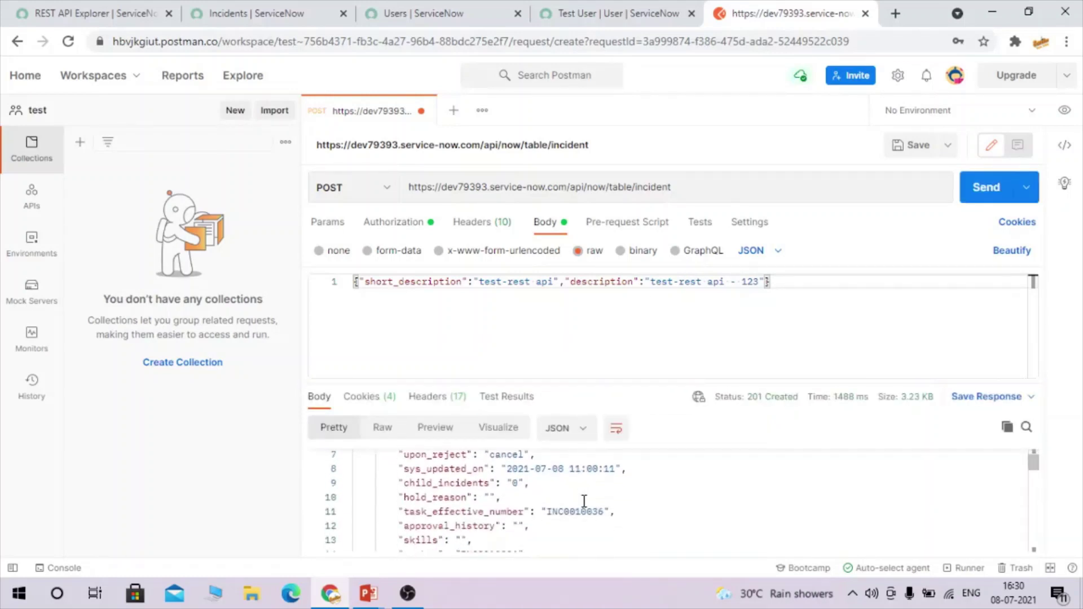
scroll(584, 501, "down", 1)
left_click(582, 499)
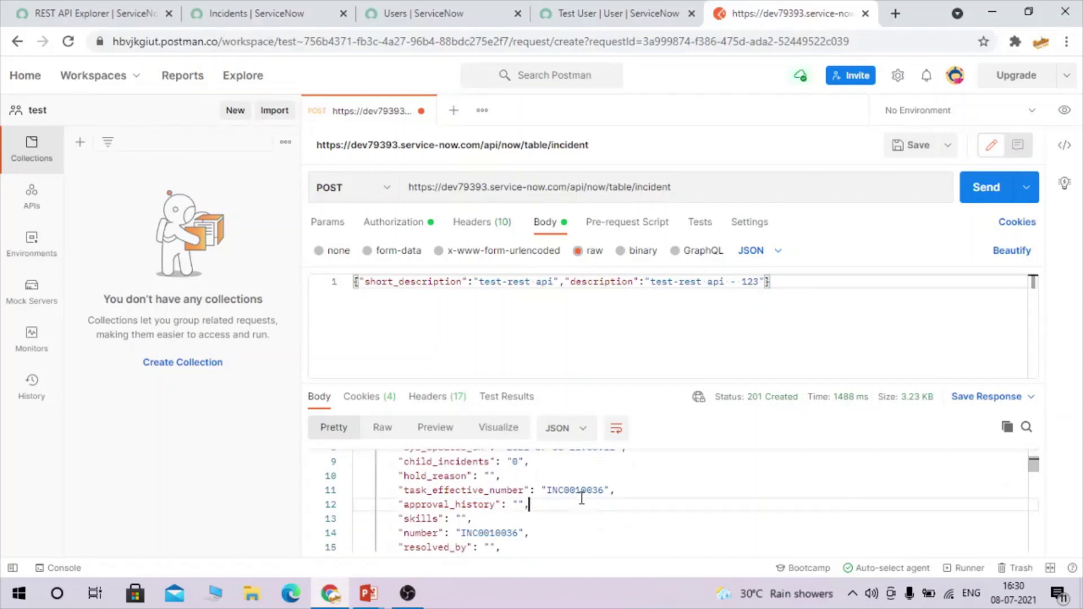
double_click(576, 491)
key("ctrl+c")
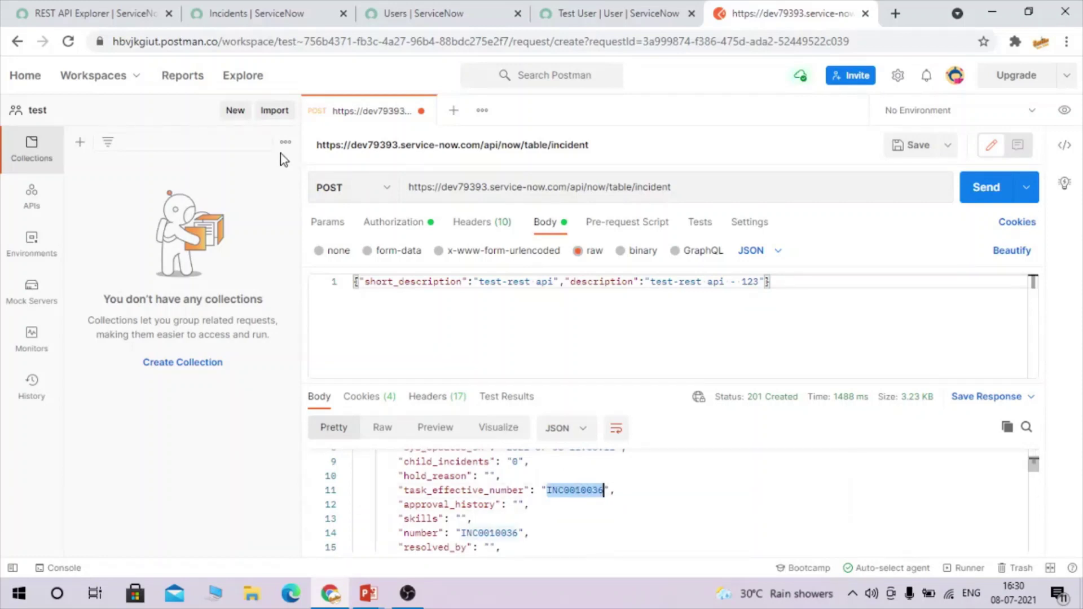
left_click(242, 12)
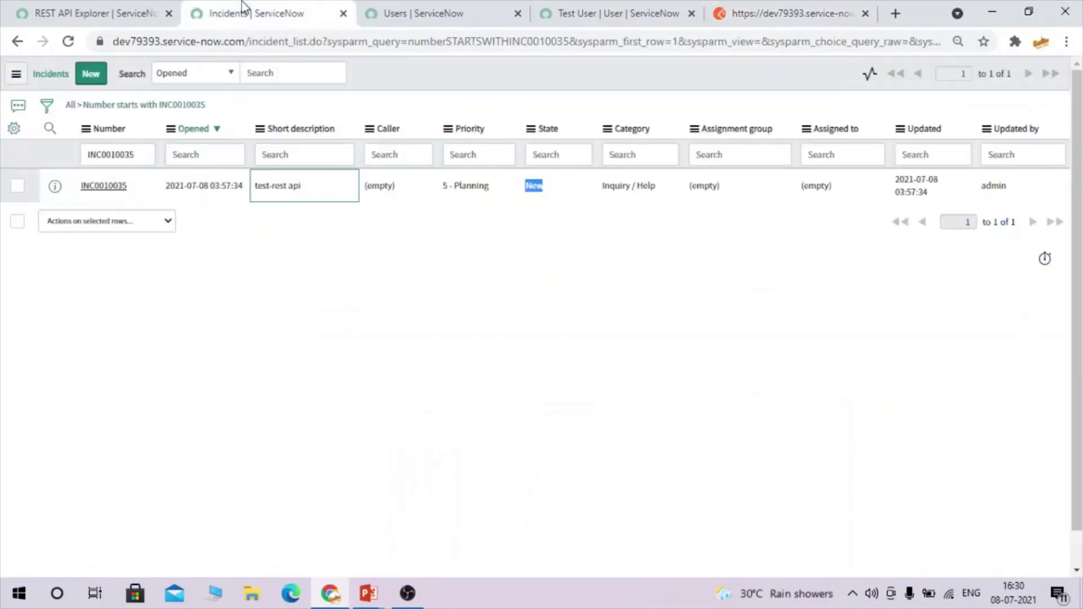
Filter the incident list by Number to INC0010036 to confirm the 'test-rest api' record in New state
left_click(69, 111)
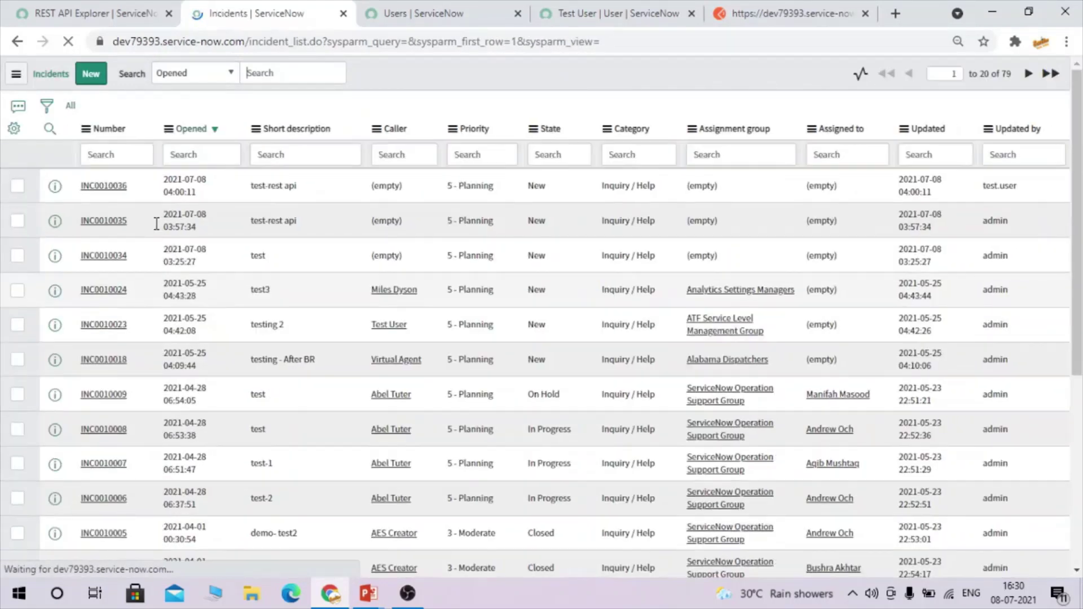
key("ctrl+v")
left_click(143, 154)
key("ctrl+v")
key("Return")
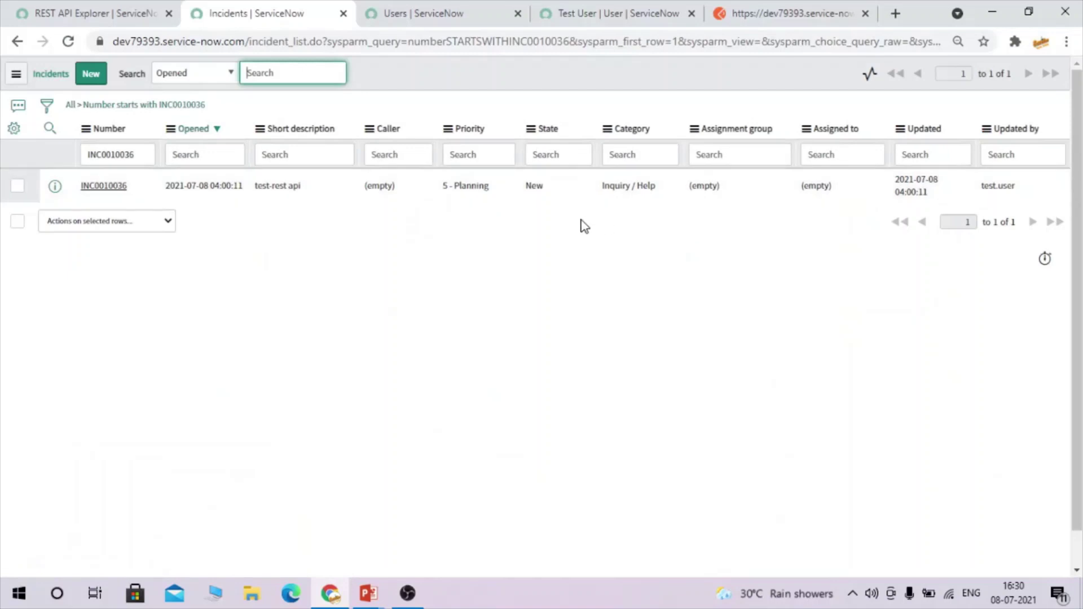
left_click(741, 10)
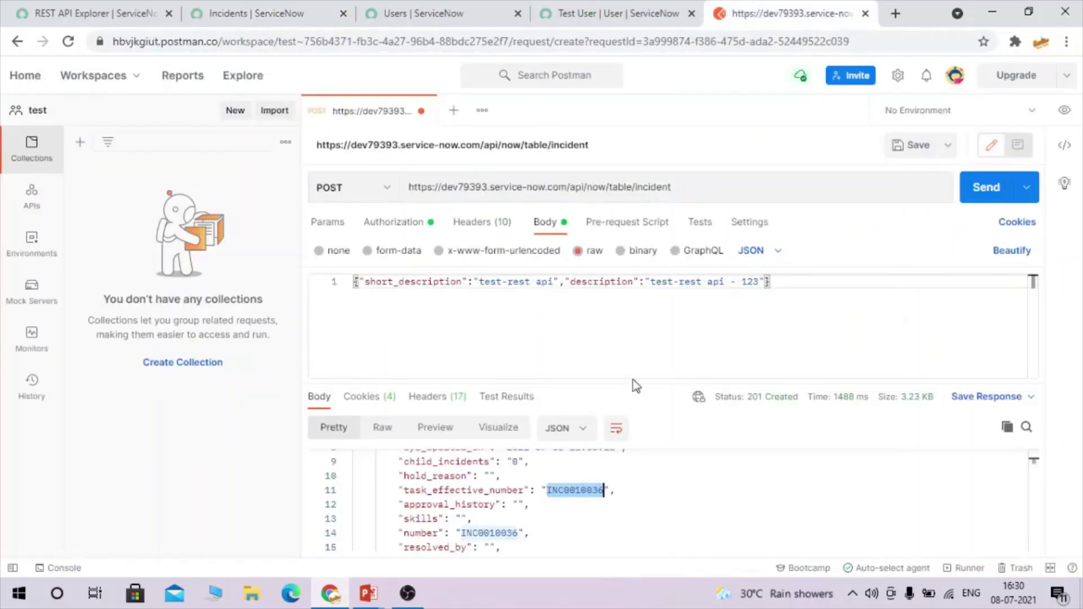
left_click(50, 7)
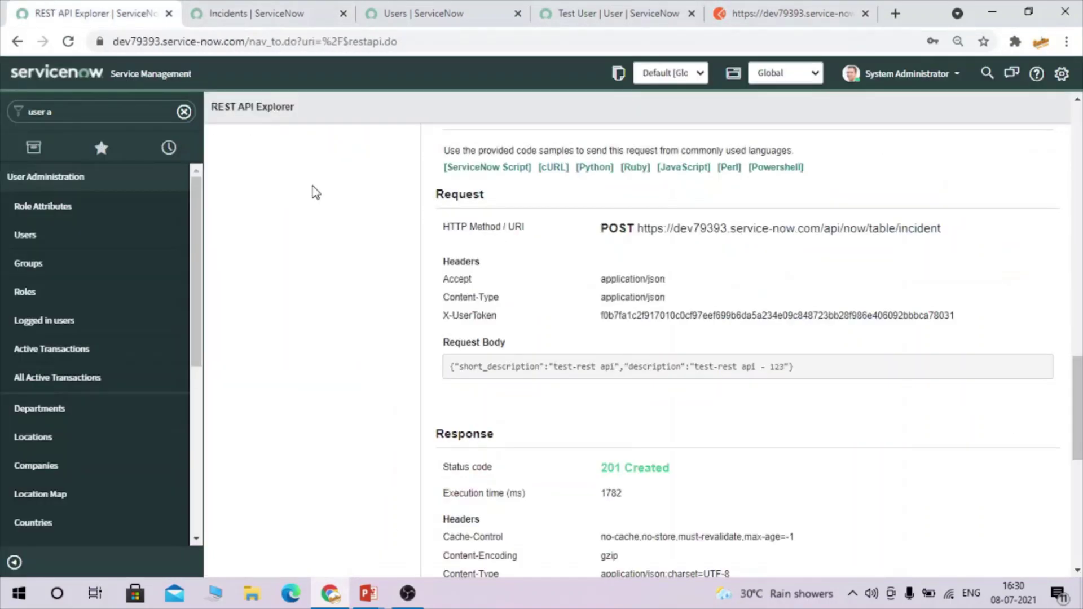
Open the Modify a record (PUT) form in the REST API Explorer and select the sys_id in its URL
scroll(313, 186, "up", 15)
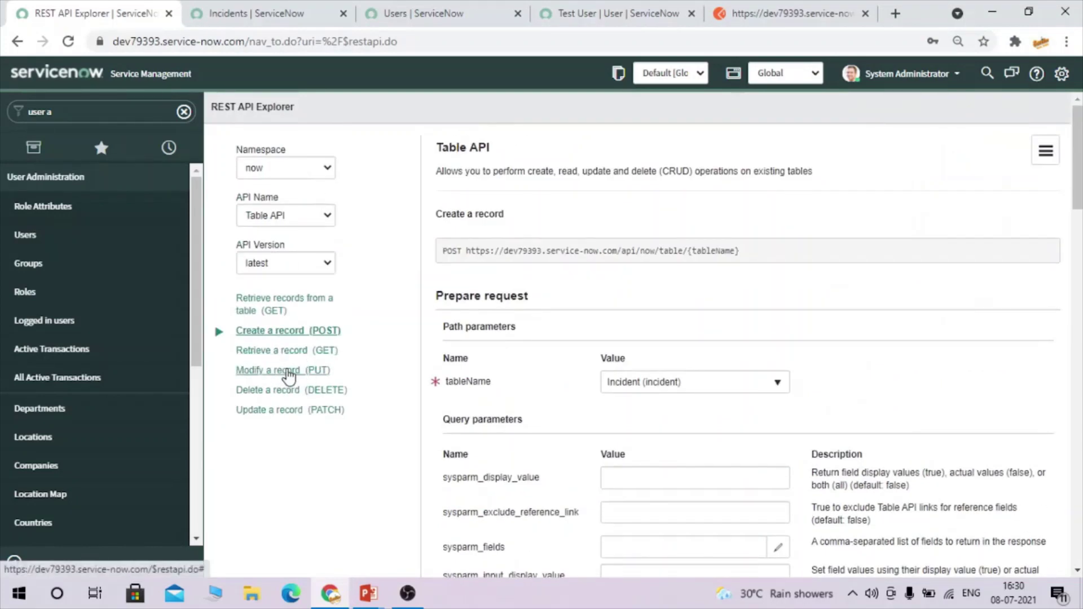
left_click(290, 371)
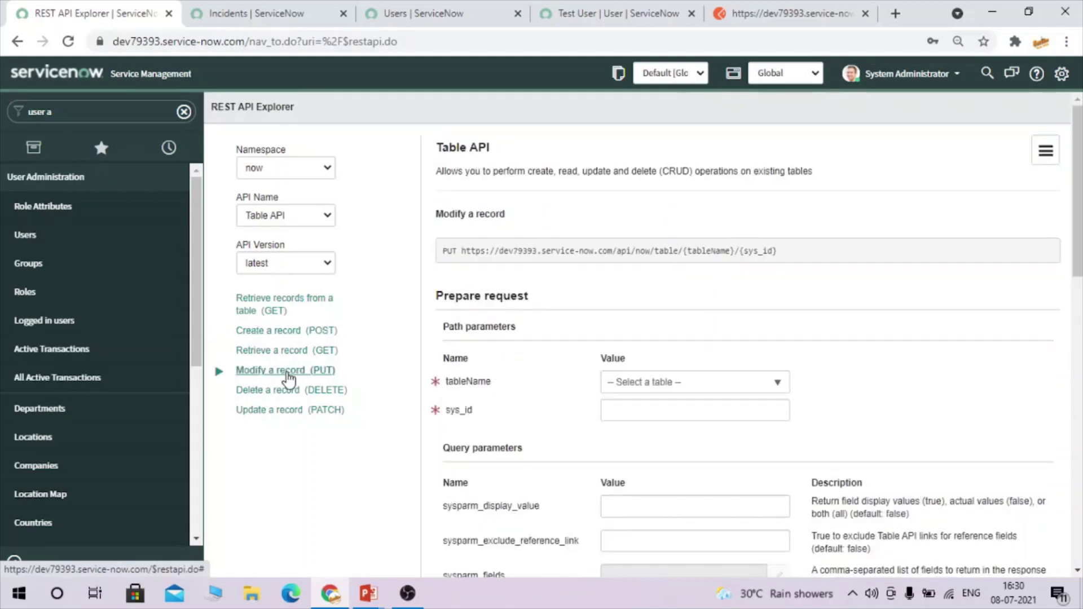
double_click(762, 252)
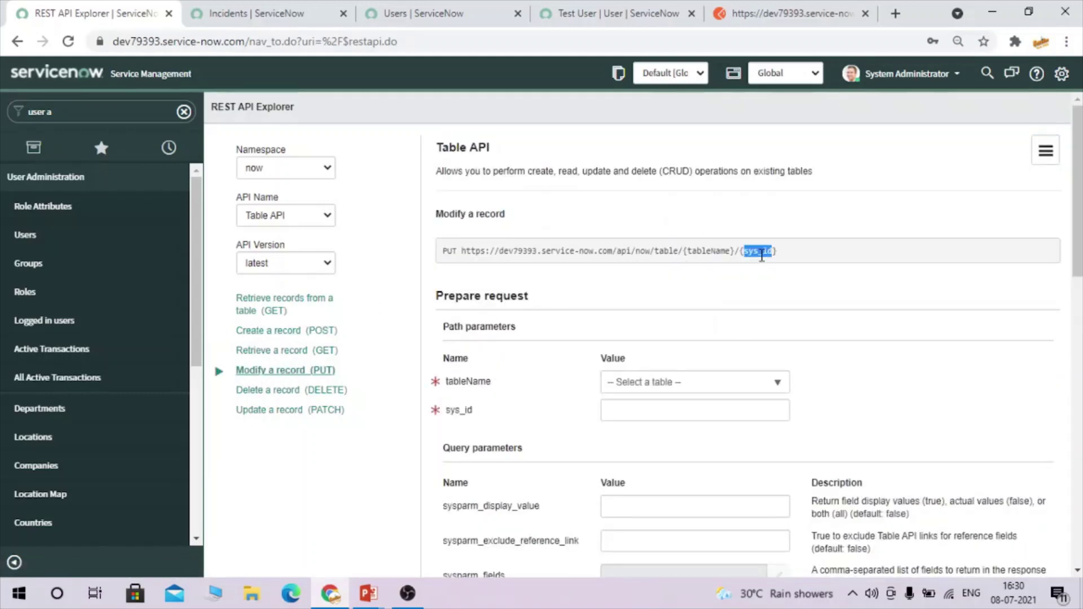
left_click_drag(823, 260, 486, 271)
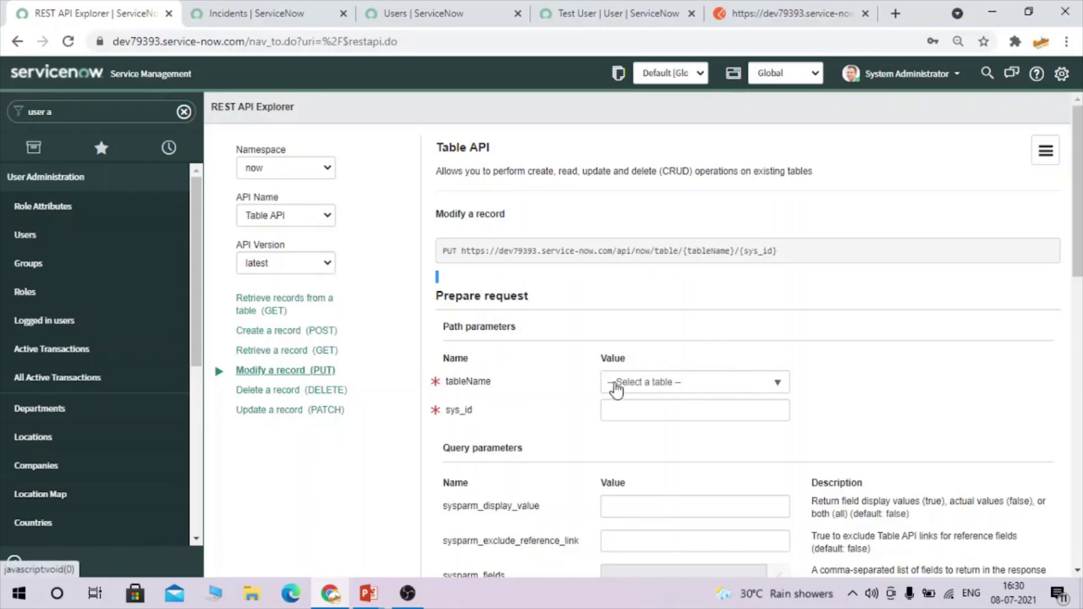
Choose Incident (incident) as the tableName for the PUT request
left_click(716, 390)
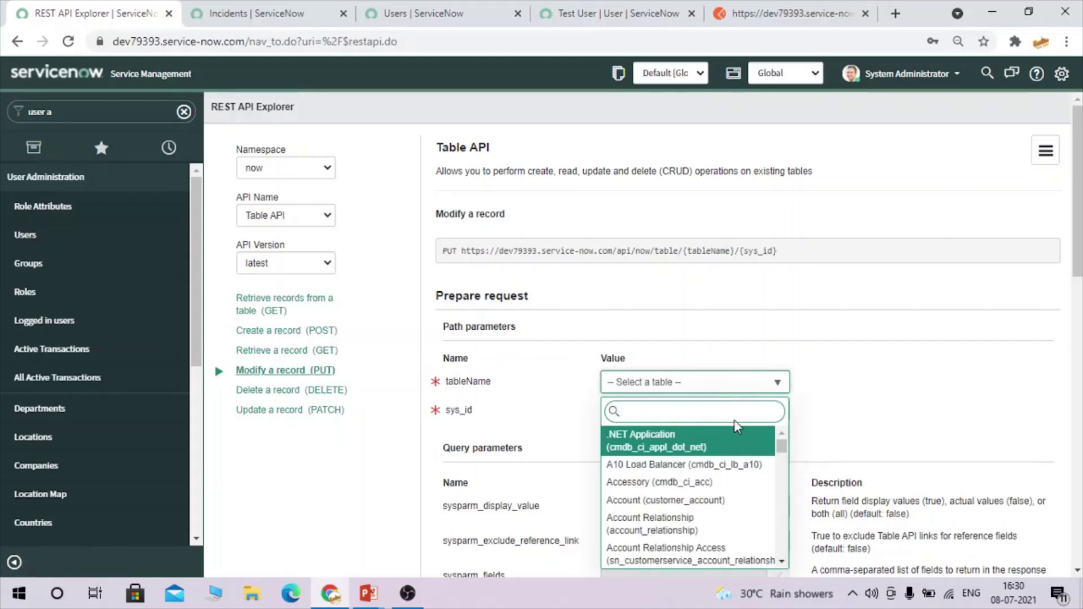
type("incident")
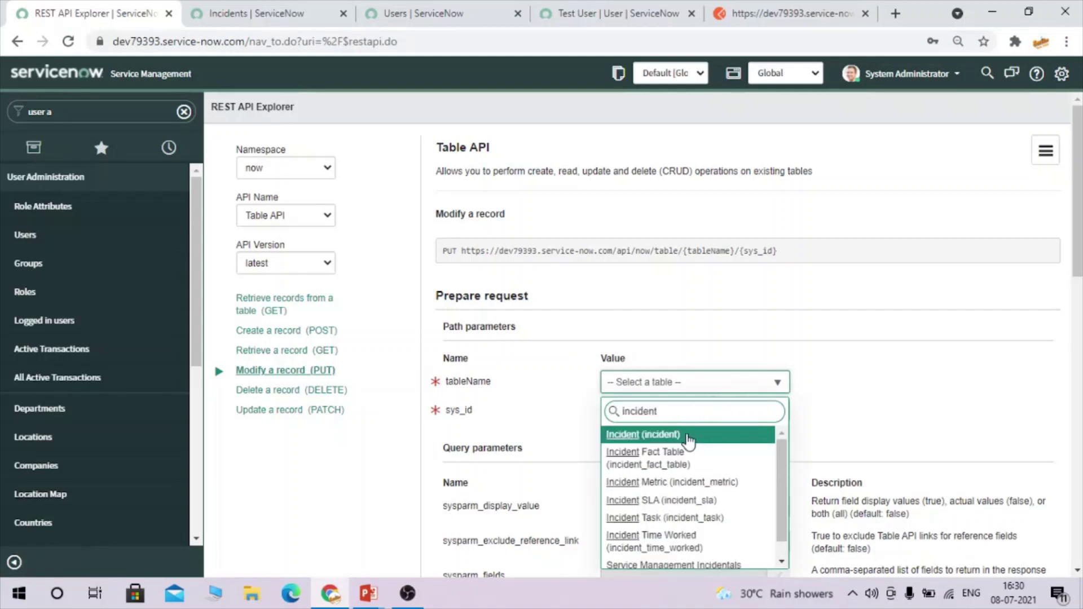
left_click(688, 437)
left_click(638, 452)
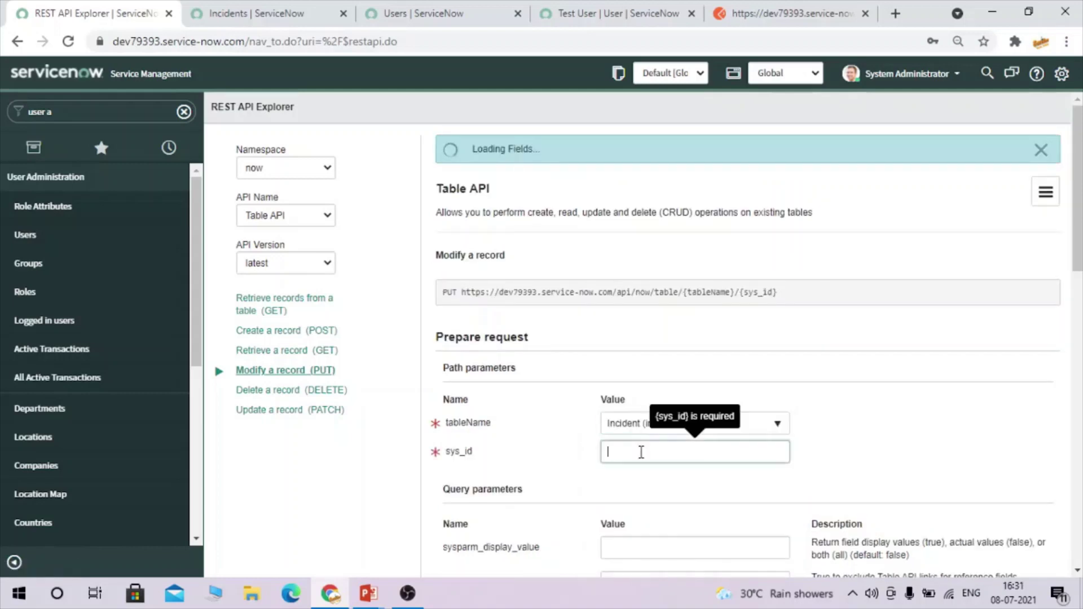
left_click(248, 12)
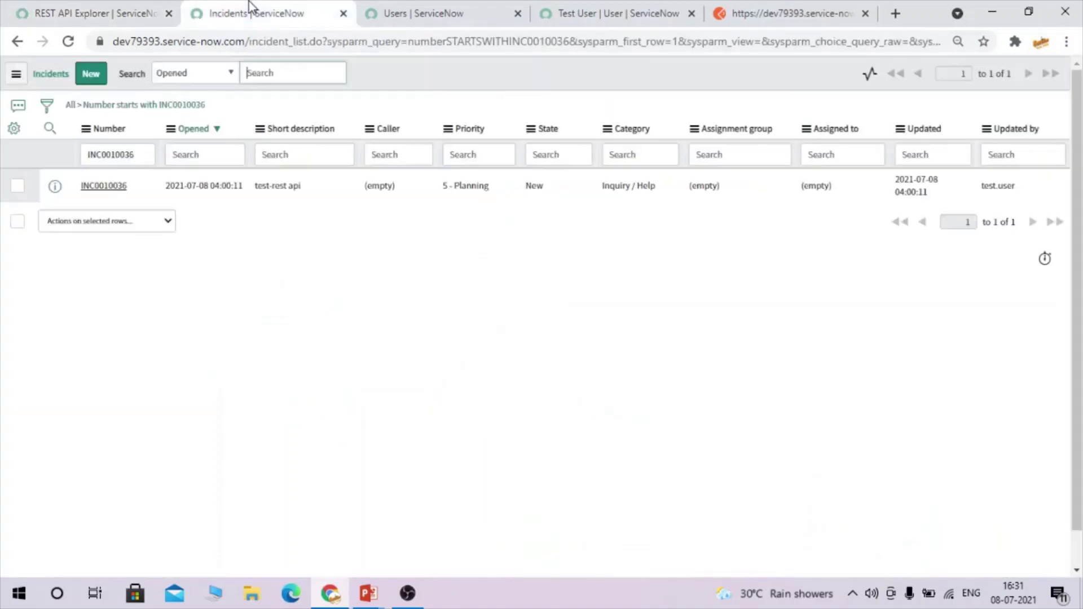
Copy INC0010036's sys_id from the incident list into the PUT request's sys_id field
right_click(96, 179)
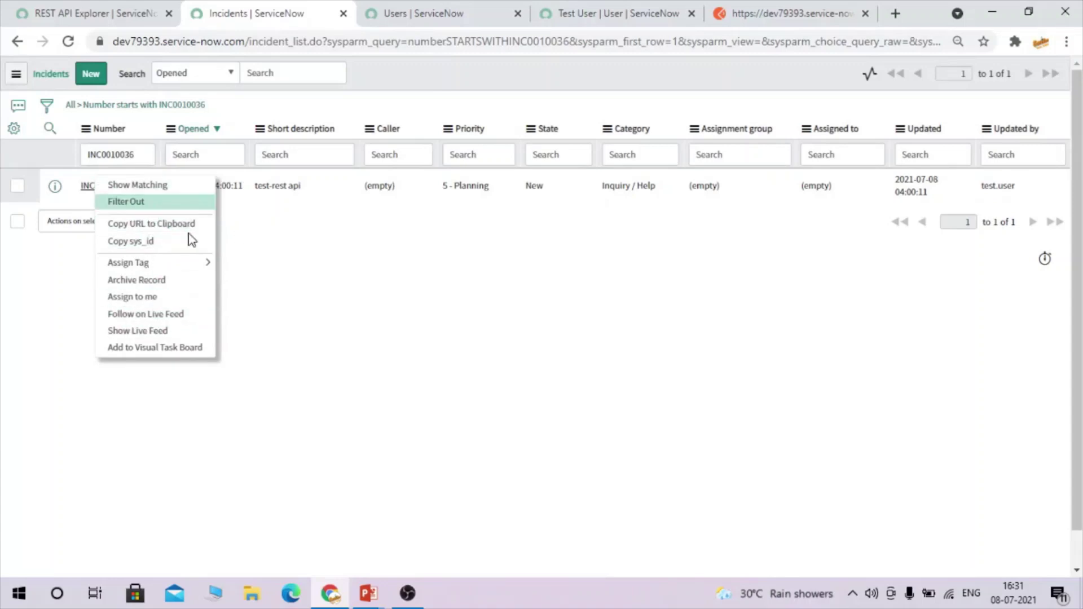
left_click(157, 241)
left_click(93, 13)
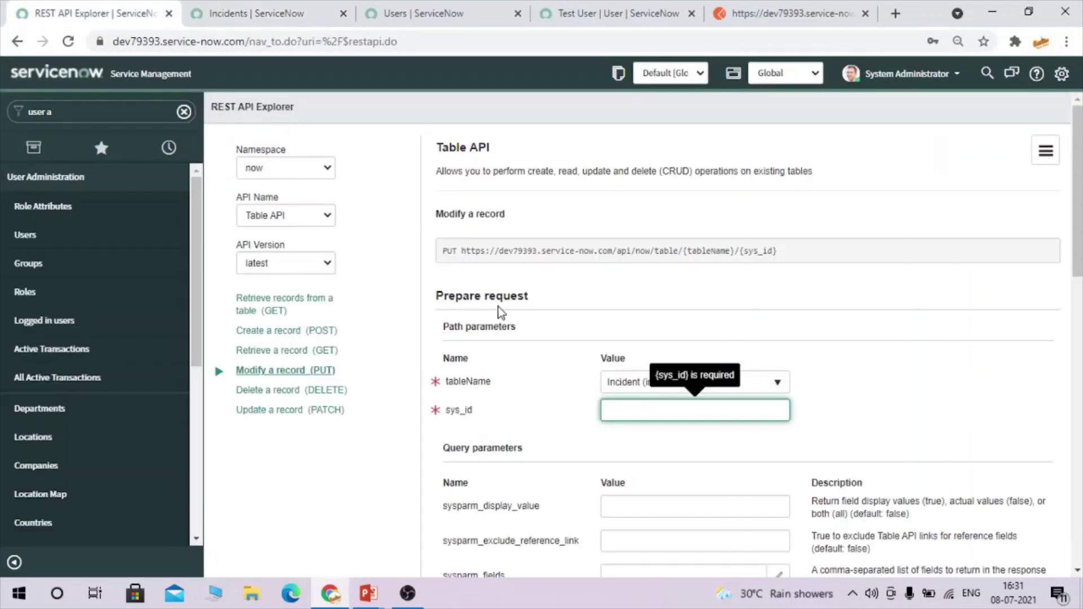
type("ecb932d82f917010c0cf97eef699b6f8")
Add a Short Description field to the PUT request body
scroll(757, 490, "down", 7)
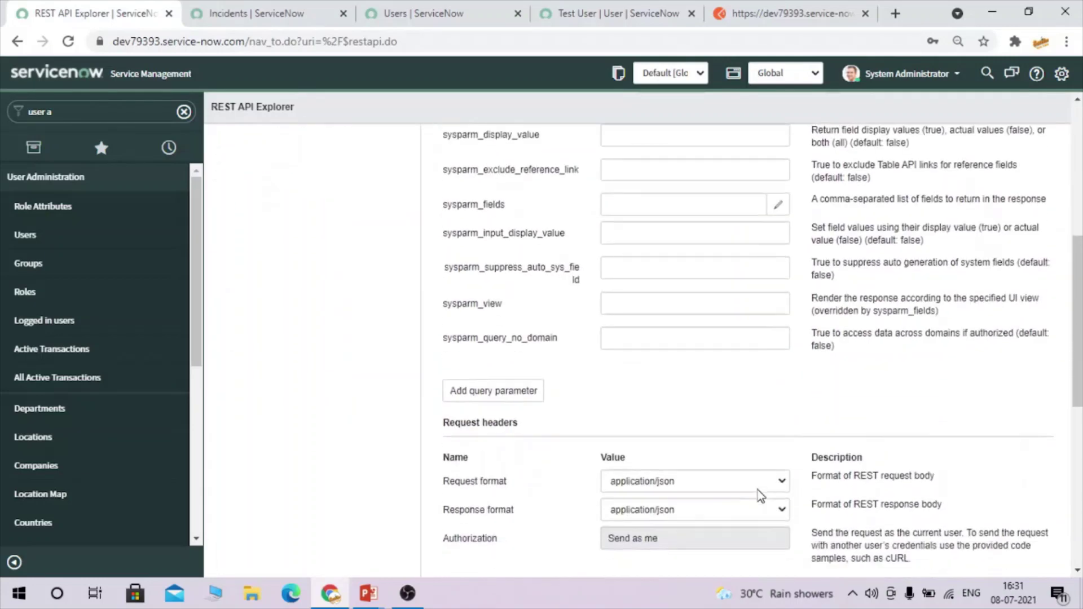
scroll(757, 495, "down", 6)
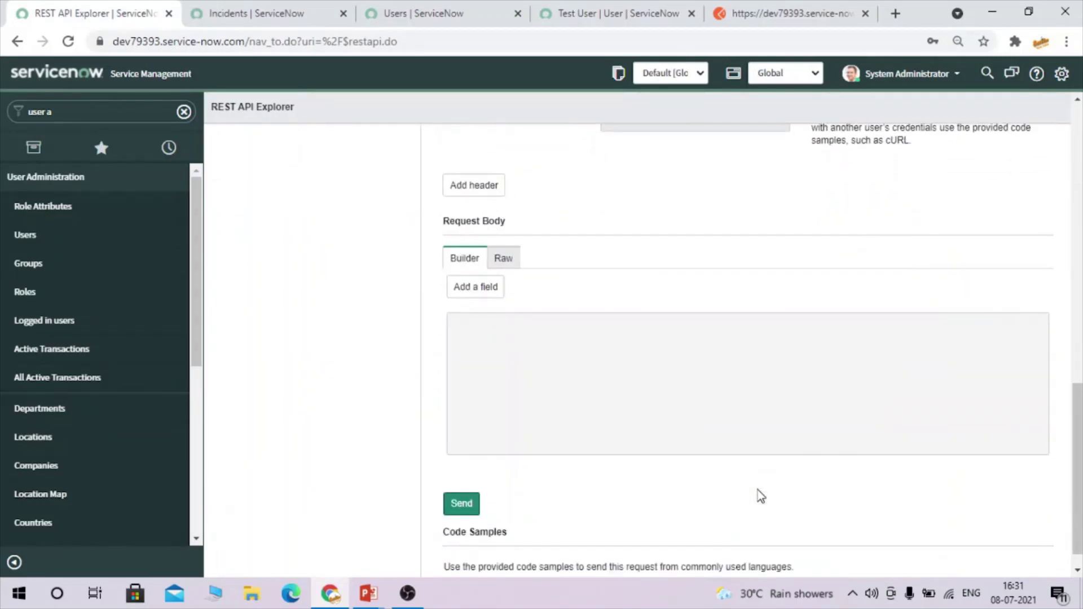
left_click(476, 288)
left_click(516, 294)
type("sho")
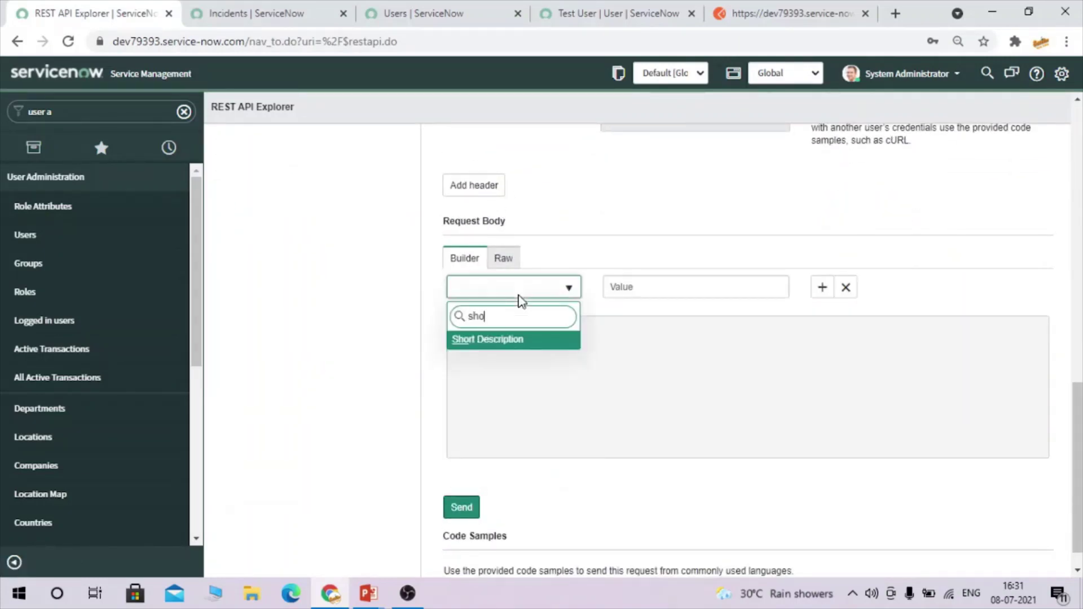
left_click(508, 341)
Set the short description to 'rest api explorer - update' and send the PUT request
left_click(289, 13)
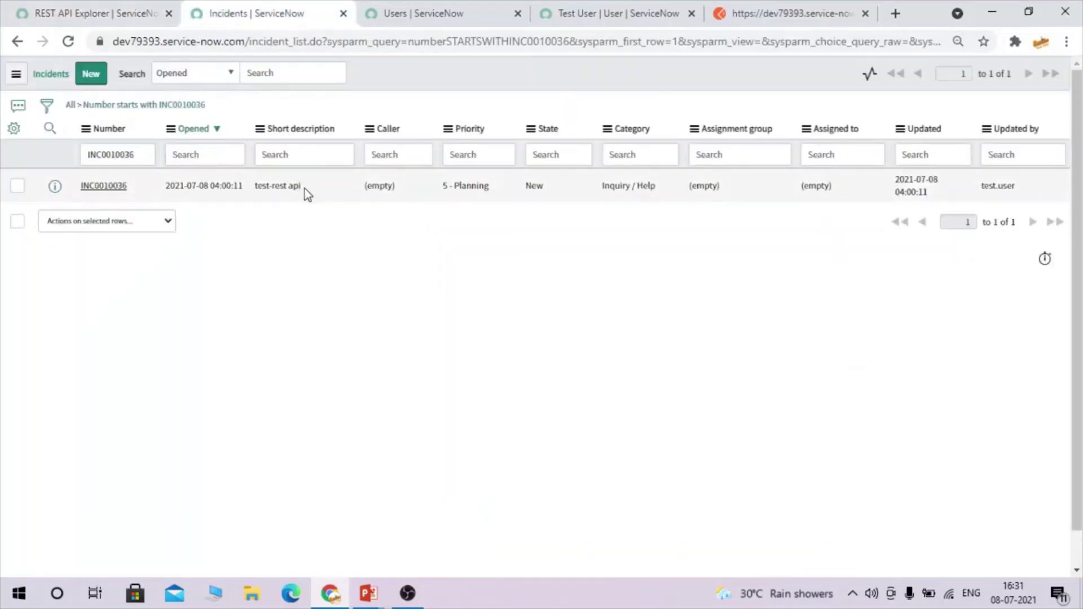
left_click(133, 17)
left_click(635, 281)
type("rest api explorer - update")
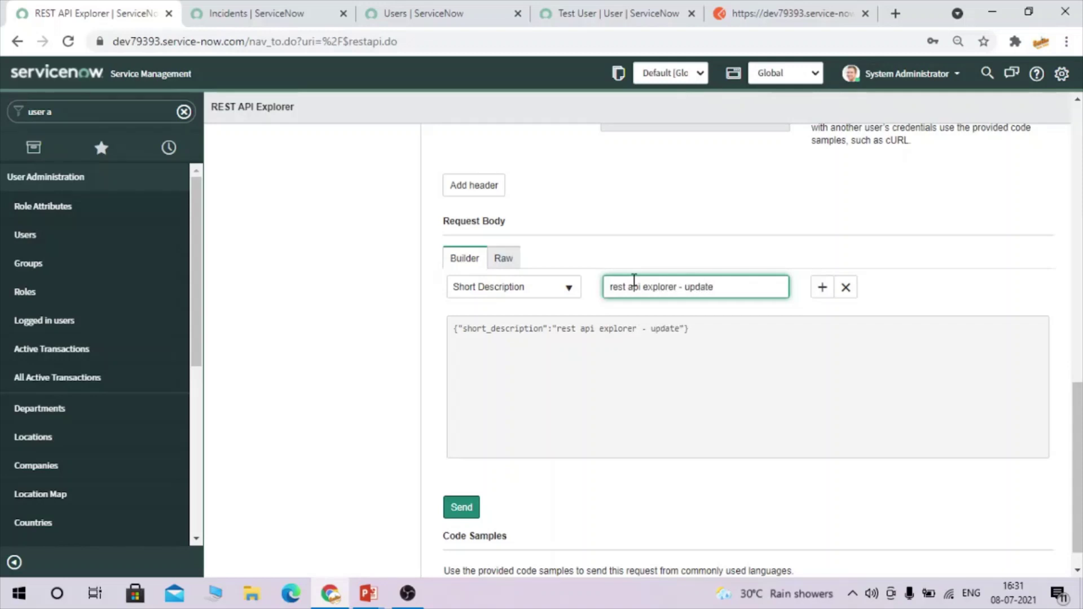
left_click(462, 510)
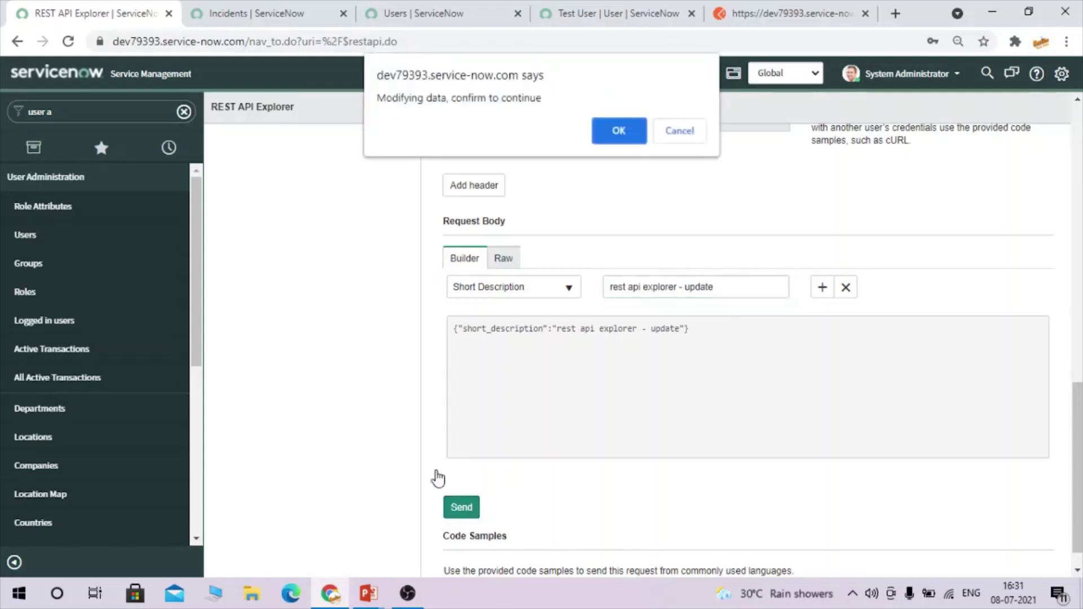
Confirm the update and reload the list to verify INC0010036 reads 'rest api explorer - update'
left_click(618, 130)
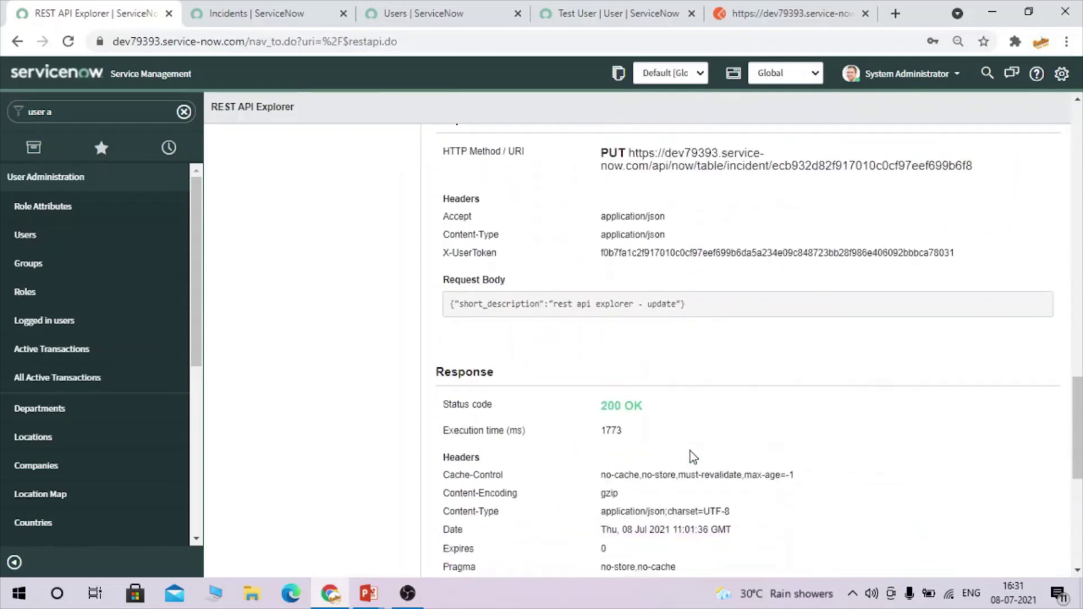
left_click(239, 1)
left_click(68, 42)
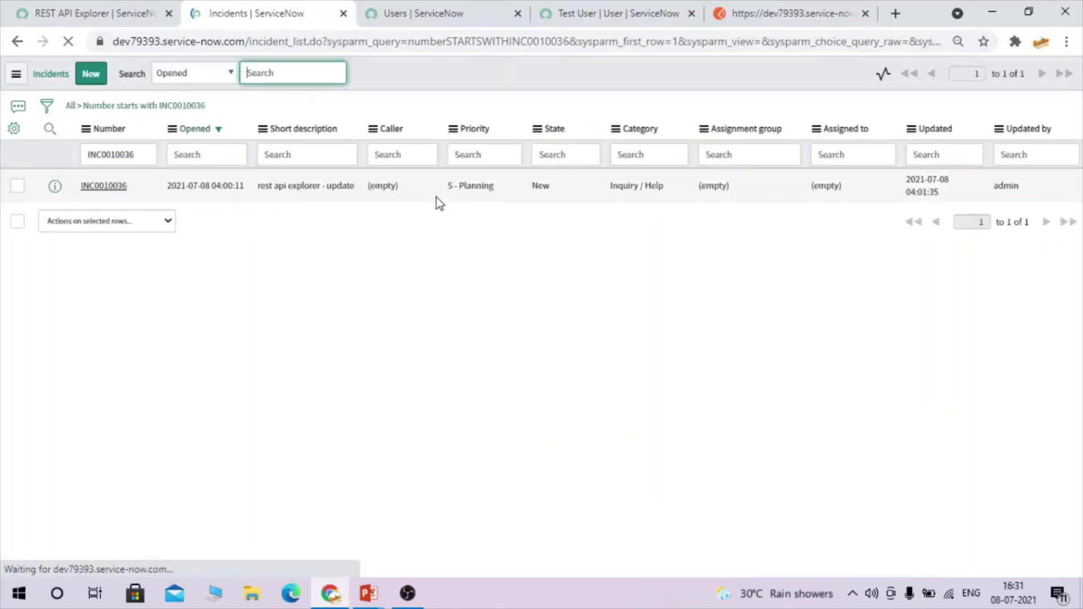
left_click_drag(256, 184, 348, 188)
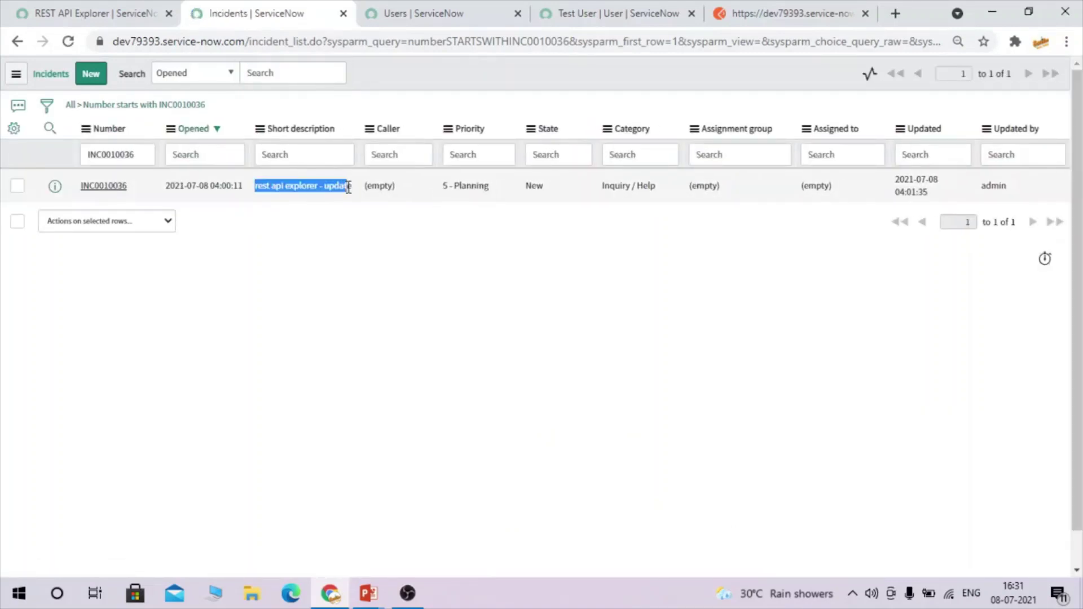
left_click(415, 262)
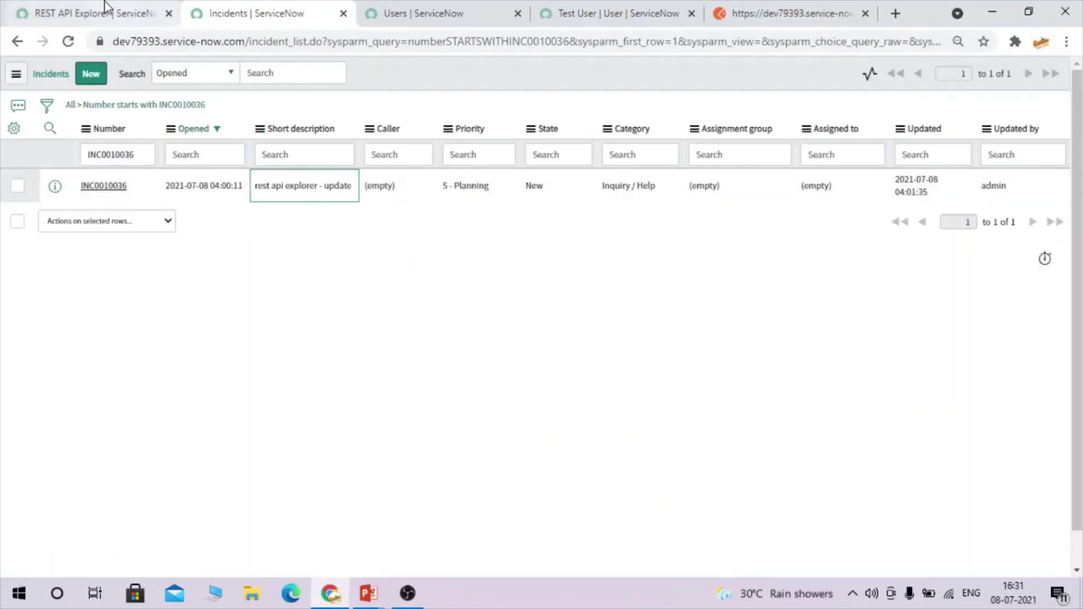
left_click(103, 1)
left_click(753, 7)
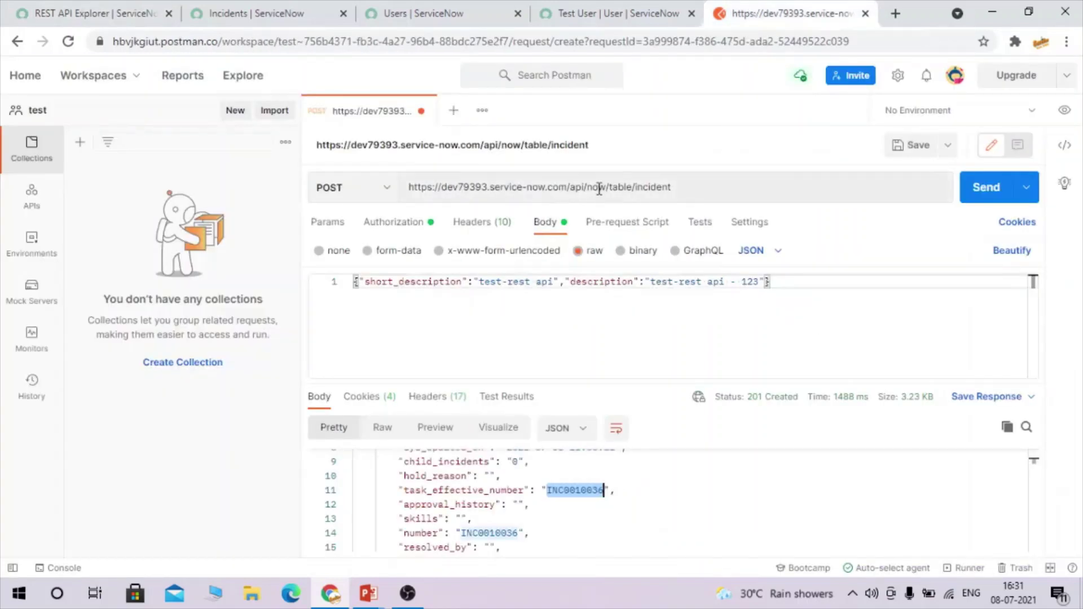
Change Postman's request method to PUT and copy the PUT request URI from the REST API Explorer
left_click(339, 187)
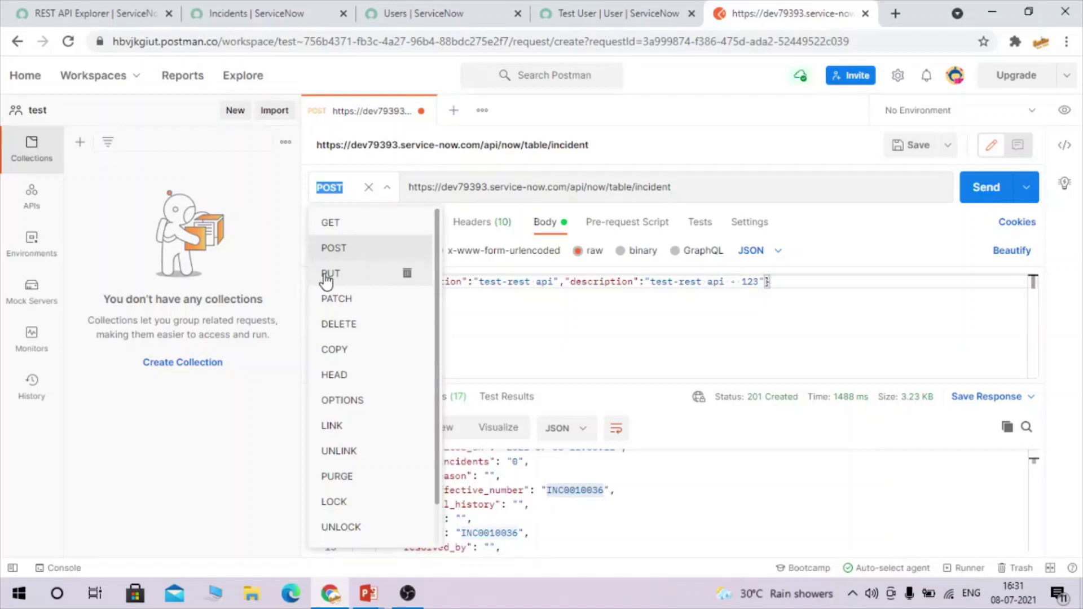
left_click(327, 276)
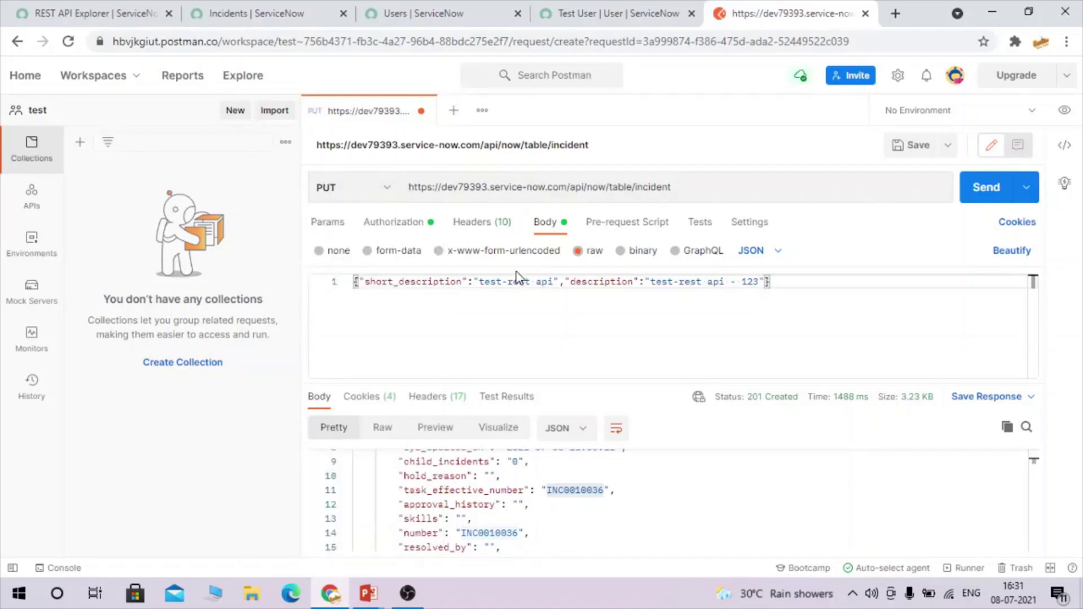
left_click(73, 8)
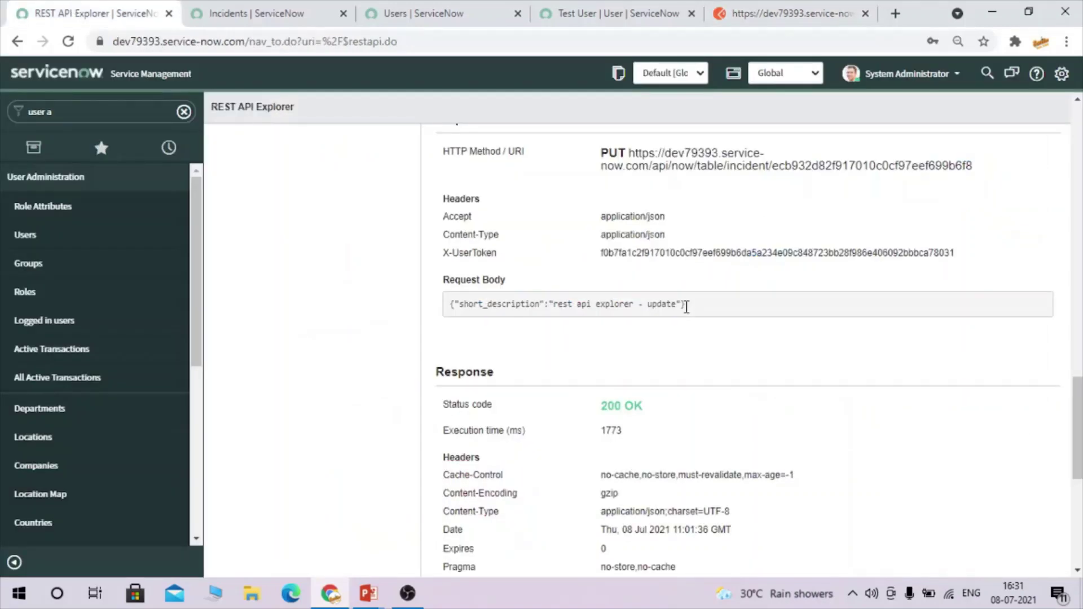
scroll(687, 306, "down", 7)
scroll(687, 307, "up", 12)
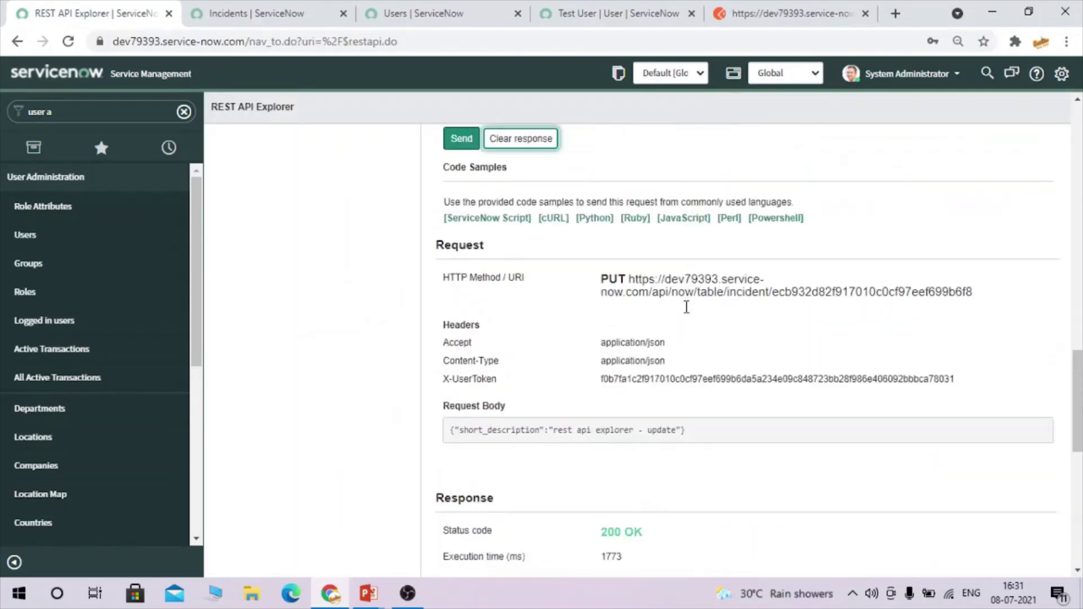
scroll(687, 311, "up", 3)
scroll(687, 310, "down", 3)
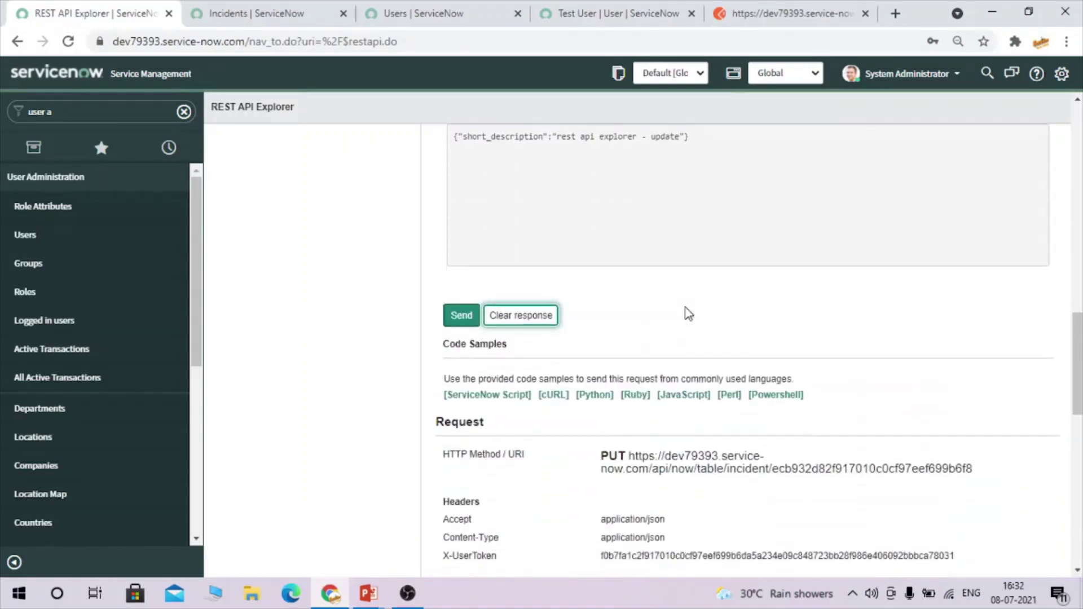
left_click_drag(628, 445, 985, 457)
key("ctrl+c")
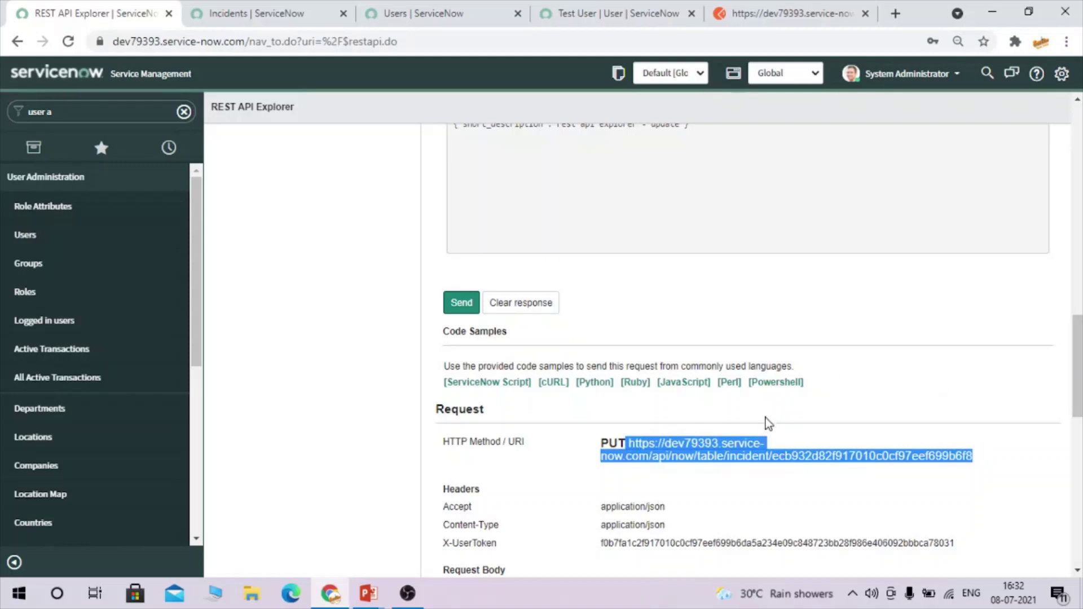
left_click(660, 461)
left_click_drag(978, 455, 631, 444)
left_click(744, 36)
Replace Postman's request URL with the incident URI ending in sys_id ecb932d82f917010c0cf97eef699b6f8
left_click(739, 14)
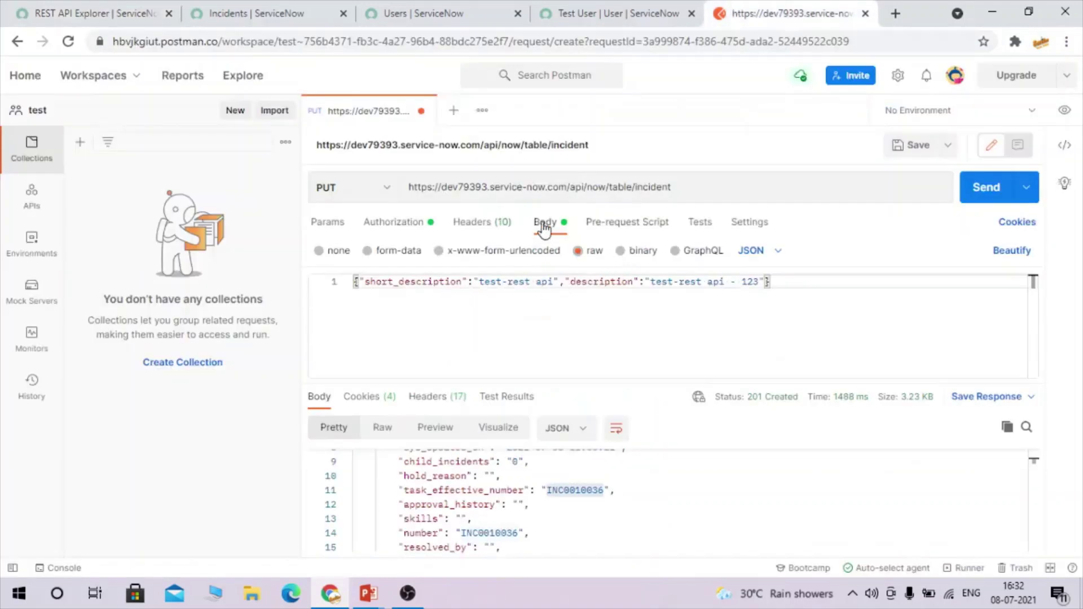
left_click(532, 187)
key("ctrl+a")
key("ctrl+v")
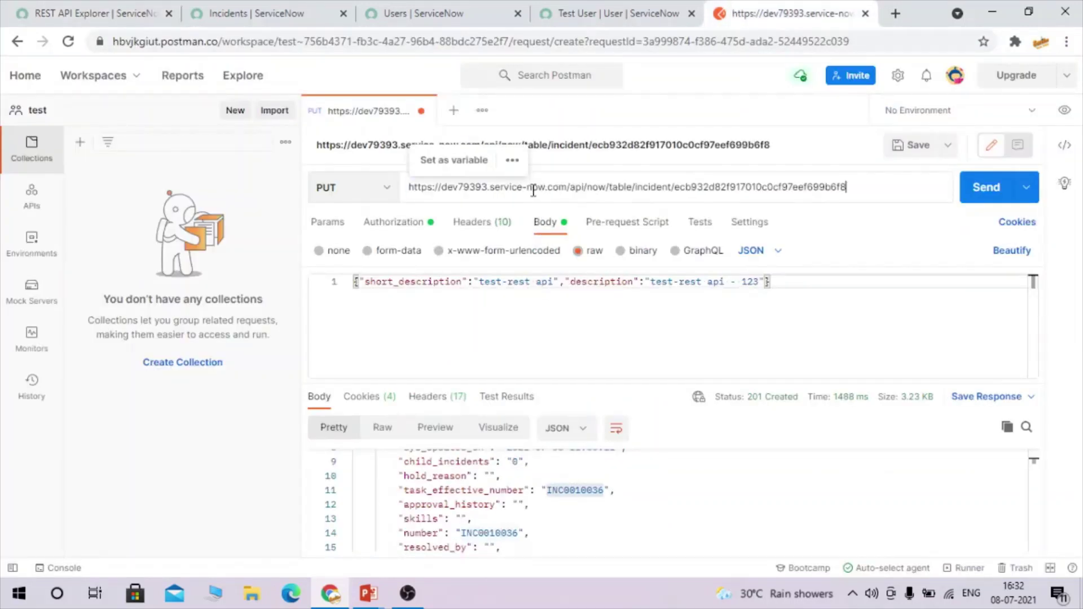
left_click(623, 286)
Copy the JSON request body from the REST API Explorer
left_click(39, 10)
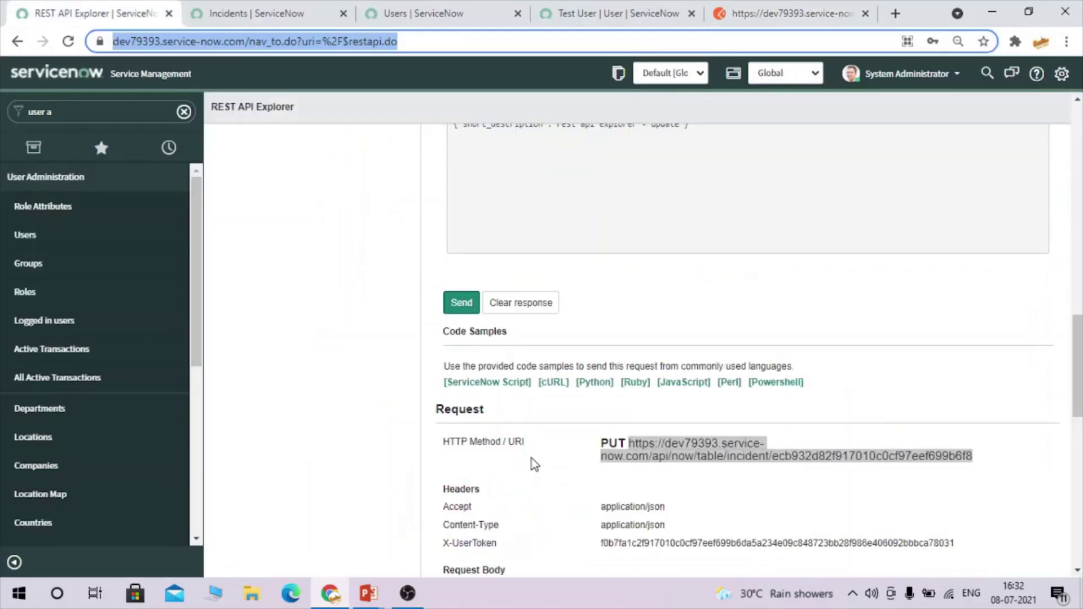
scroll(535, 464, "down", 5)
scroll(533, 462, "up", 7)
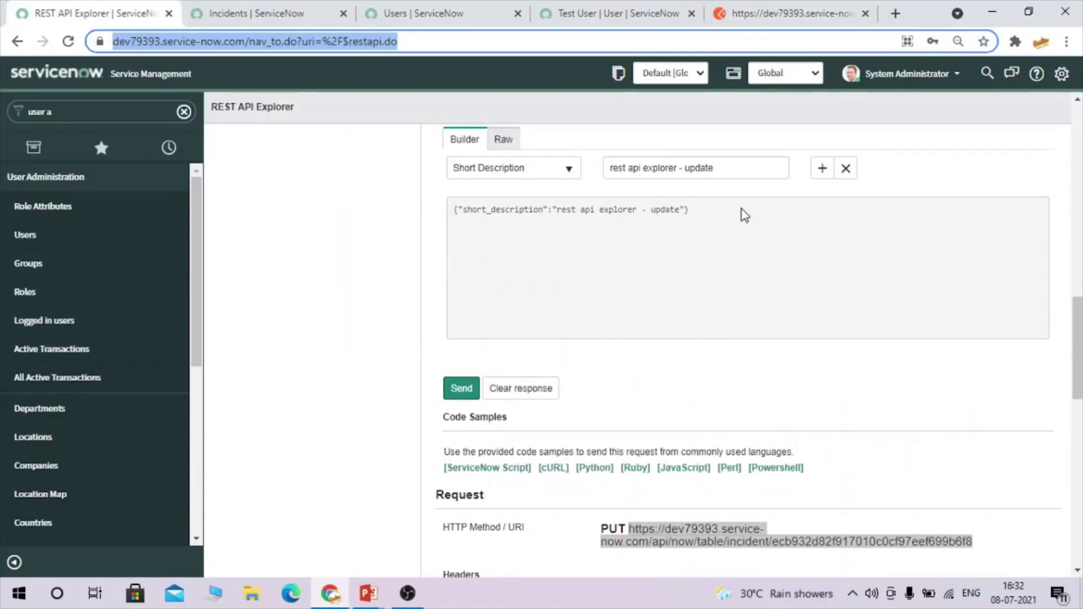
left_click(725, 217)
key("ctrl+a")
key("ctrl+c")
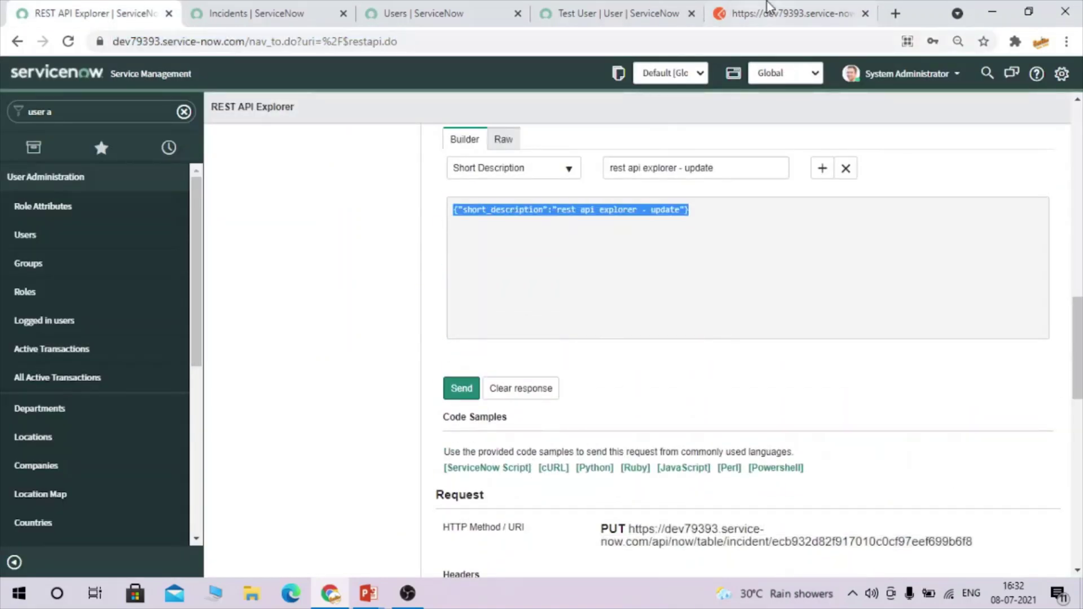
left_click(787, 13)
Send a PUT from Postman setting short_description to 'rest api explorer - update 123456- test', then refresh the incident list
key("ctrl+a")
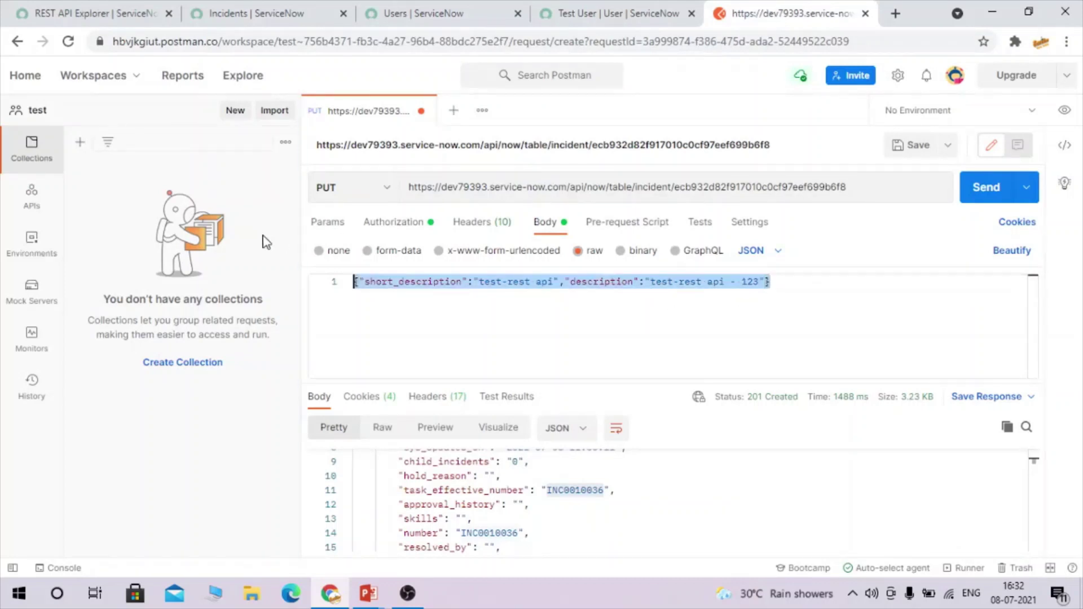
key("ctrl+v")
left_click(627, 296)
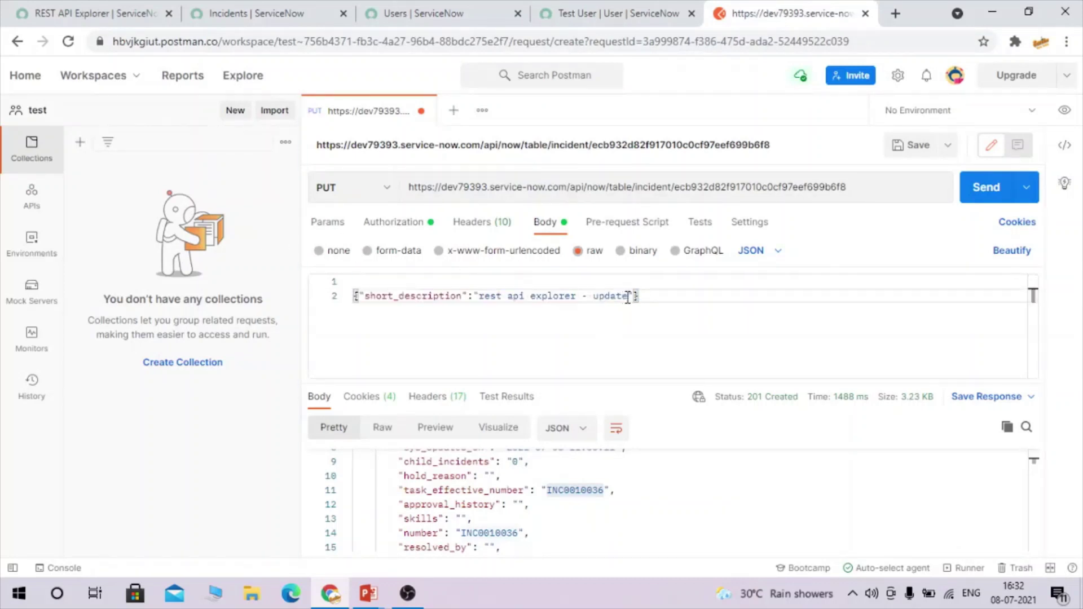
type("123456- test")
left_click(1009, 195)
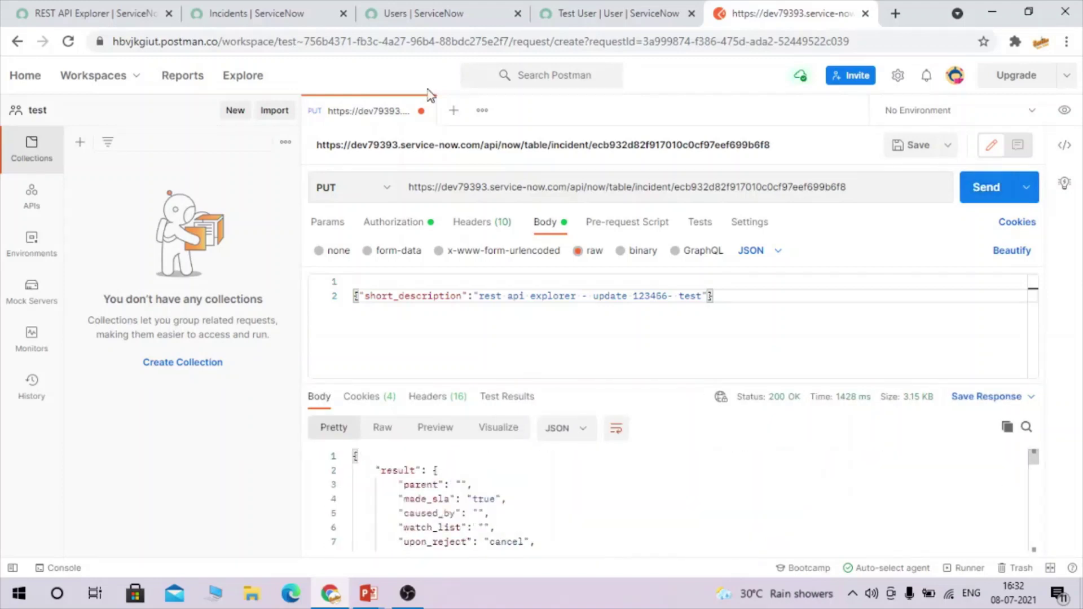
left_click(214, 10)
key("F5")
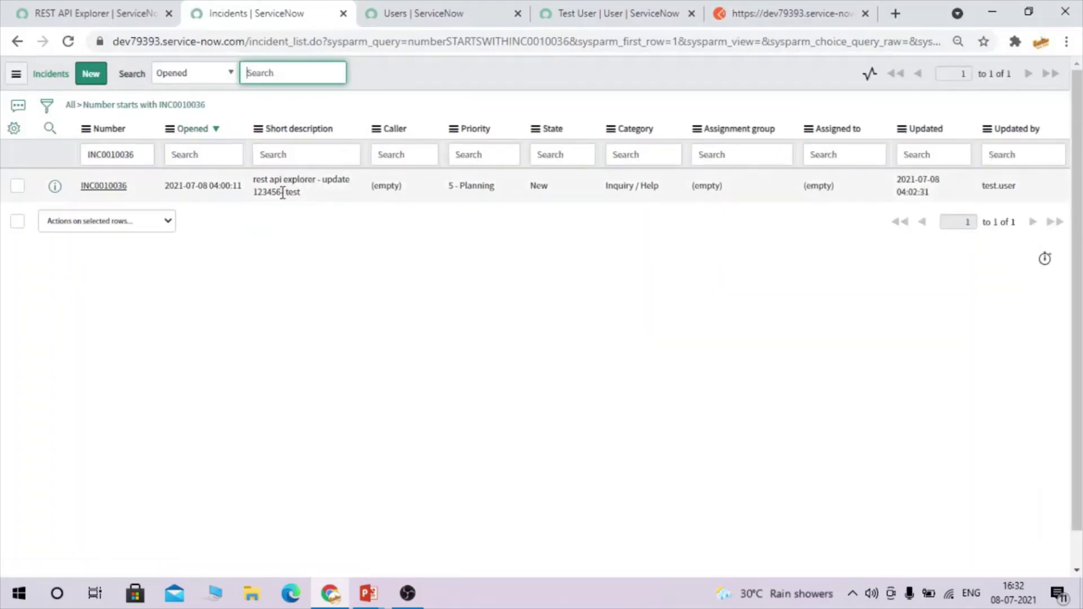
Compare the REST API Explorer's Modify a record (PUT) request with the Postman request
left_click(121, 10)
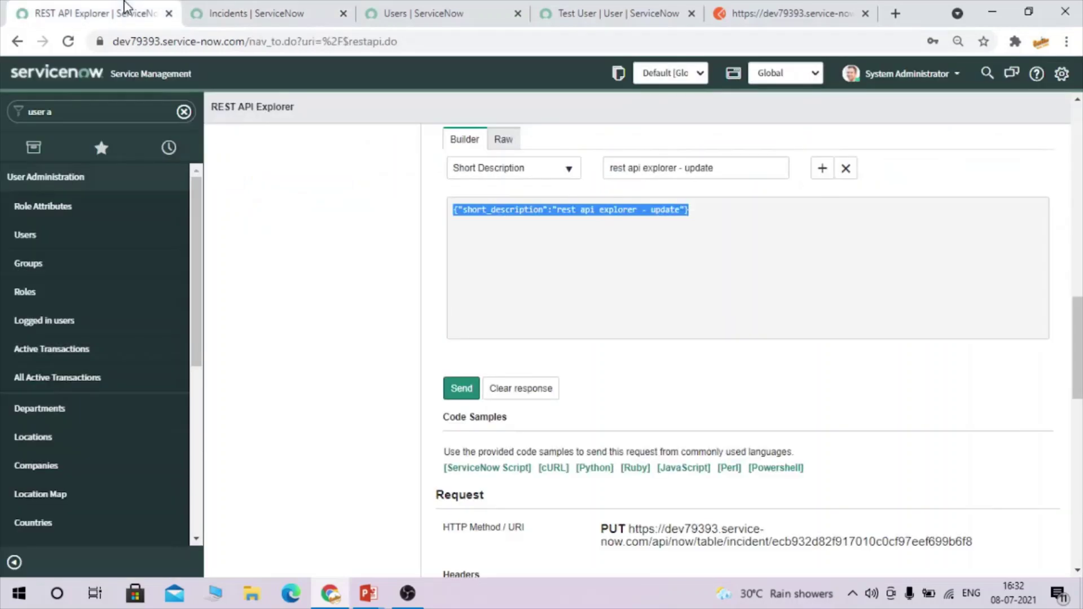
scroll(463, 402, "up", 15)
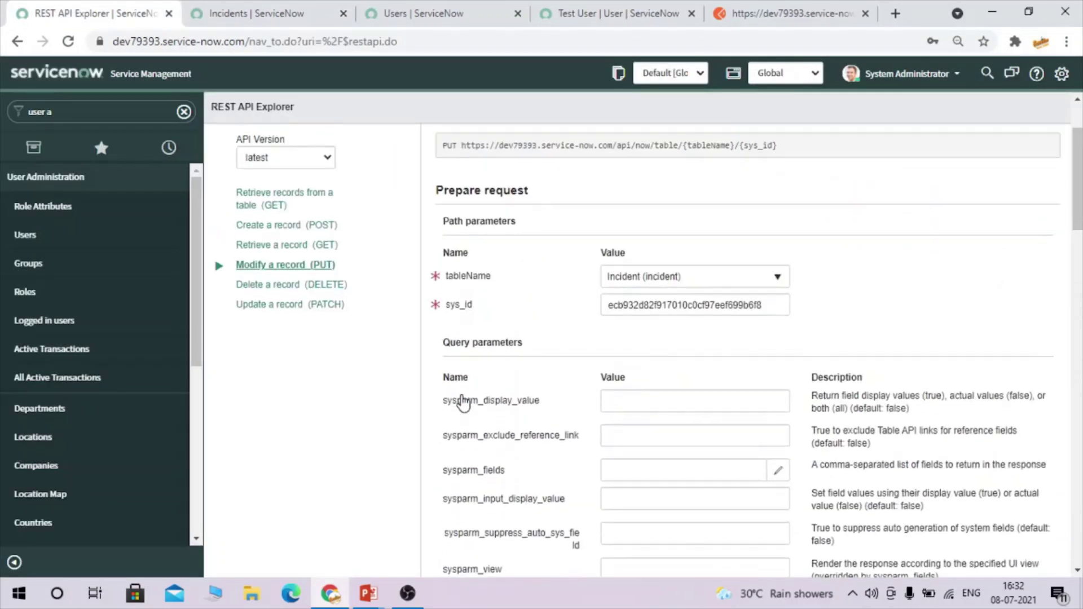
scroll(846, 319, "down", 15)
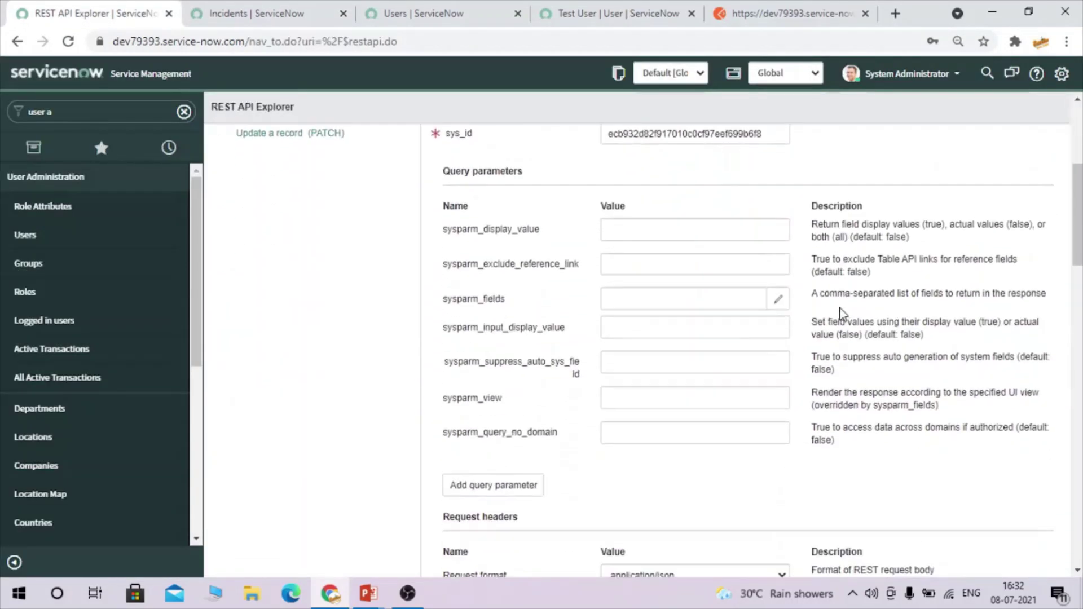
scroll(843, 314, "down", 2)
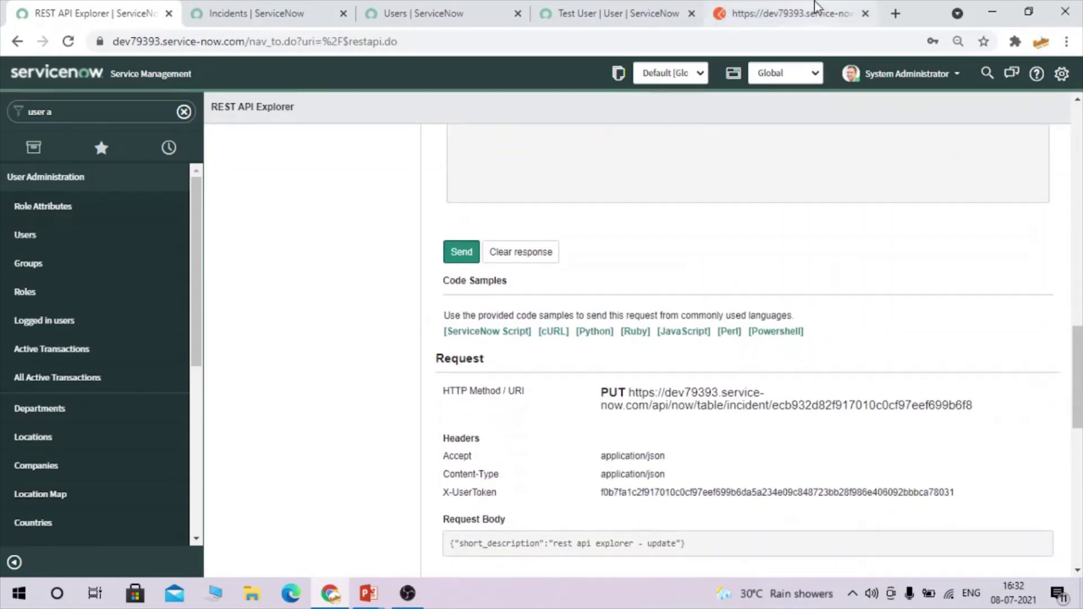
left_click(814, 10)
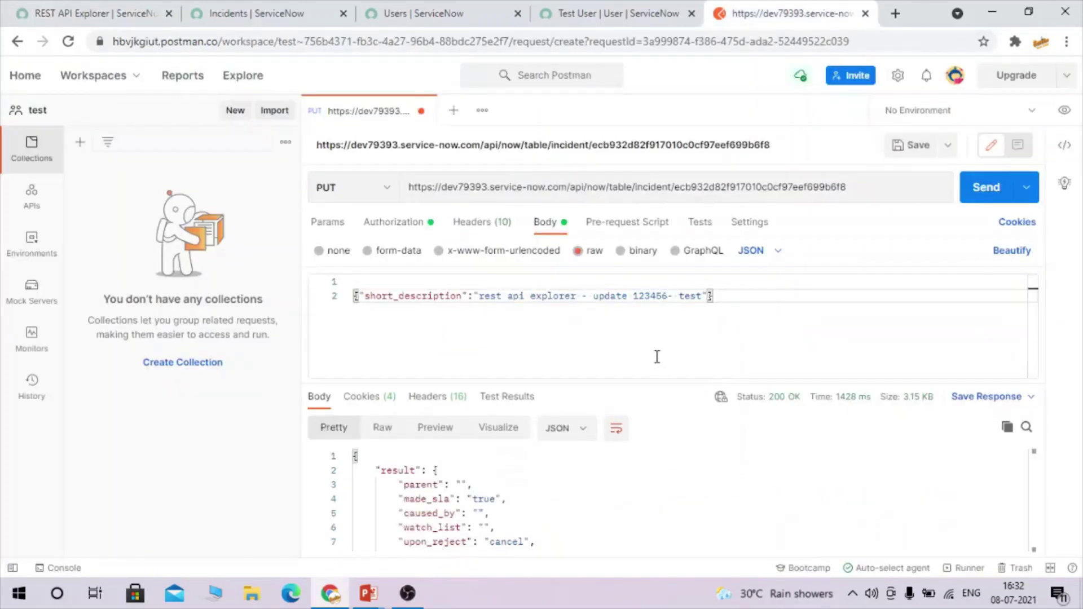
left_click(77, 7)
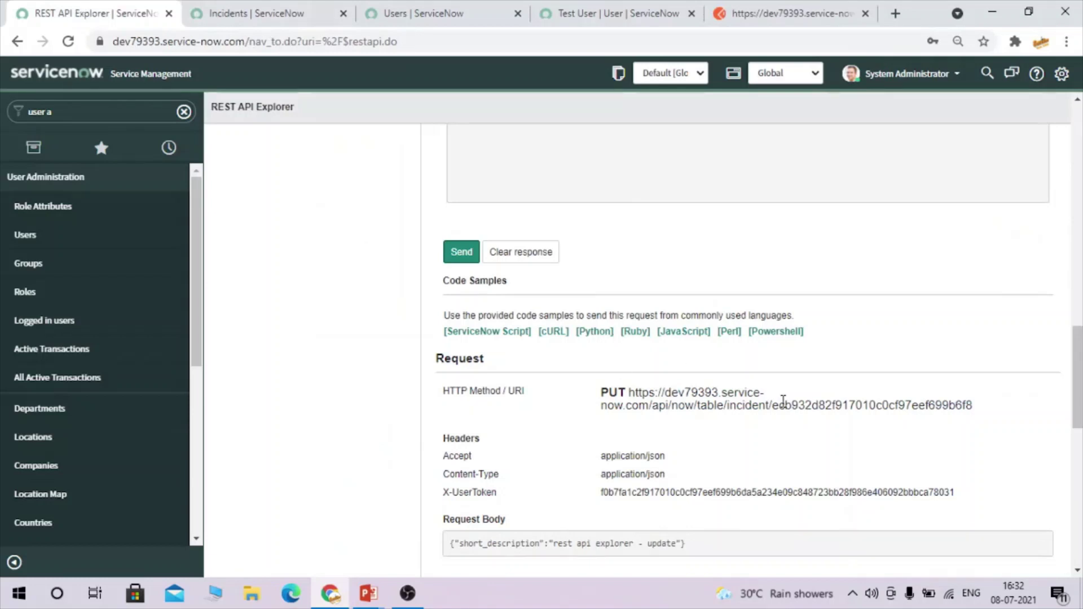
scroll(784, 401, "down", 3)
scroll(786, 408, "up", 8)
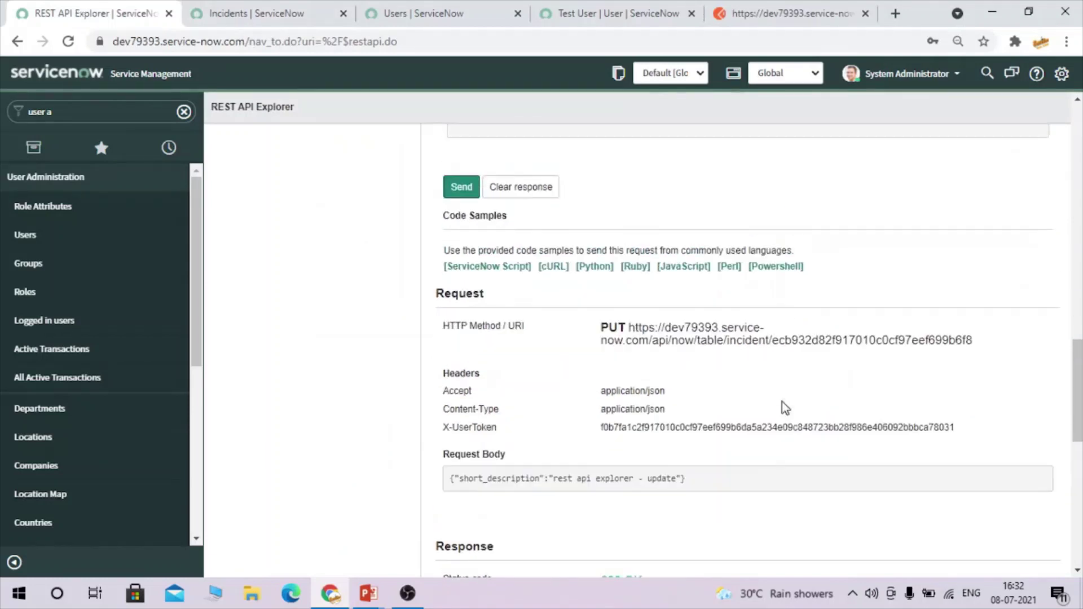
scroll(785, 408, "up", 8)
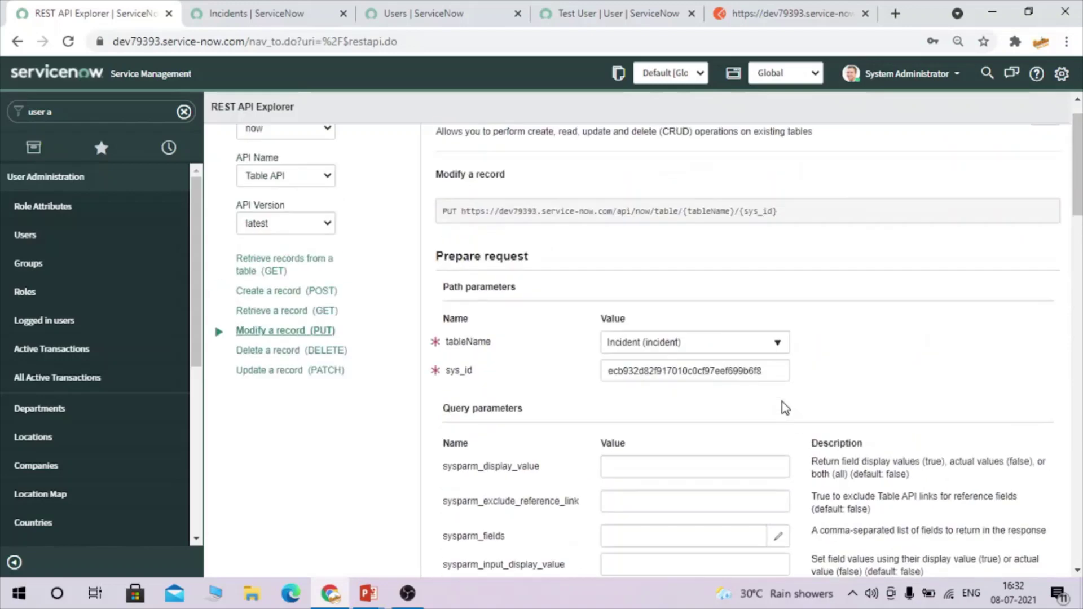
Show Postman's query parameters and focus the parameter key field
left_click(751, 7)
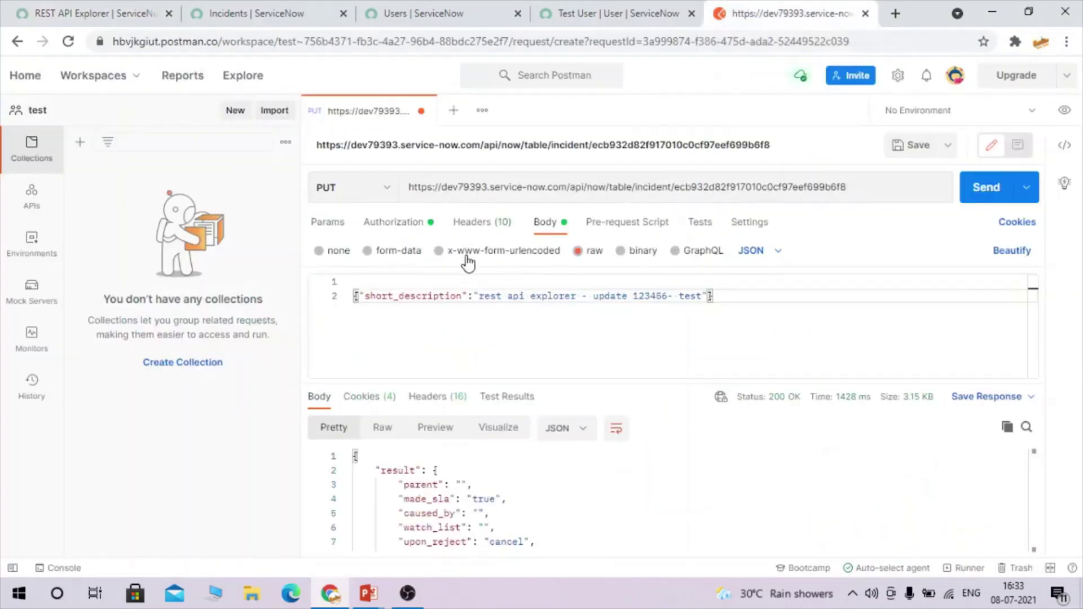
left_click(337, 229)
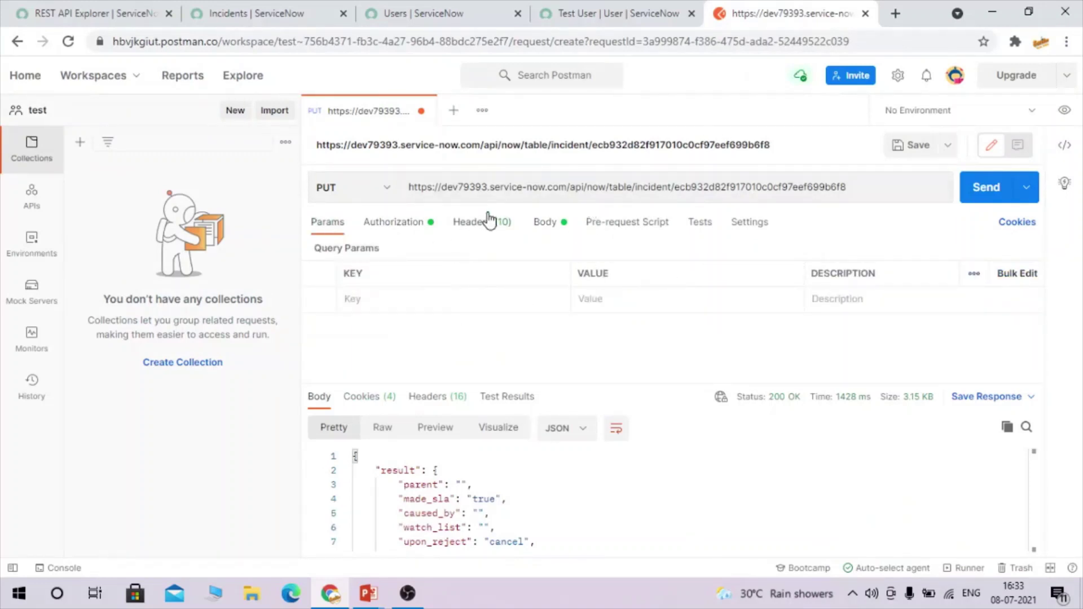
left_click(388, 304)
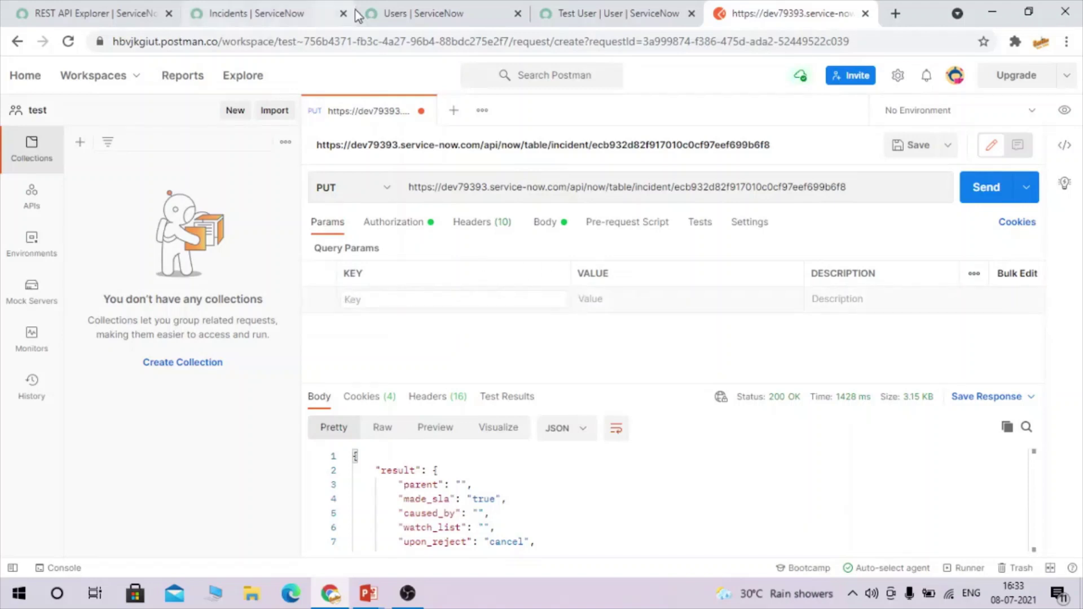
left_click(93, 13)
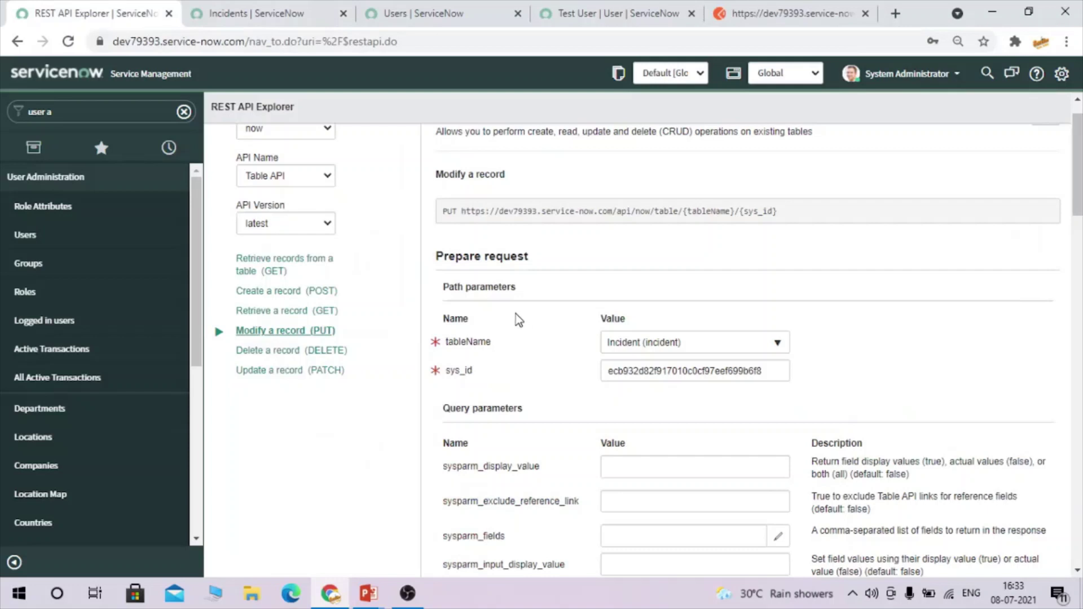